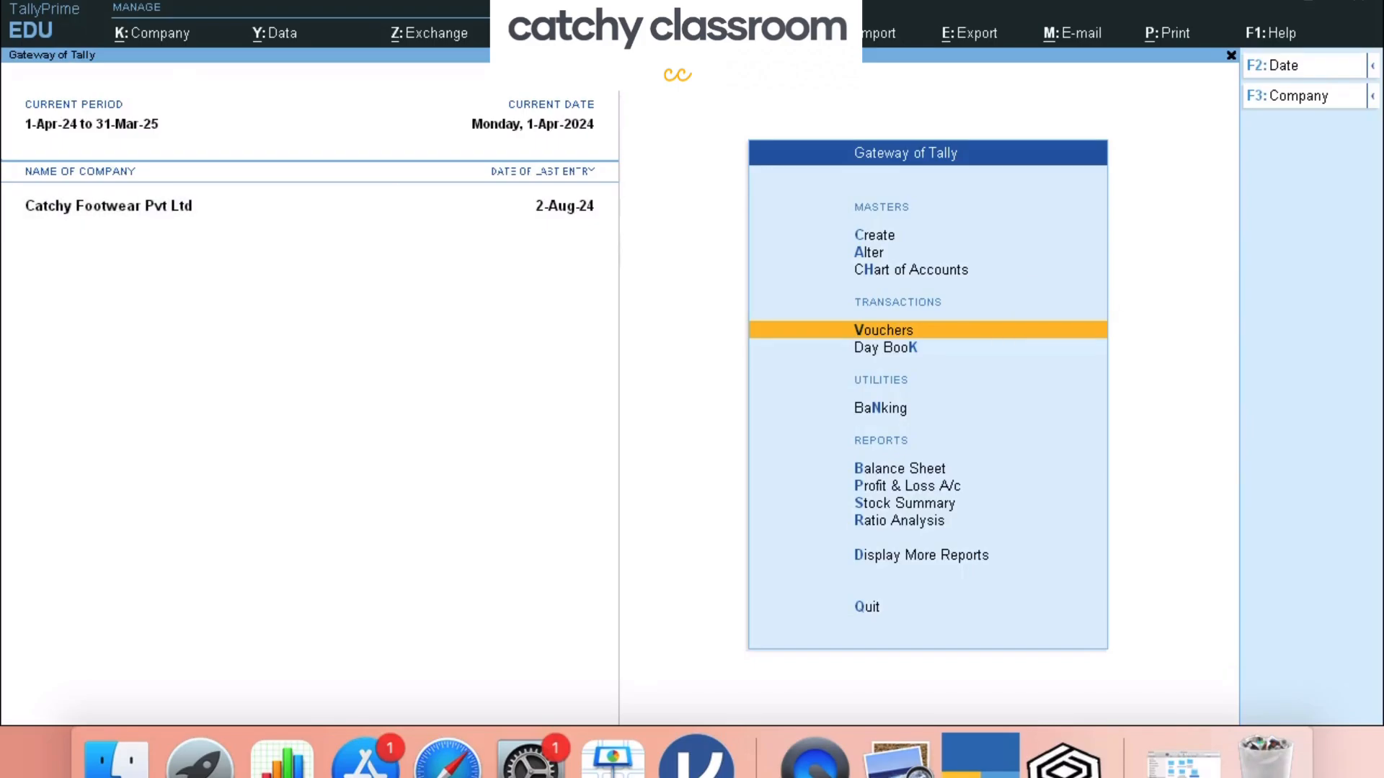
- Open a new Sales voucher No. 1 and keep it in Item Invoice mode
{"action": "key", "text": "Return"}
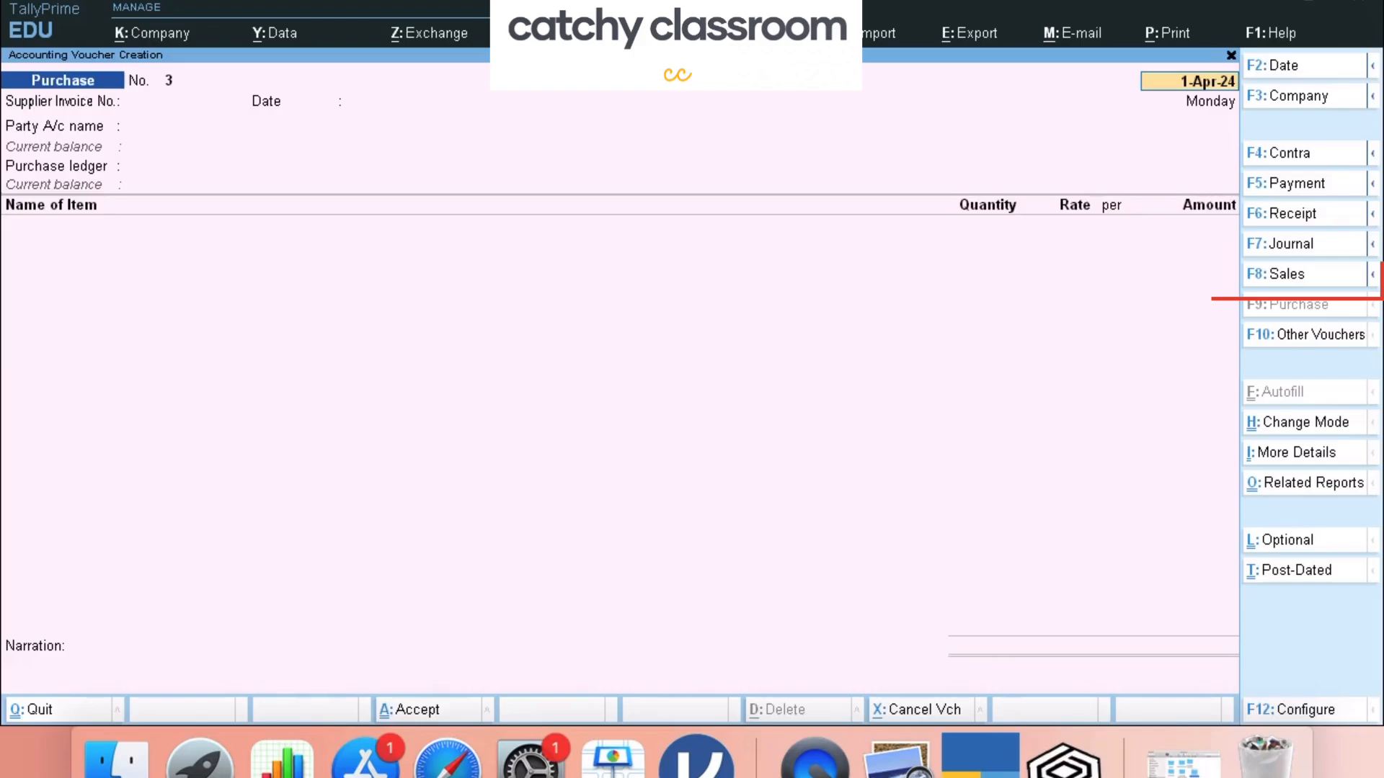
{"action": "key", "text": "F8"}
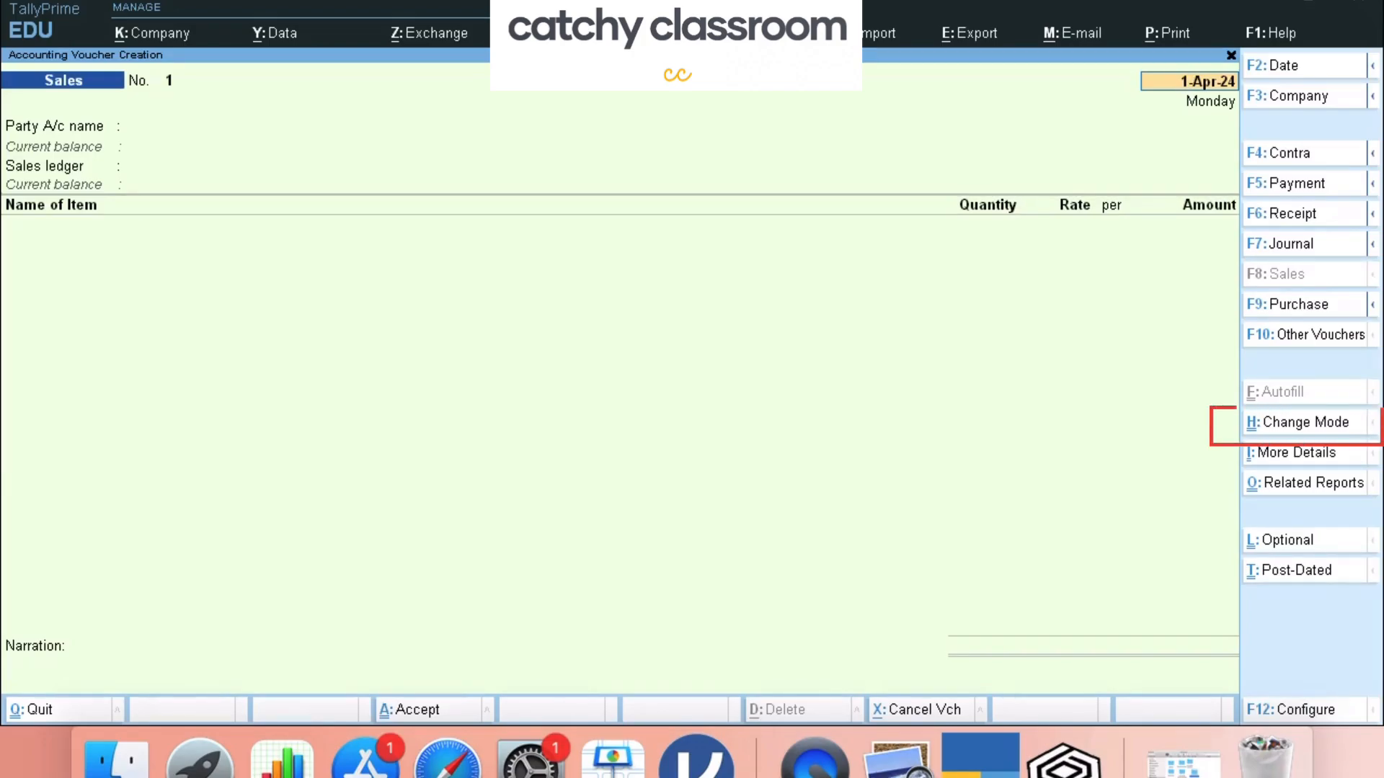
{"action": "key", "text": "ctrl+h"}
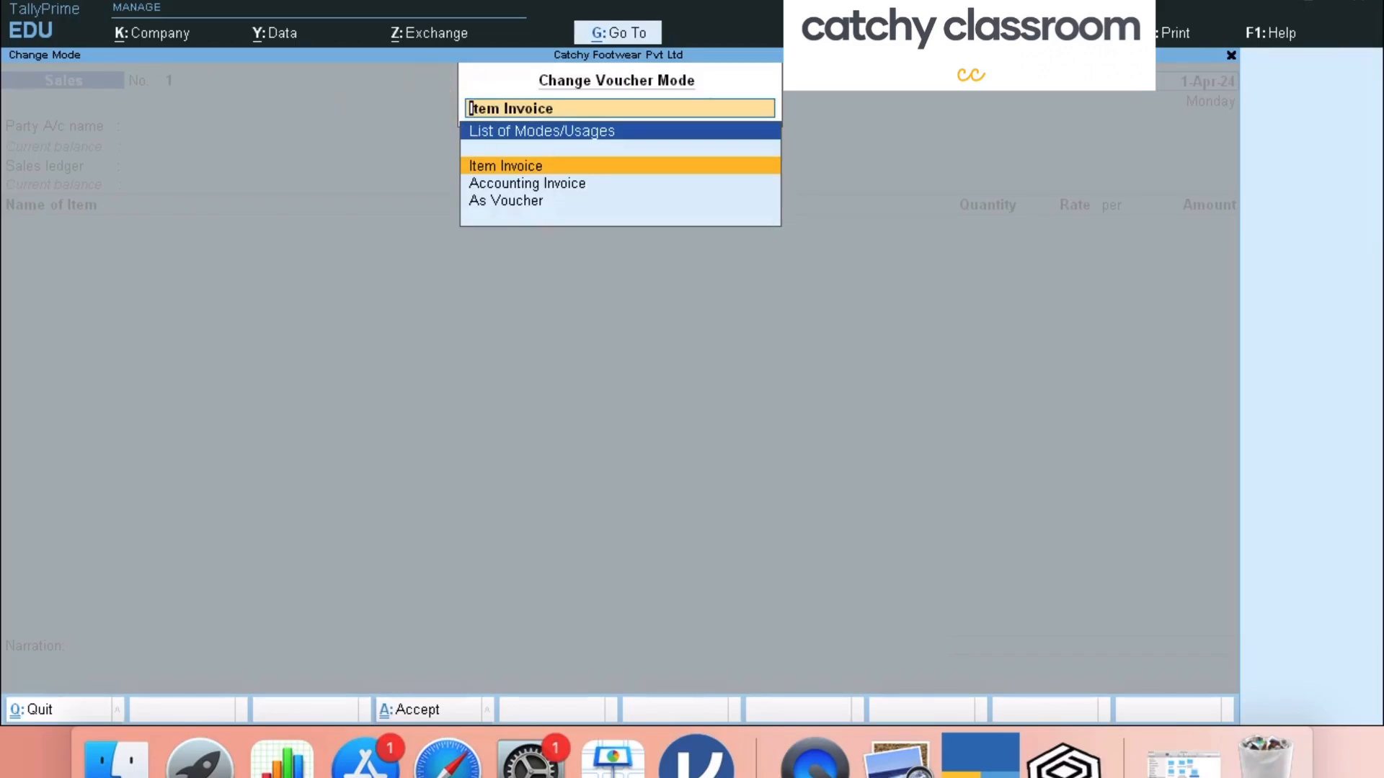
{"action": "key", "text": "Return"}
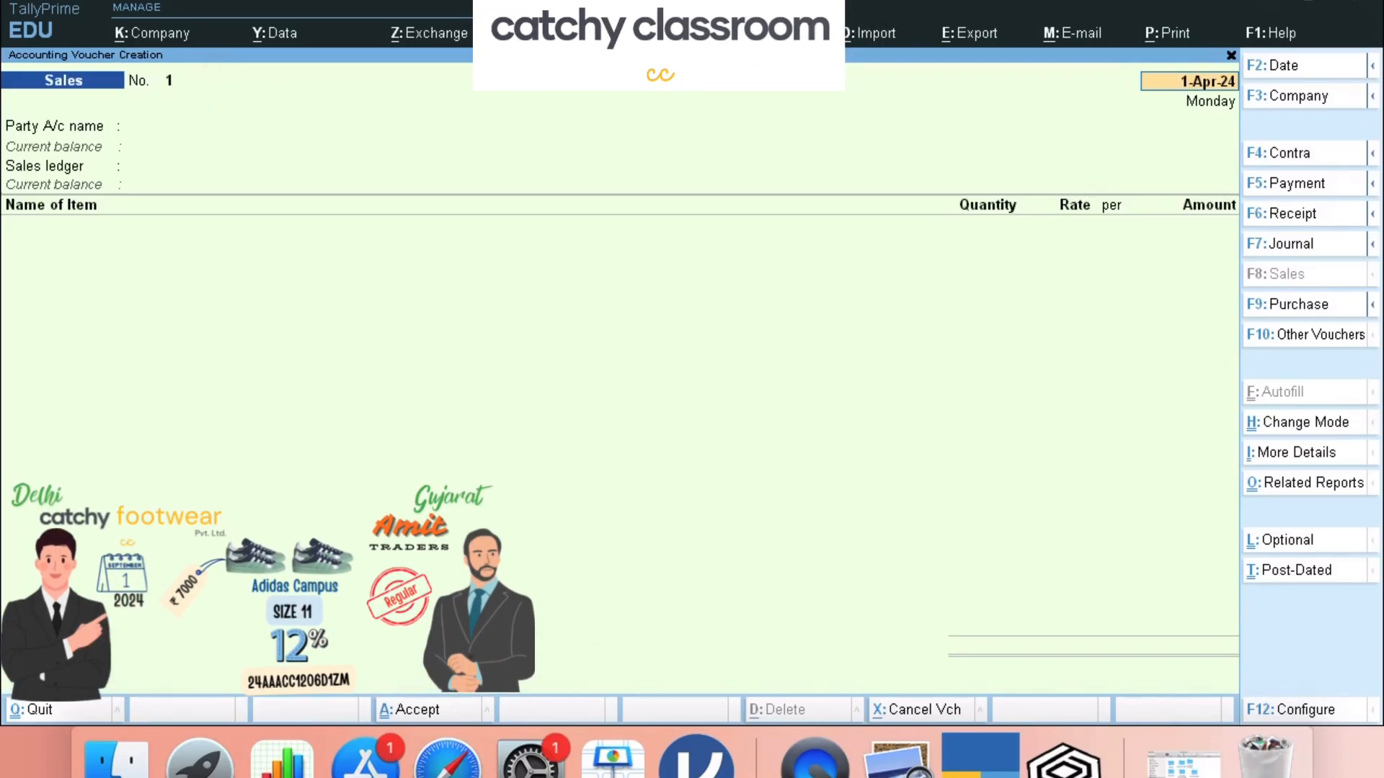
- Date the voucher 1-Sep-2024 and move to the Create option in the party ledger list
{"action": "type", "text": "1sept2024"}
{"action": "key", "text": "Return"}
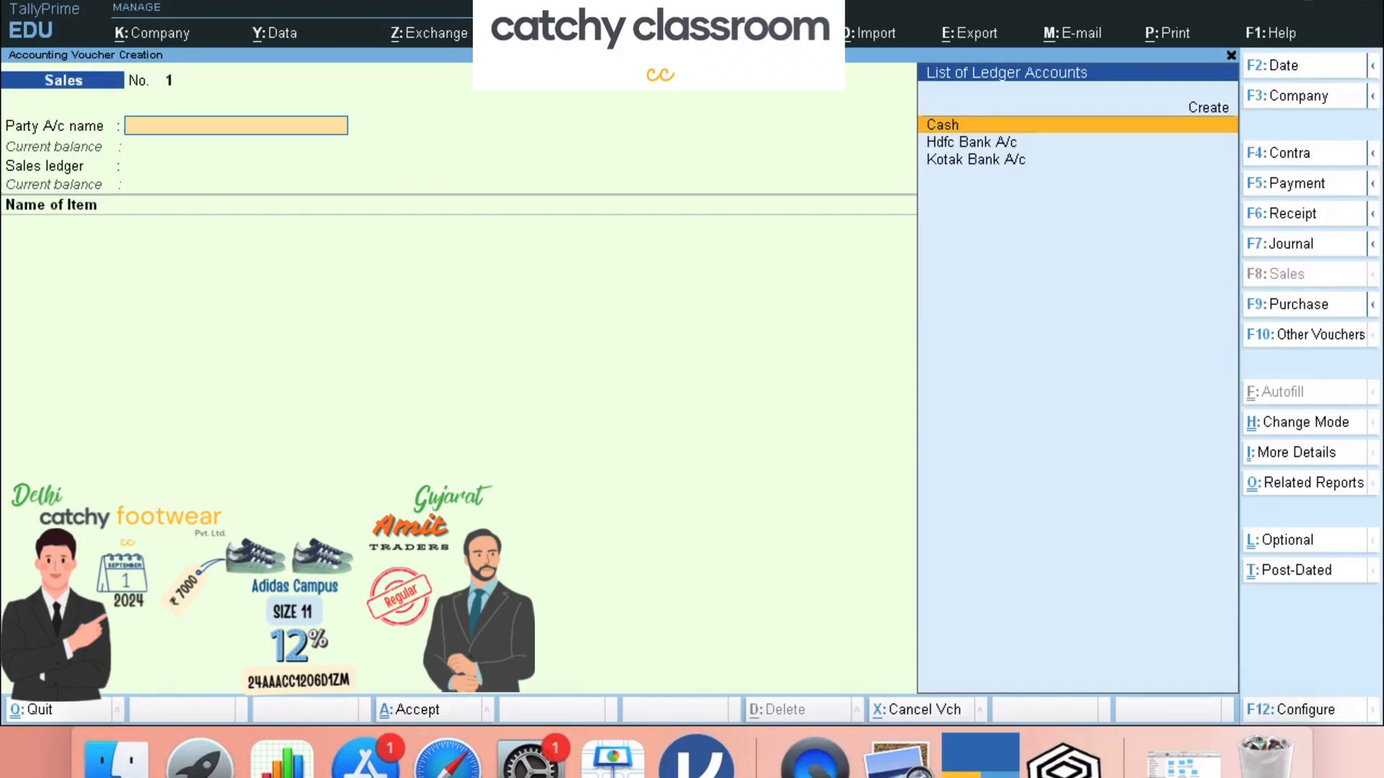
{"action": "type", "text": "Cash"}
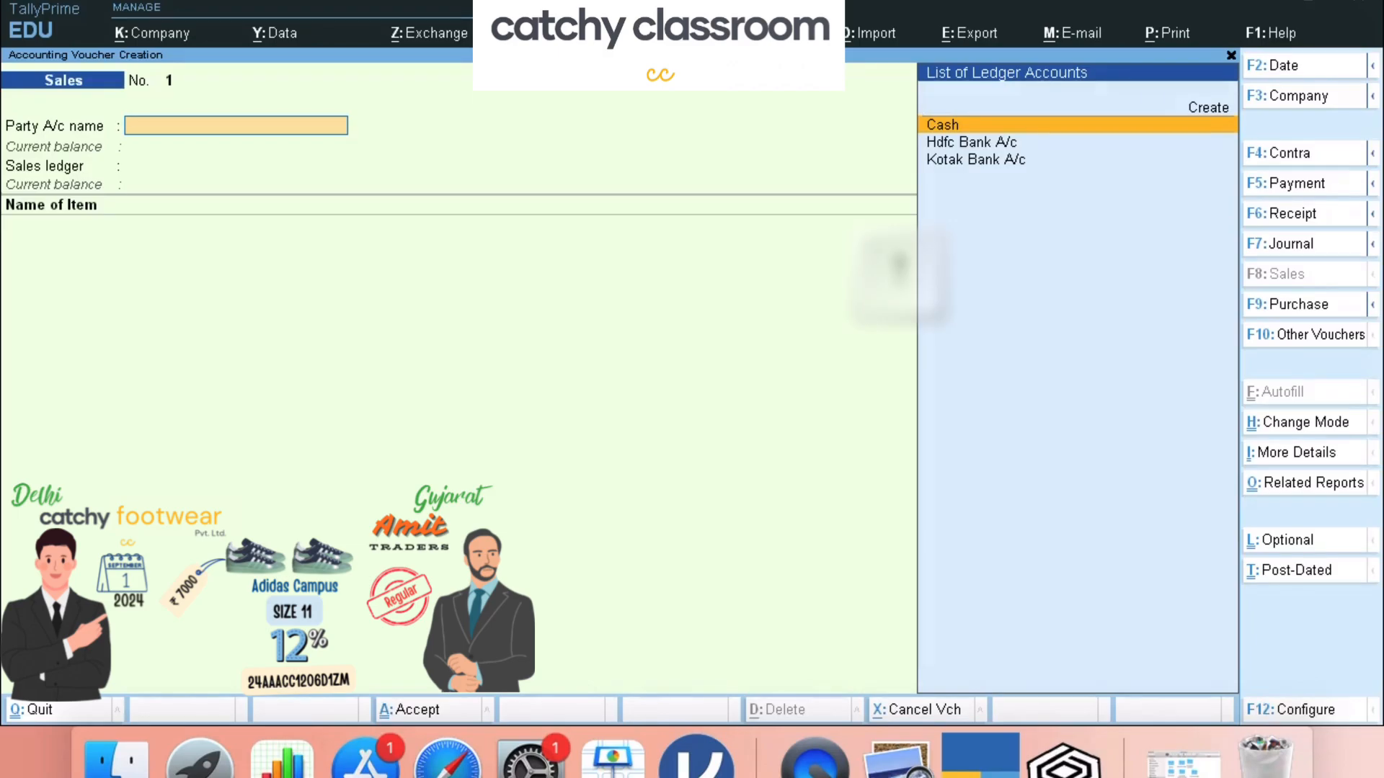
{"action": "key", "text": "Up"}
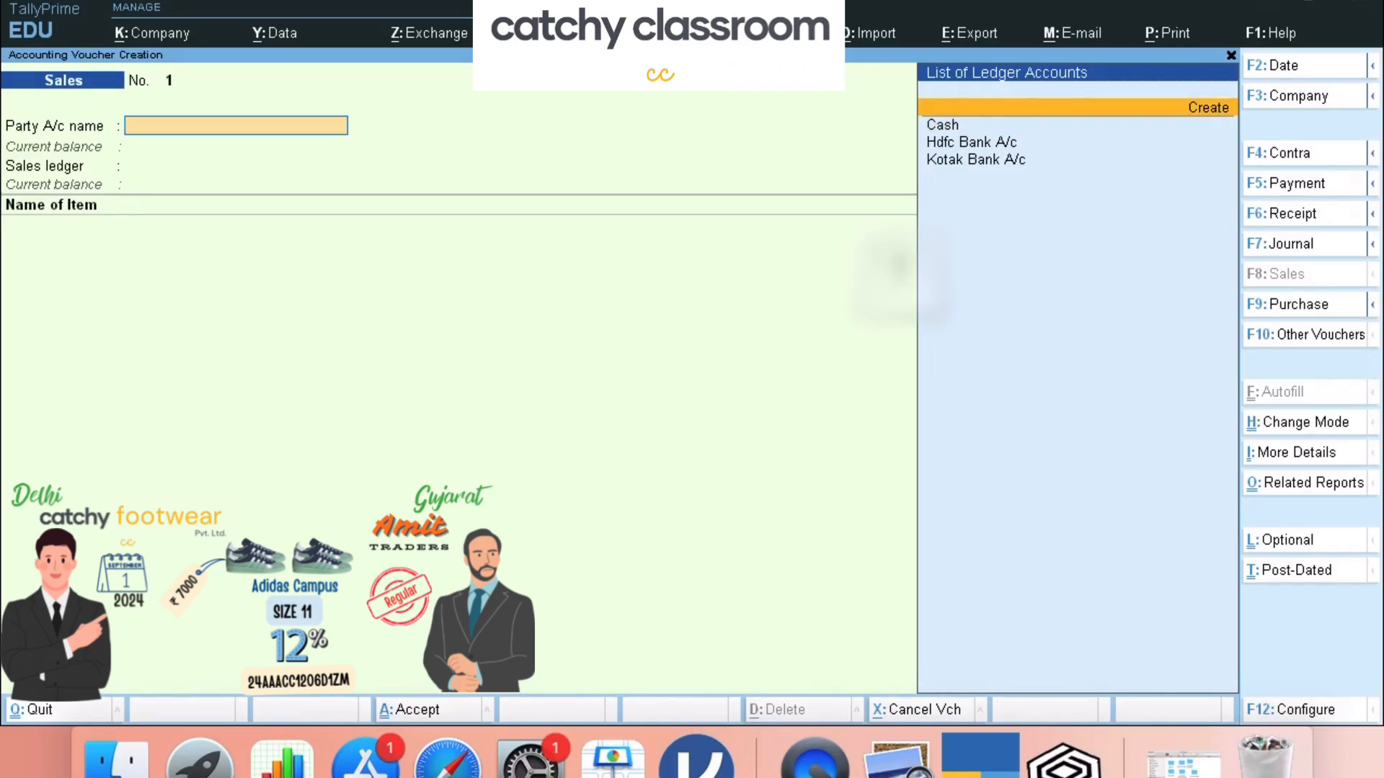
- Create party ledger Amit Traders under Sundry Debtors with bill-by-bill balances set to Yes
{"action": "key", "text": "Return"}
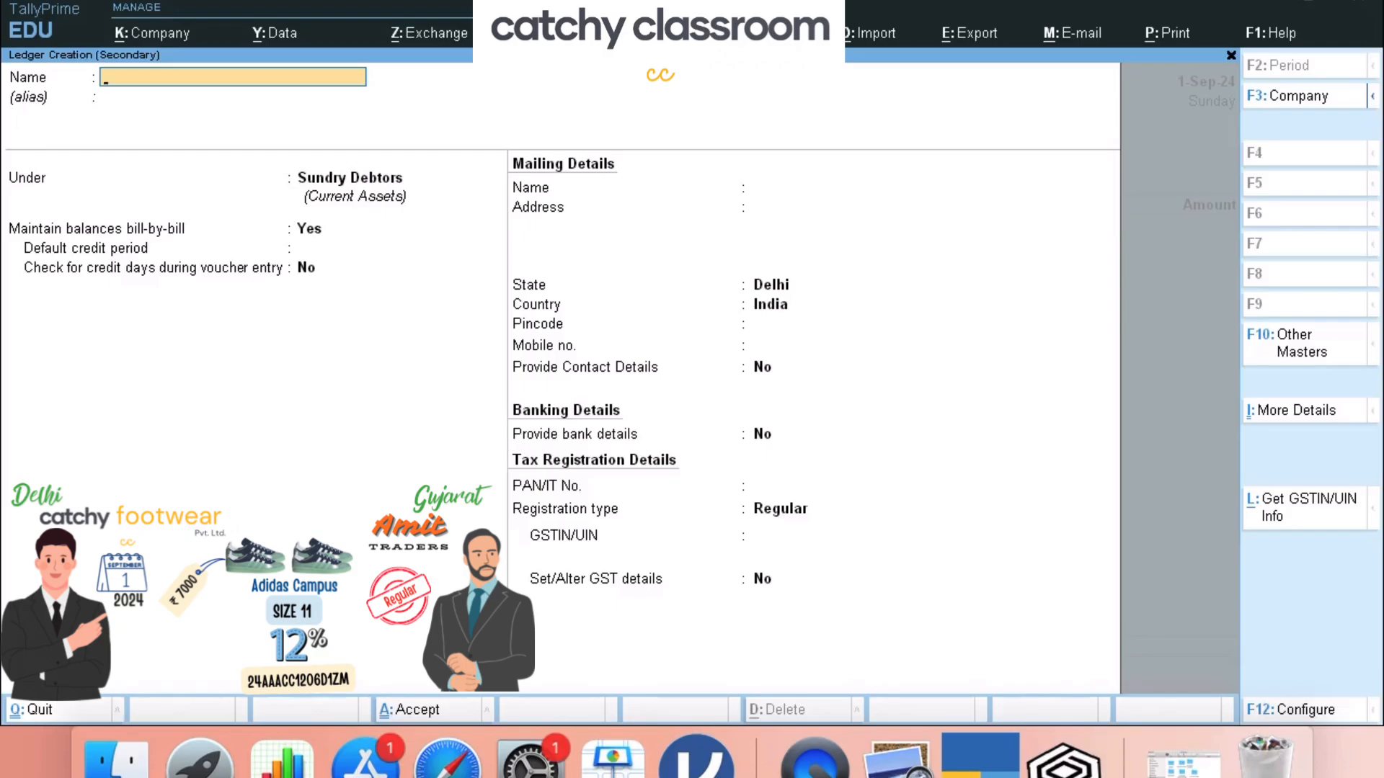
{"action": "type", "text": "Amit Traders"}
{"action": "key", "text": "Return"}
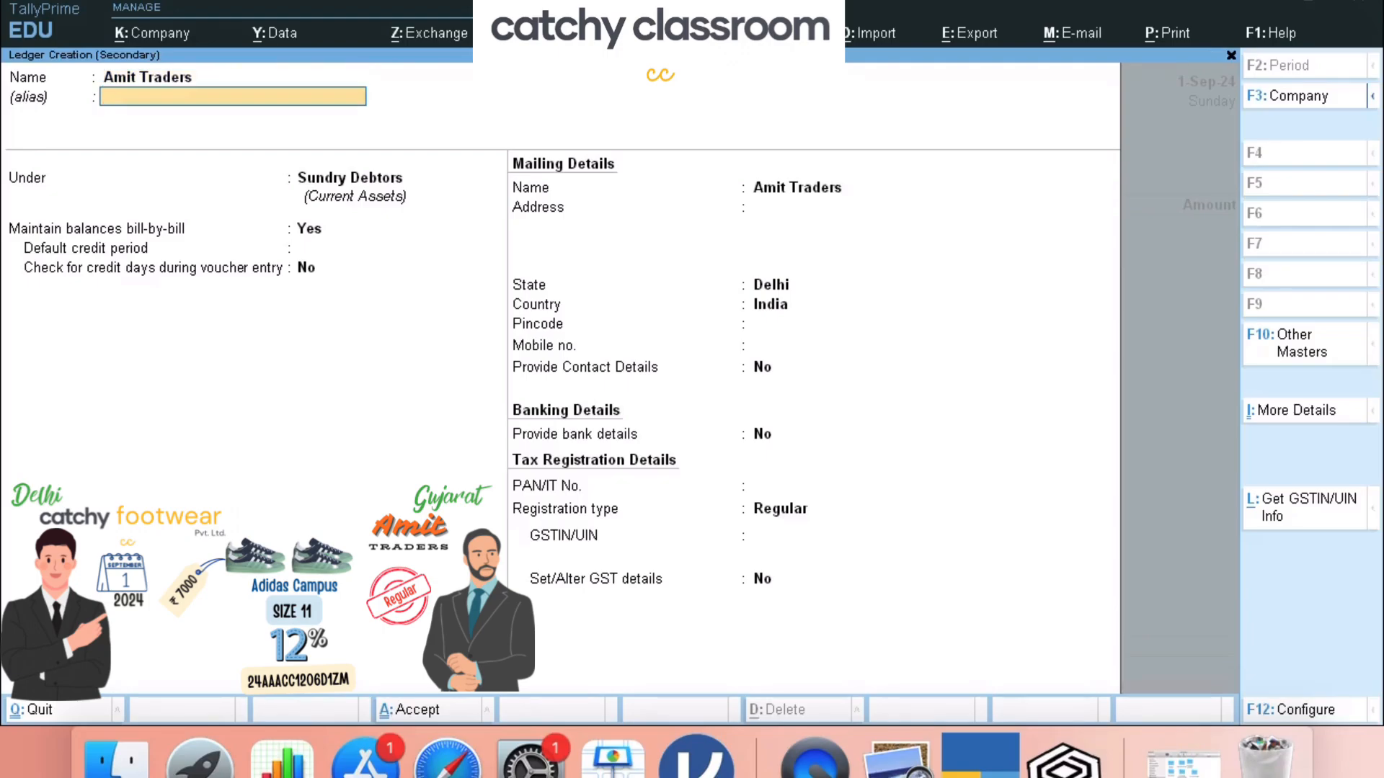
{"action": "key", "text": "Return"}
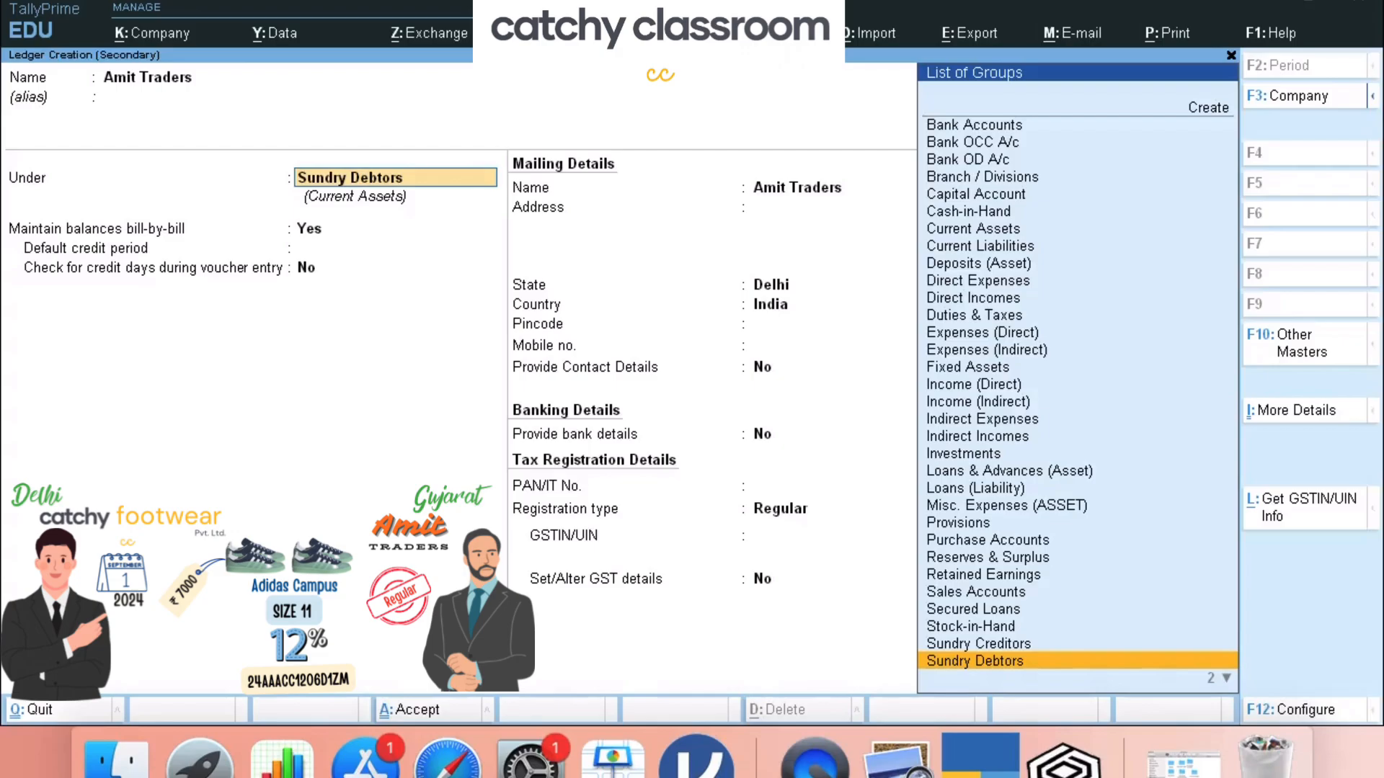
{"action": "key", "text": "Return"}
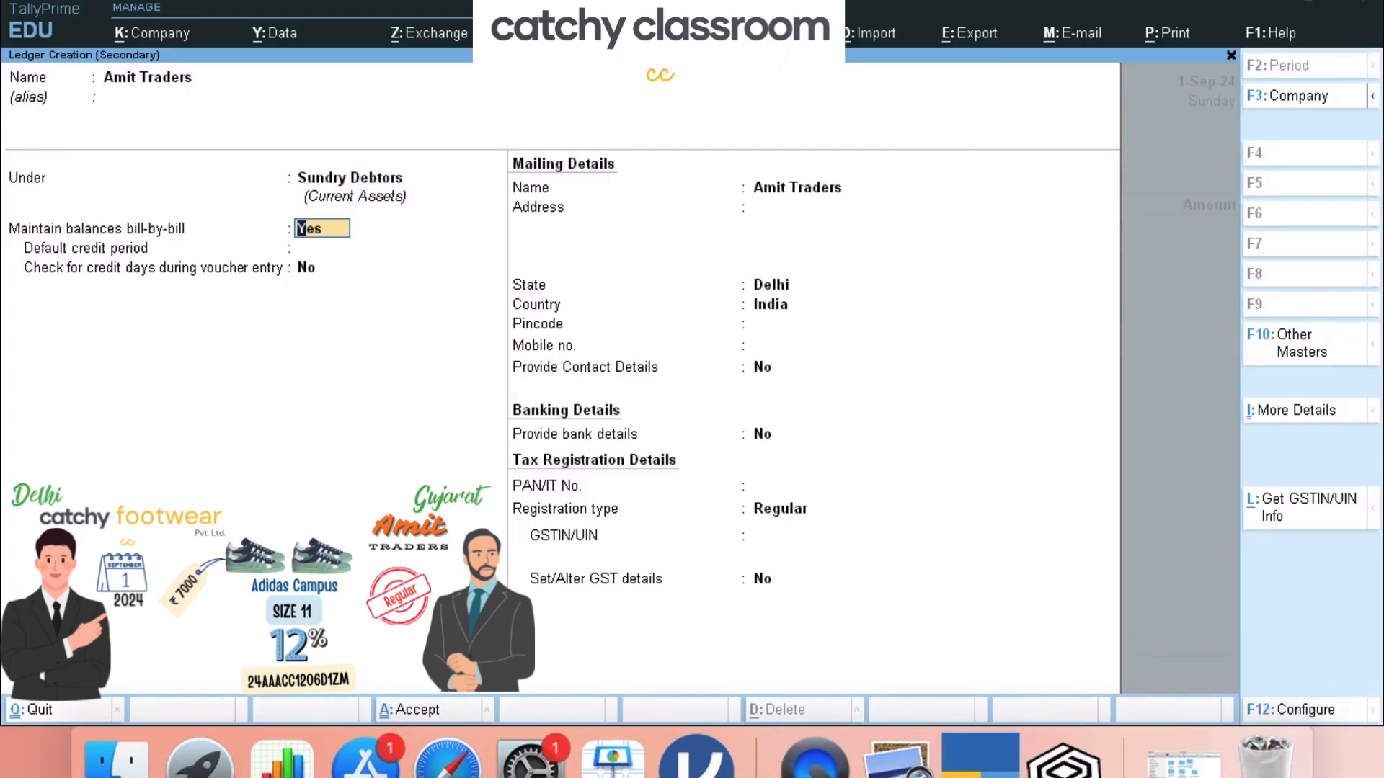
{"action": "key", "text": "Return"}
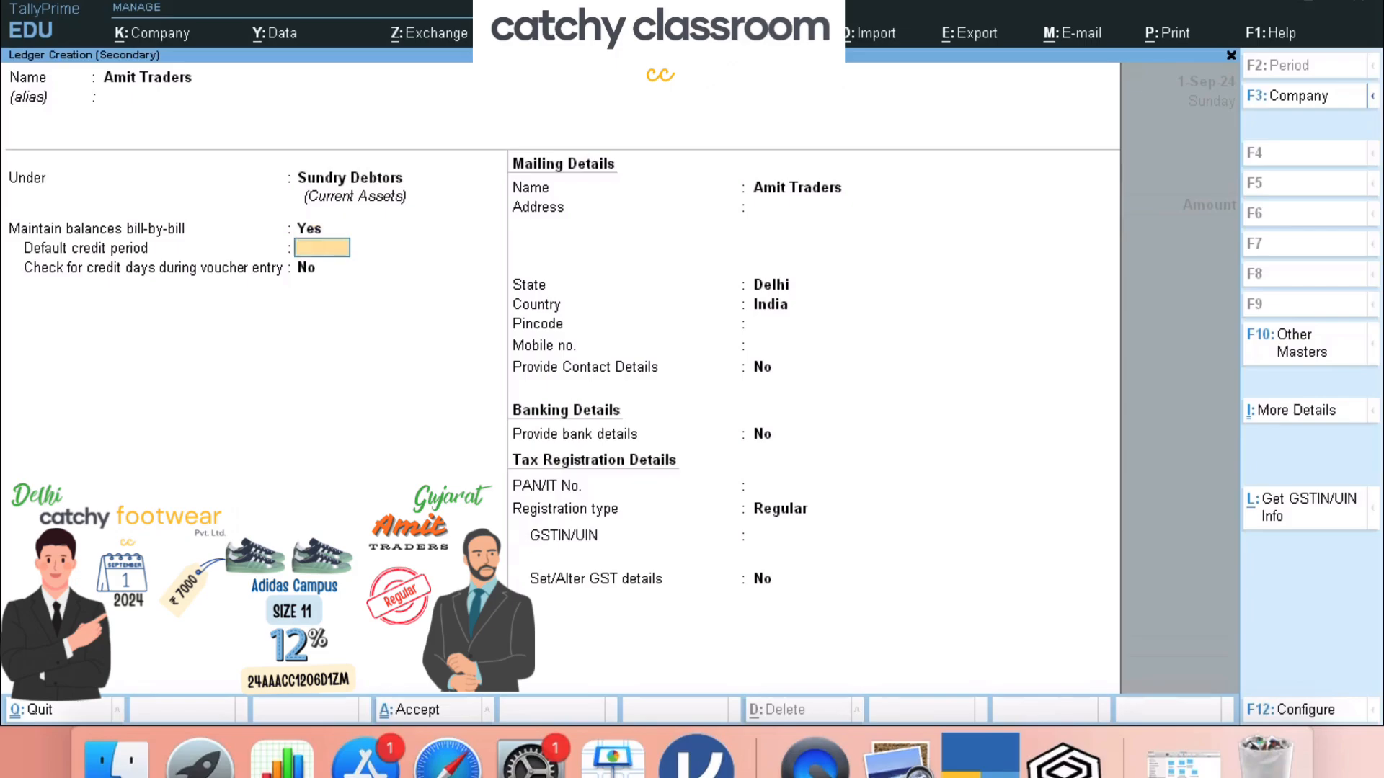
{"action": "key", "text": "Return"}
{"action": "key", "text": "Return"}
{"action": "key", "text": "Return"}
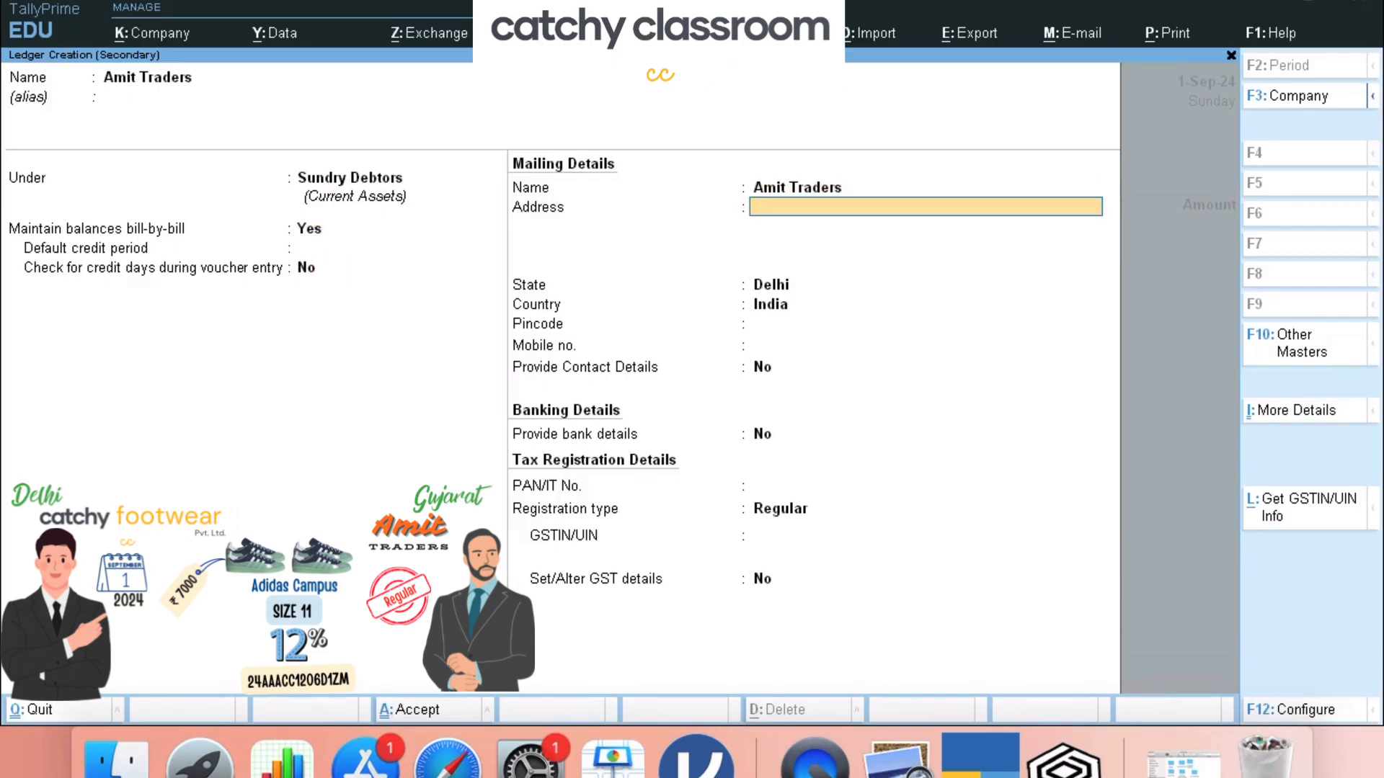
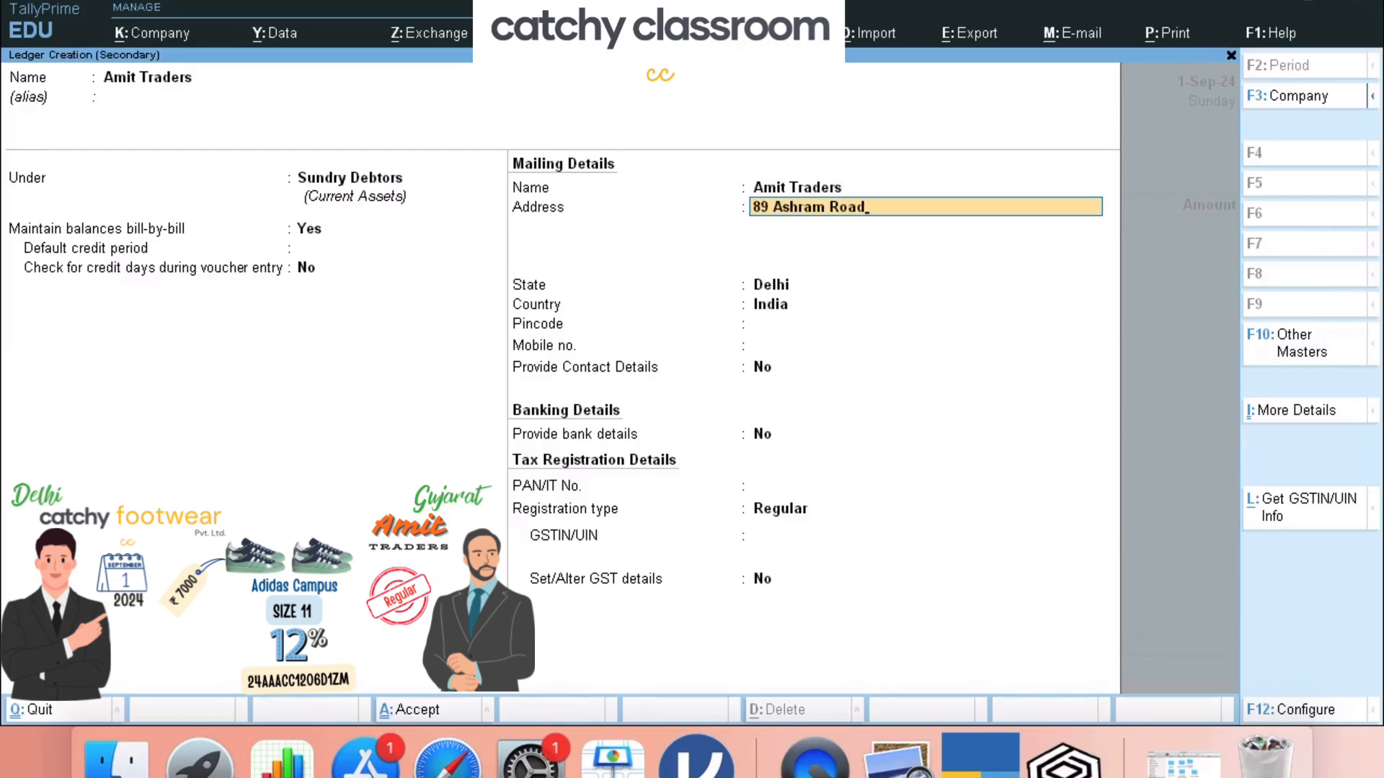
- Enter the party's mailing address lines, state Gujarat, and pincode
{"action": "key", "text": "Return"}
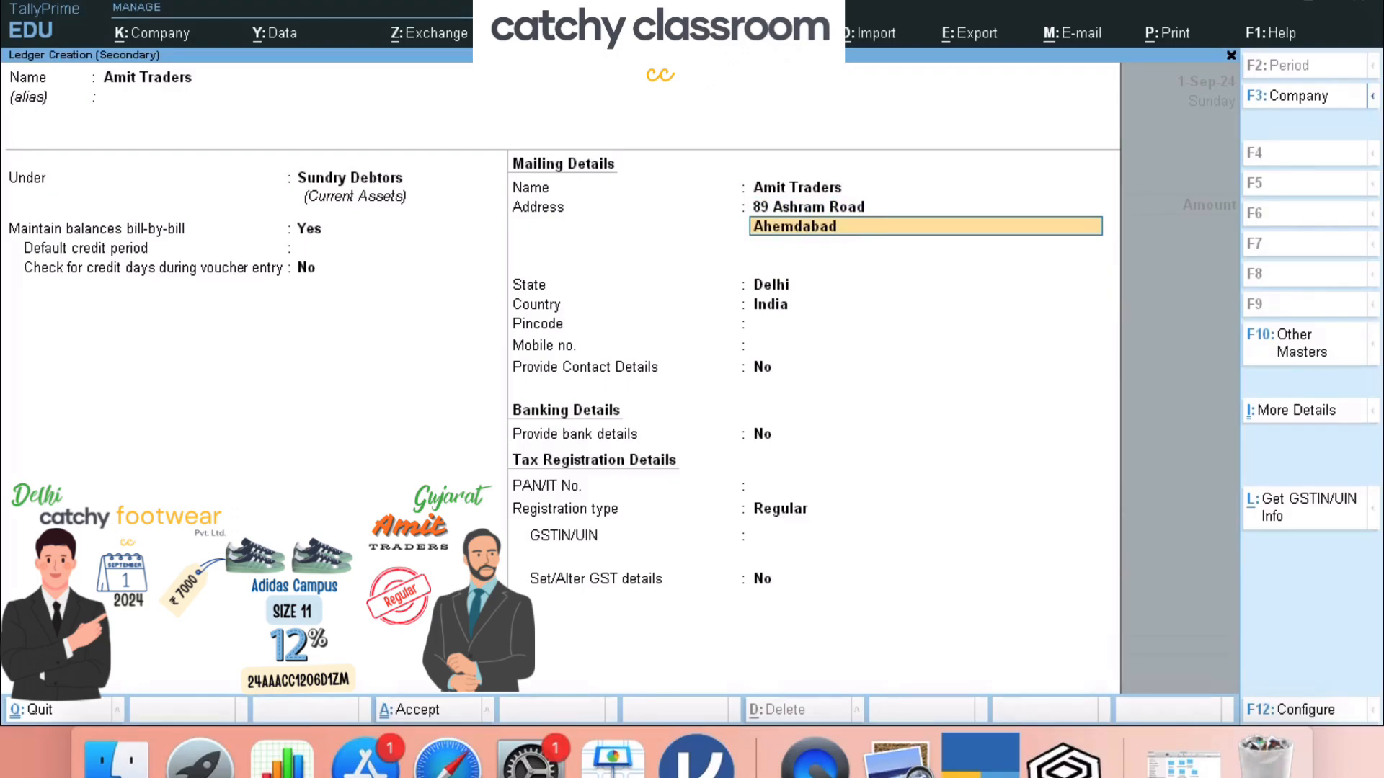
{"action": "key", "text": "Return"}
{"action": "key", "text": "Return"}
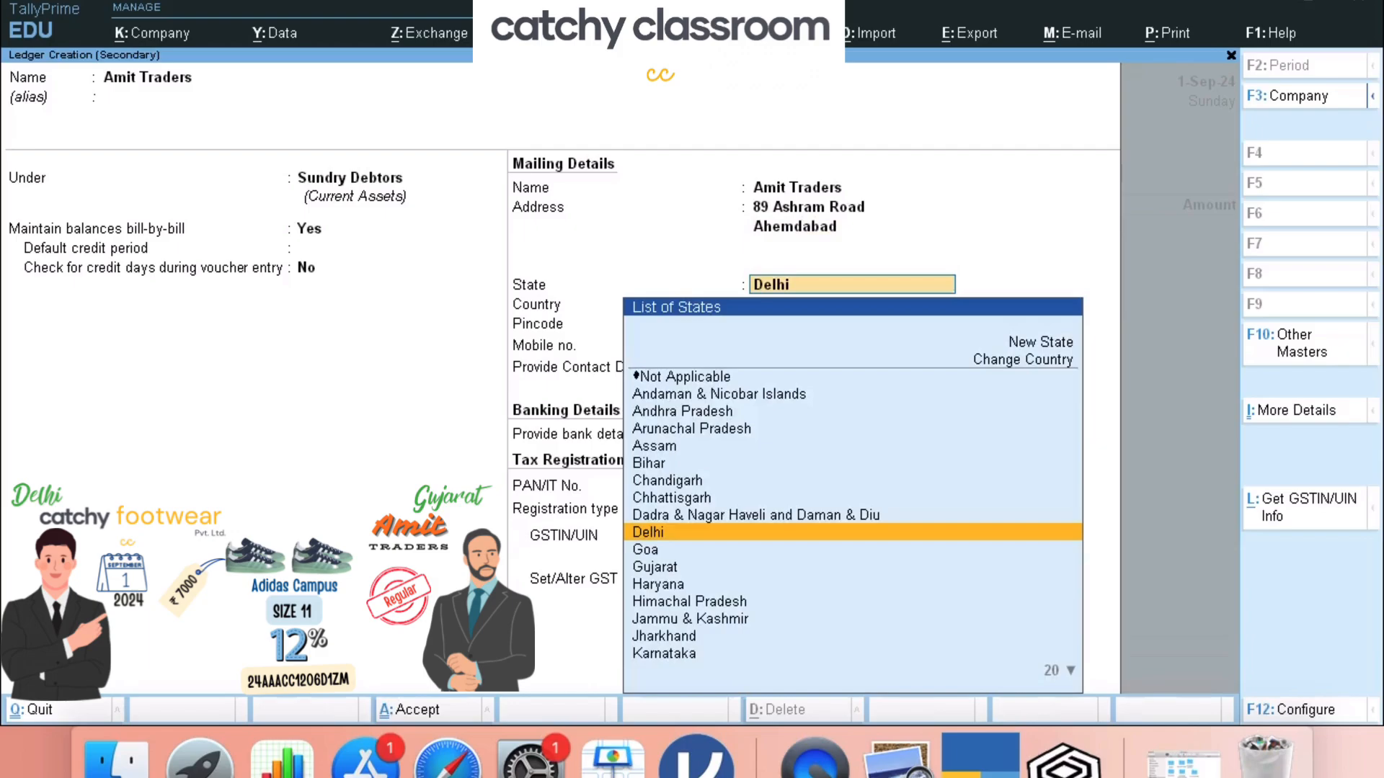
{"action": "type", "text": "Gujarat"}
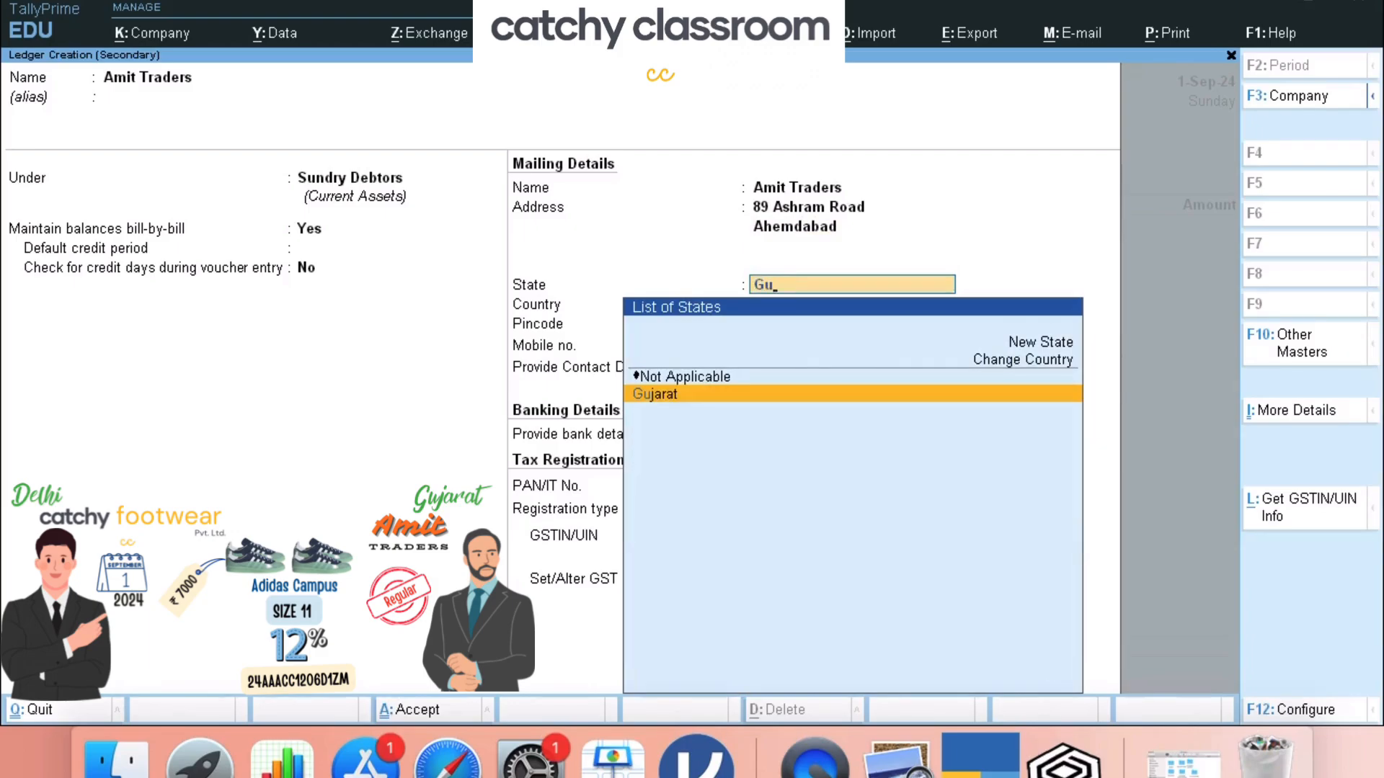
{"action": "key", "text": "Return"}
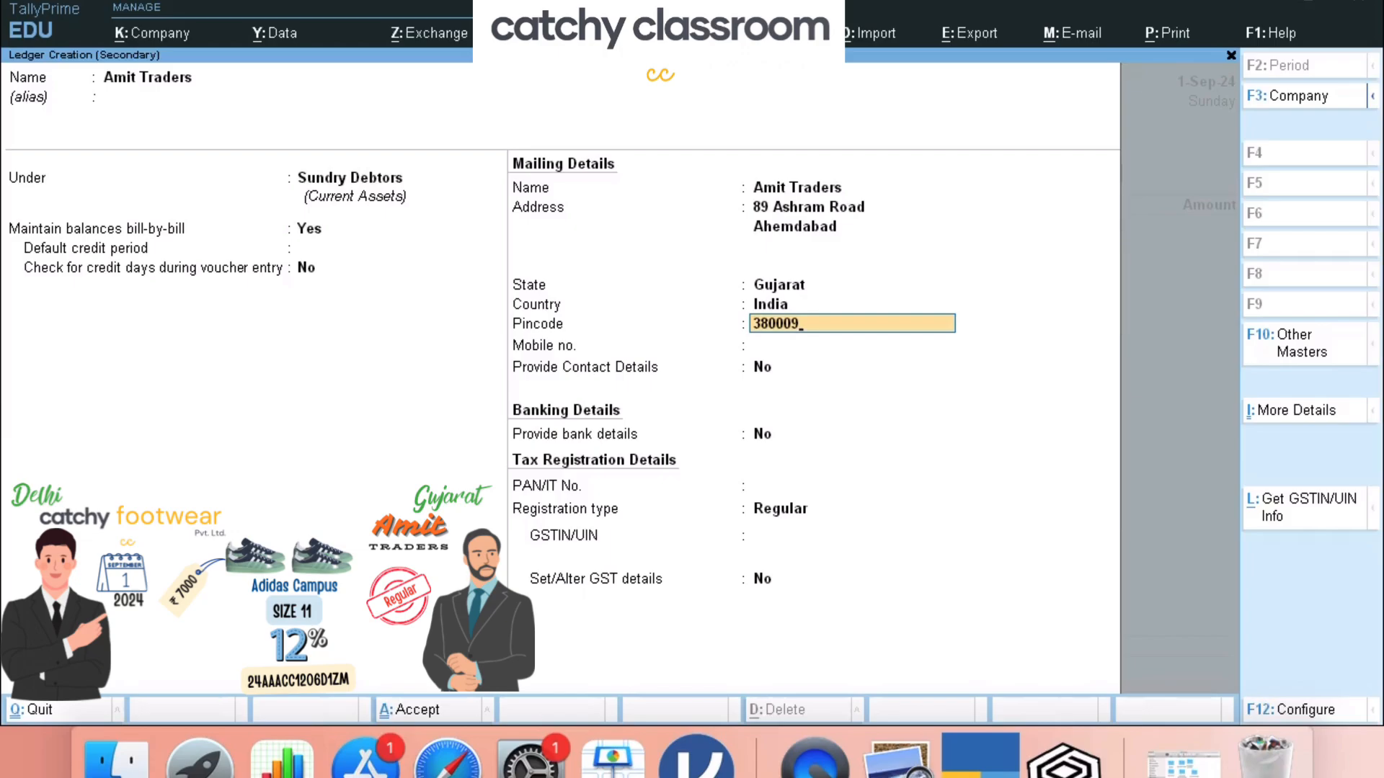
{"action": "key", "text": "Return"}
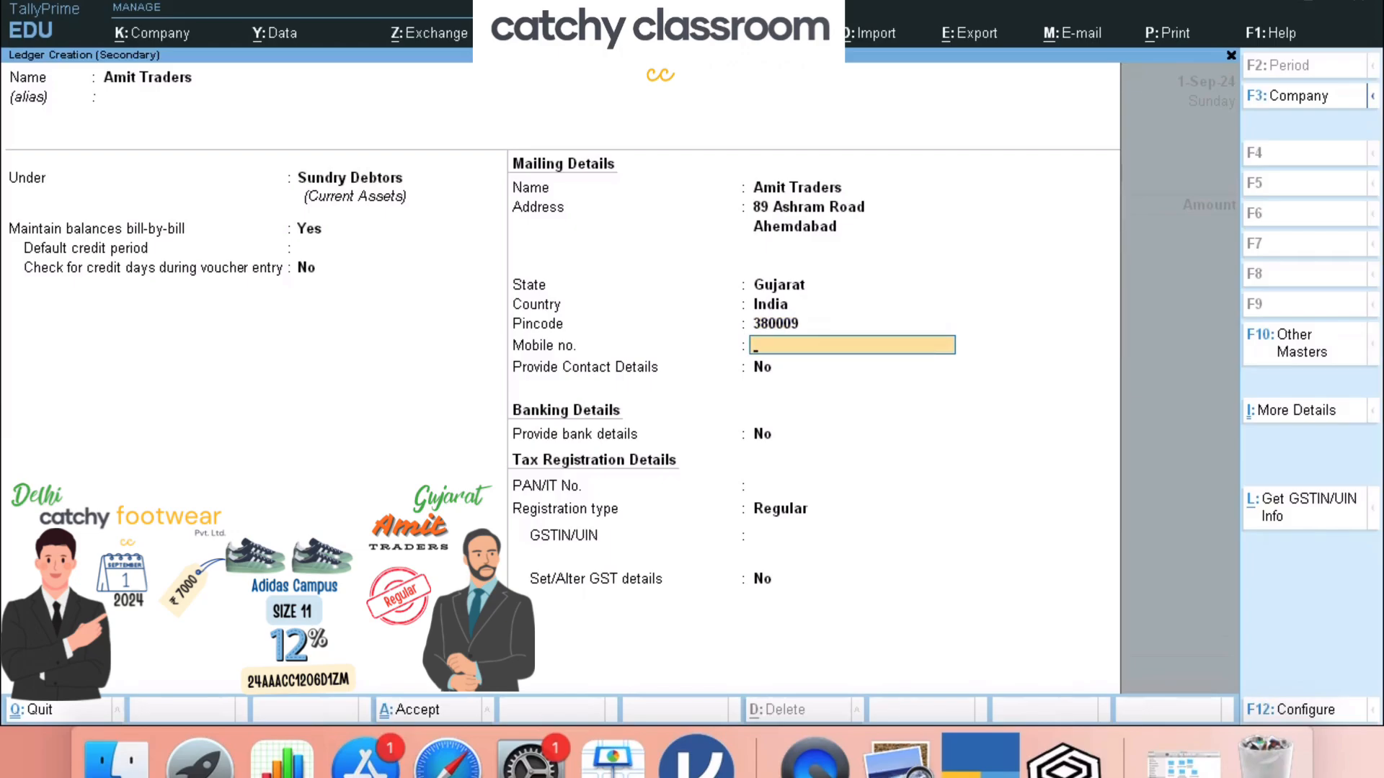
- Review the registration types and choose Regular for Amit Traders
{"action": "key", "text": "Return"}
{"action": "key", "text": "Return"}
{"action": "key", "text": "Return"}
{"action": "key", "text": "Return"}
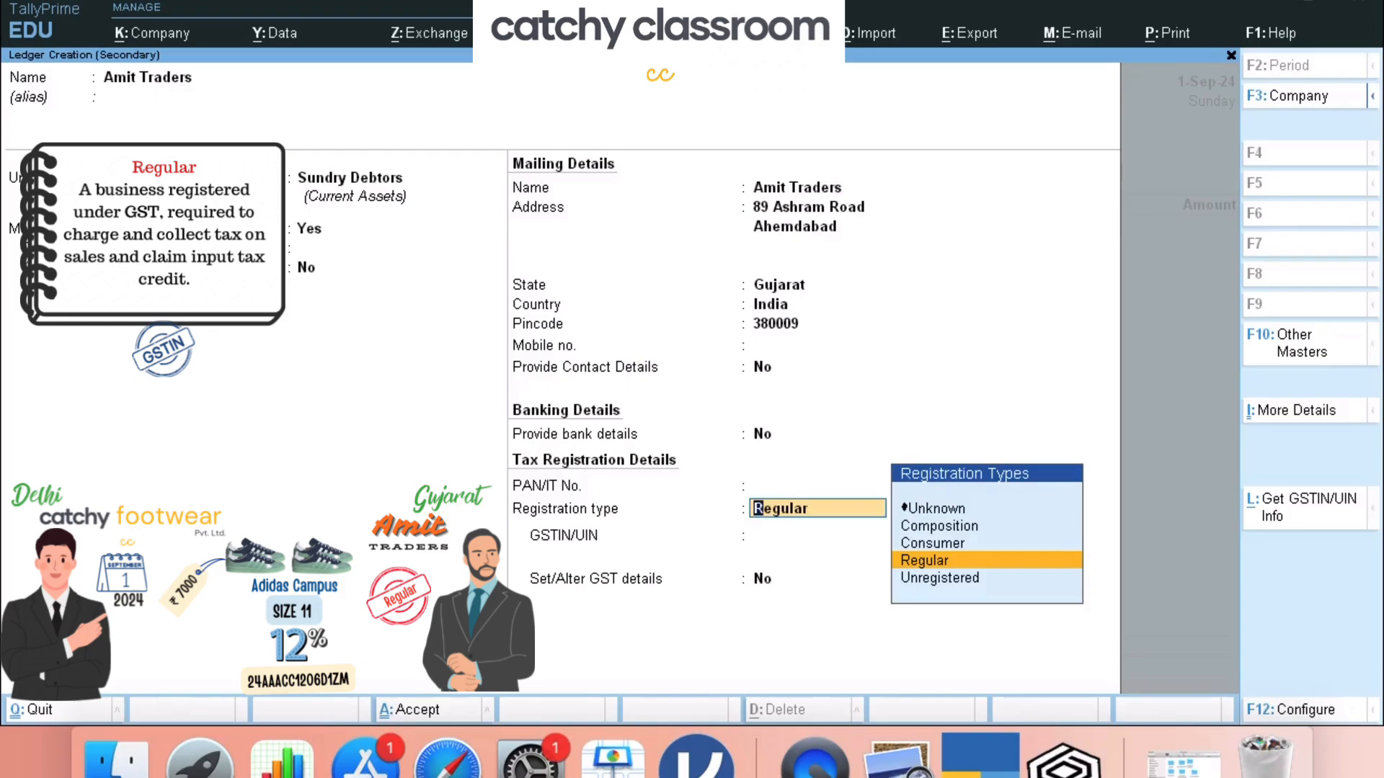
{"action": "key", "text": "Up"}
{"action": "key", "text": "Up"}
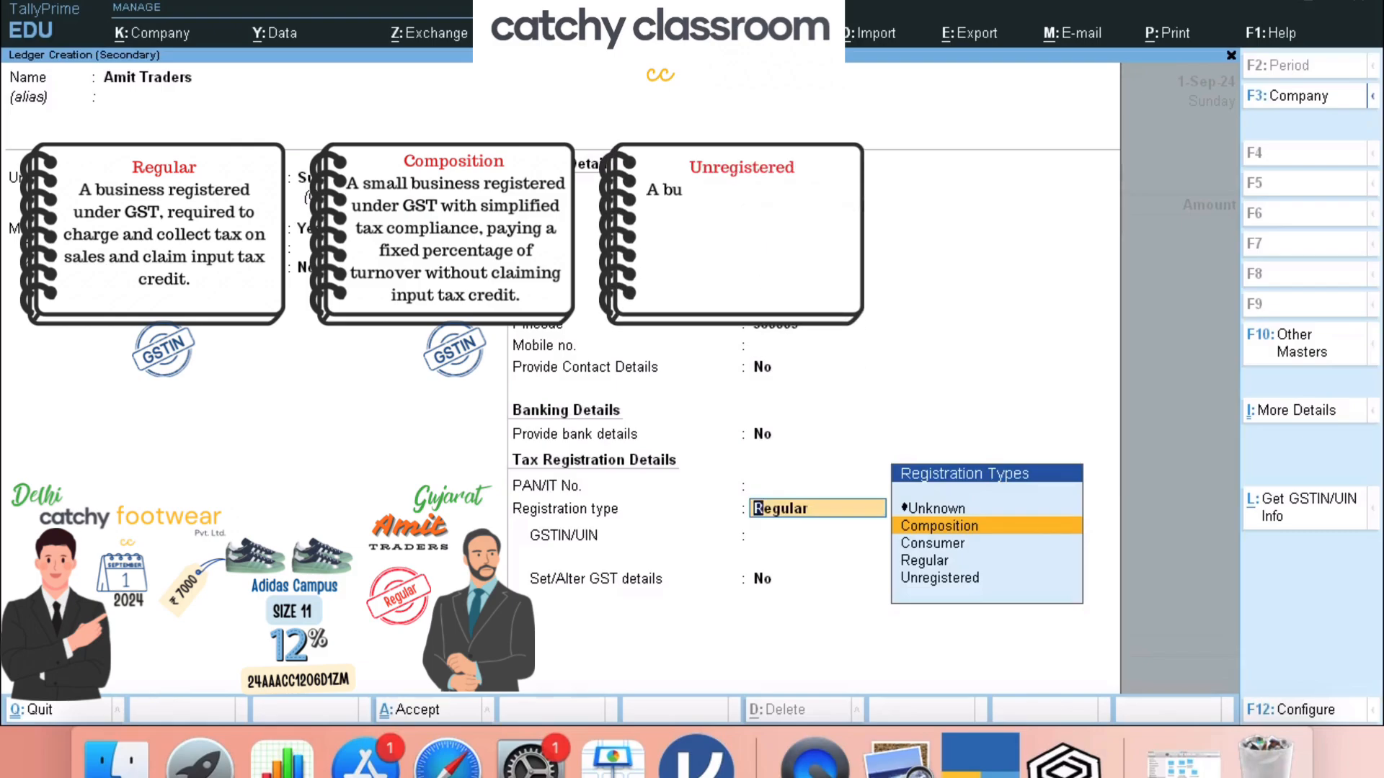
{"action": "key", "text": "Down"}
{"action": "key", "text": "Down"}
{"action": "key", "text": "Down"}
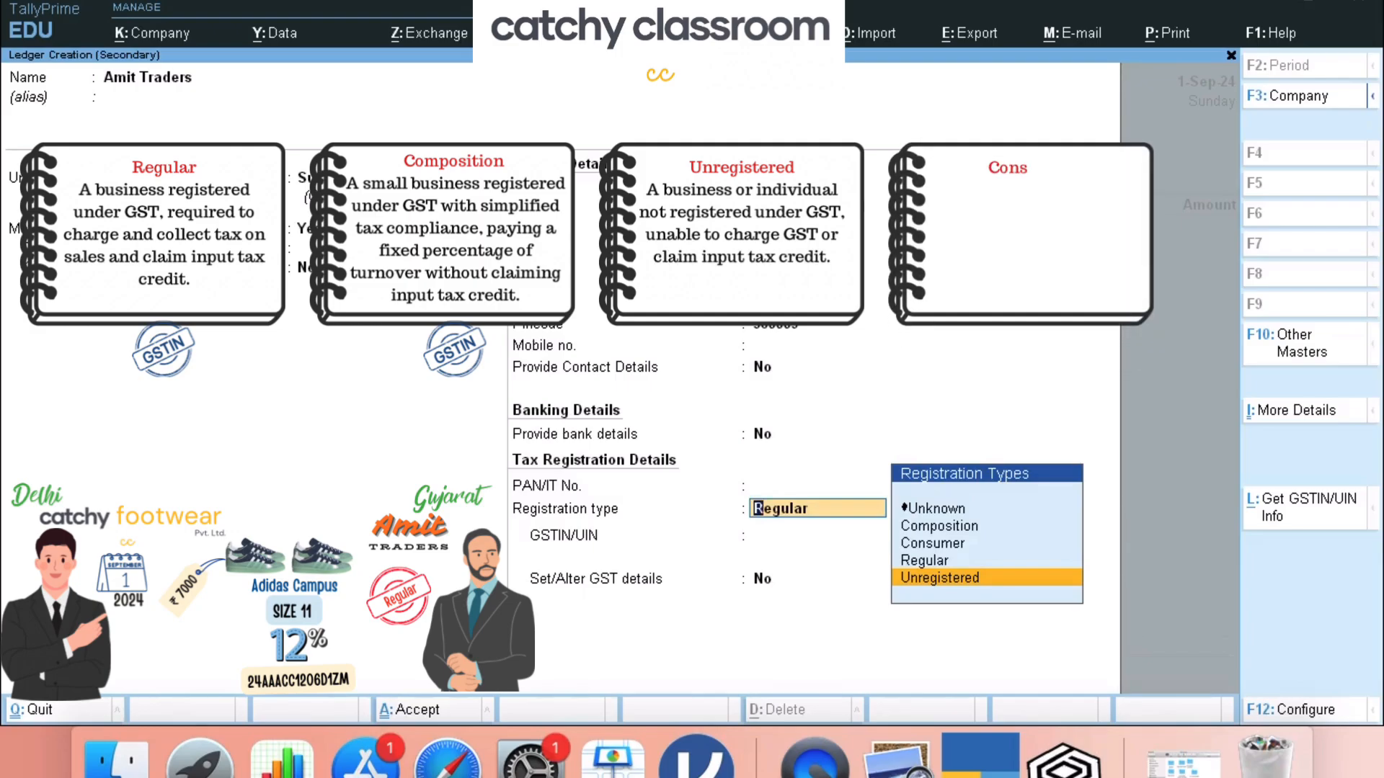
{"action": "key", "text": "Up"}
{"action": "key", "text": "Up"}
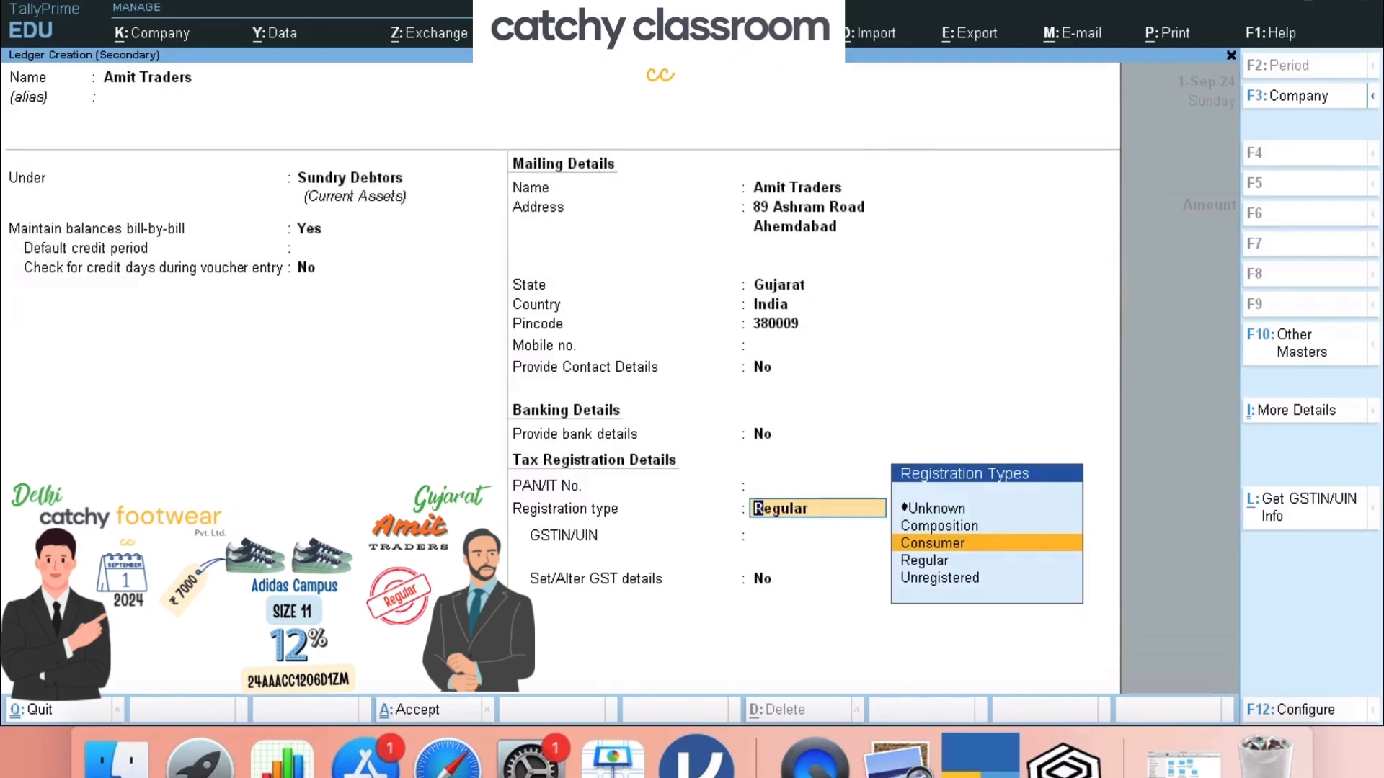
{"action": "key", "text": "Down"}
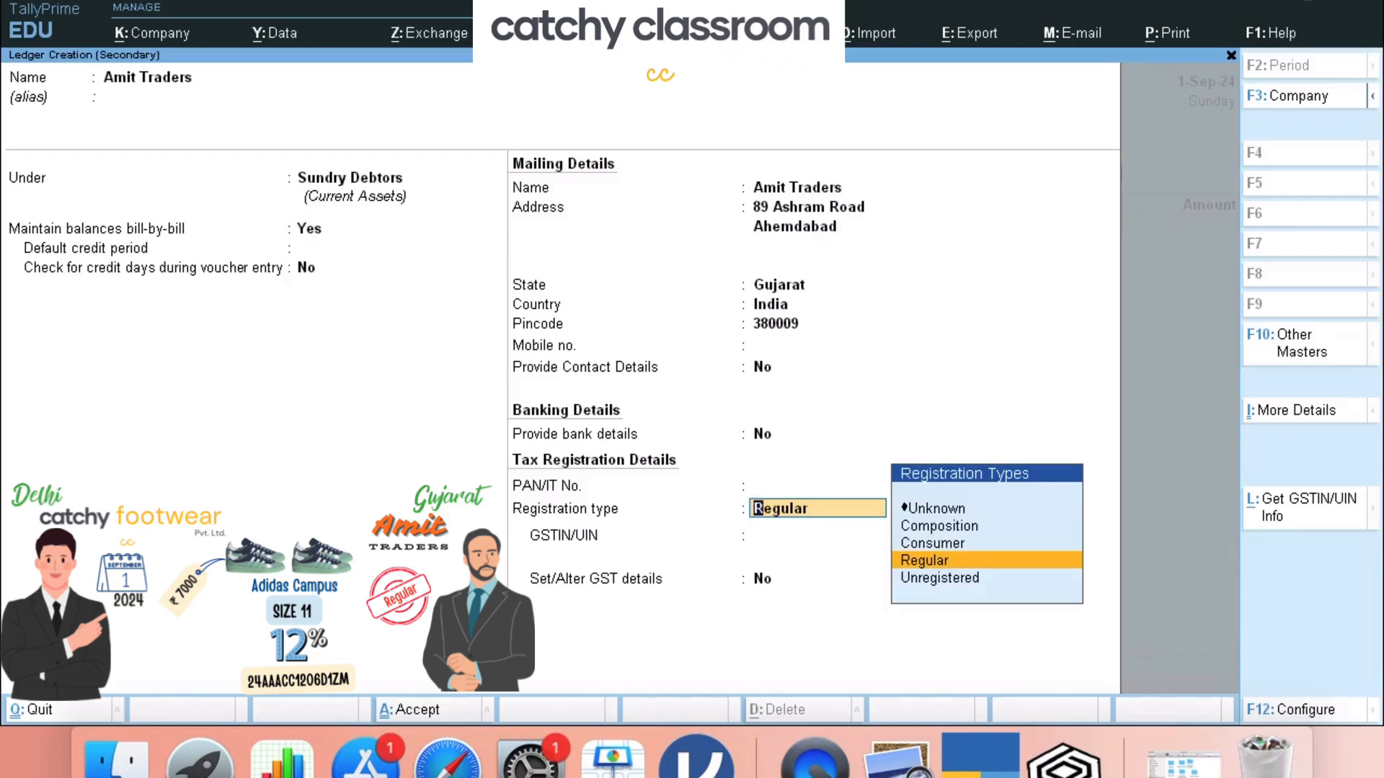
{"action": "key", "text": "Return"}
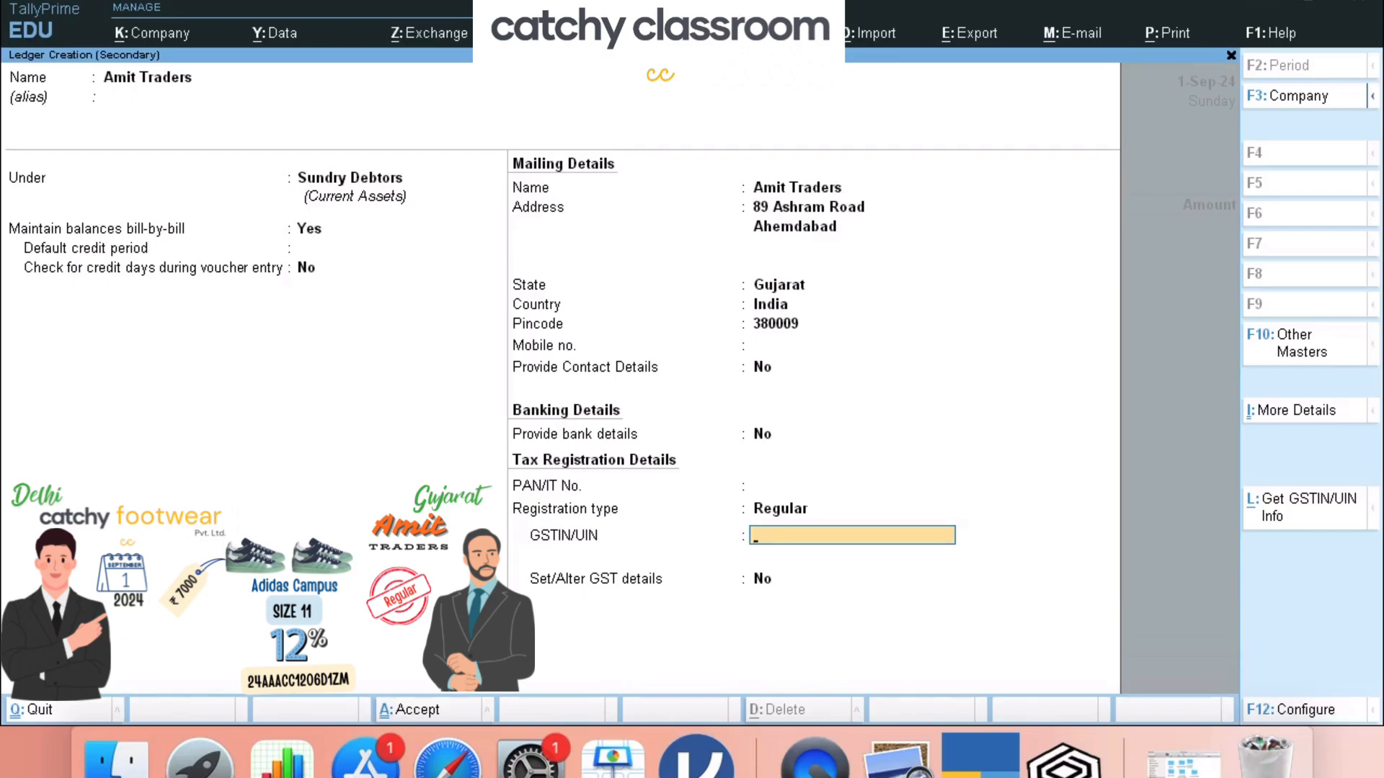
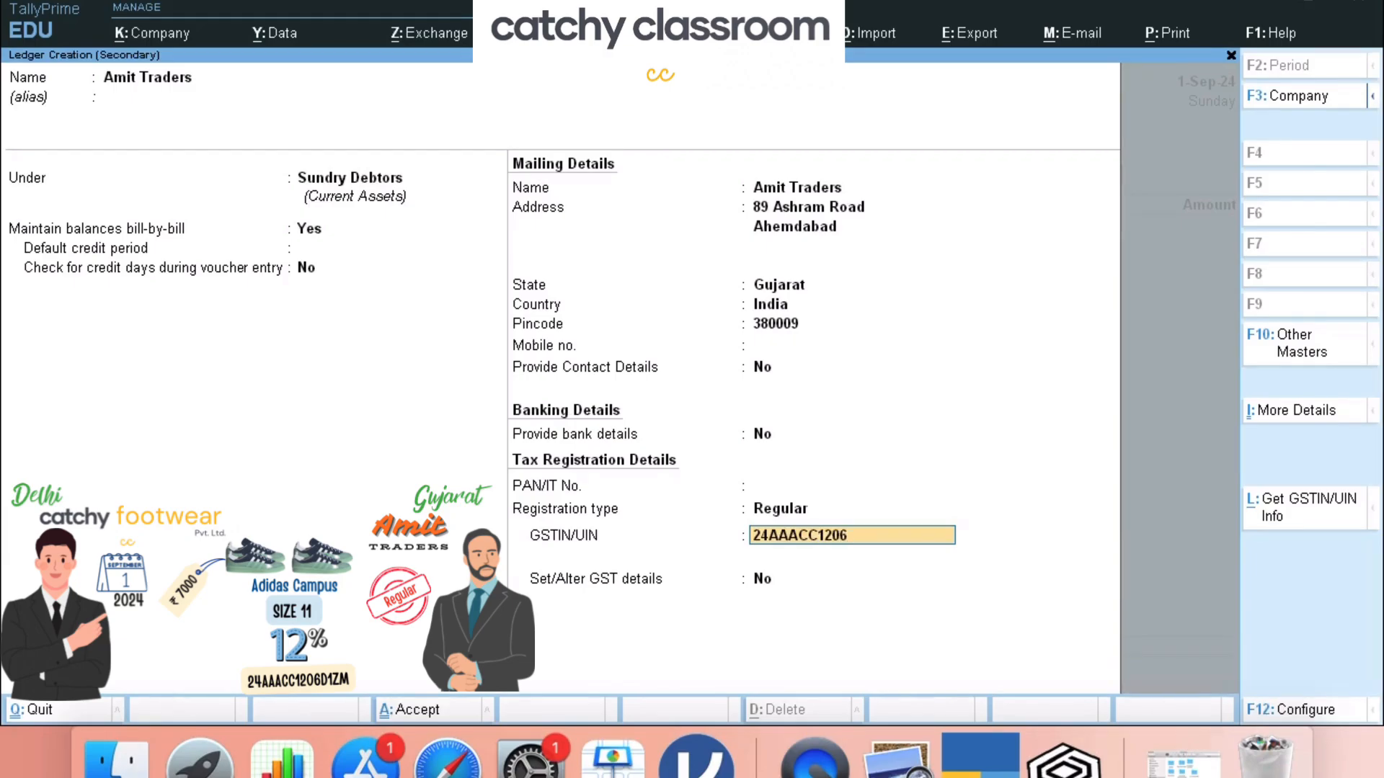
- Enter the party's GSTIN and save the Amit Traders ledger
{"action": "key", "text": "Return"}
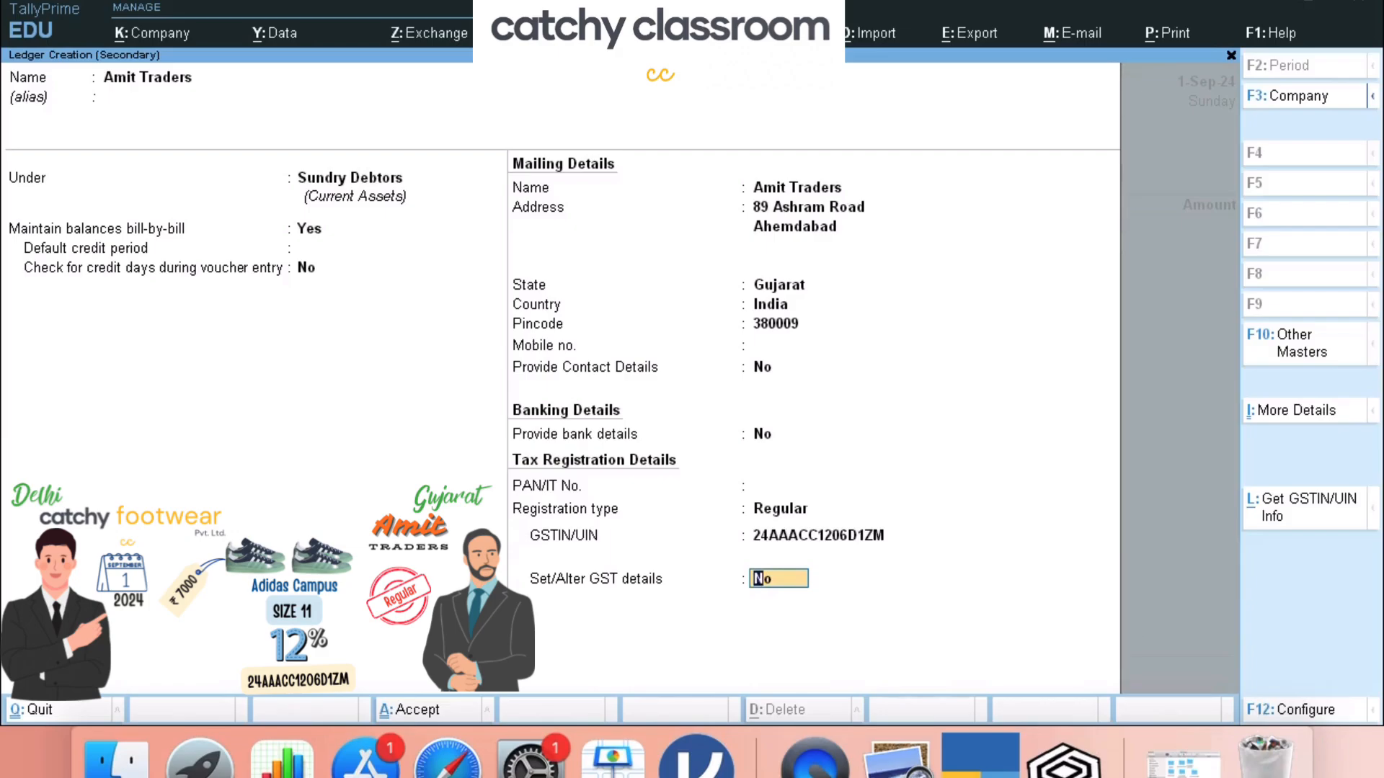
{"action": "key", "text": "Return"}
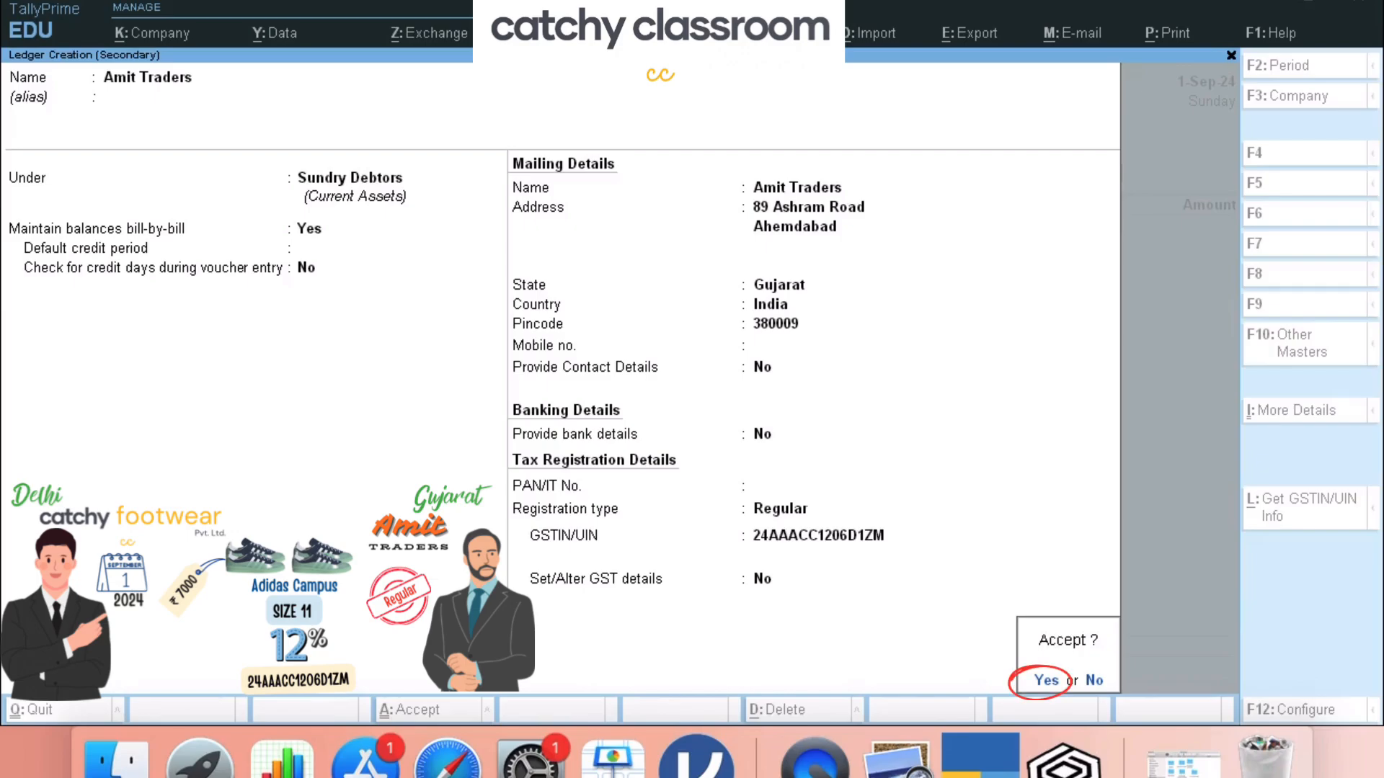
{"action": "key", "text": "Return"}
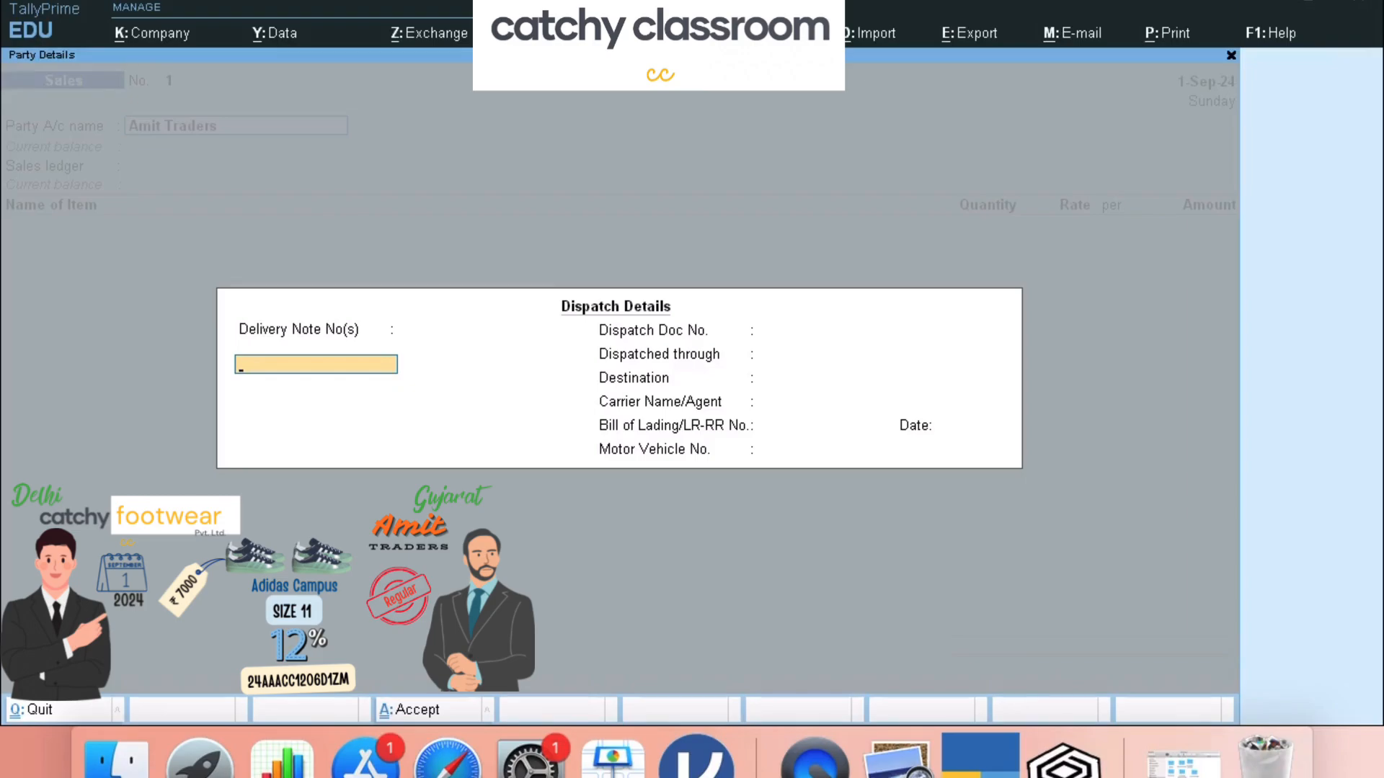
- Leave dispatch details blank and accept Amit Traders' Gujarat party details with GSTIN
{"action": "key", "text": "Return"}
{"action": "key", "text": "Return"}
{"action": "key", "text": "Return"}
{"action": "key", "text": "Return"}
{"action": "key", "text": "Return"}
{"action": "key", "text": "Return"}
{"action": "key", "text": "Return"}
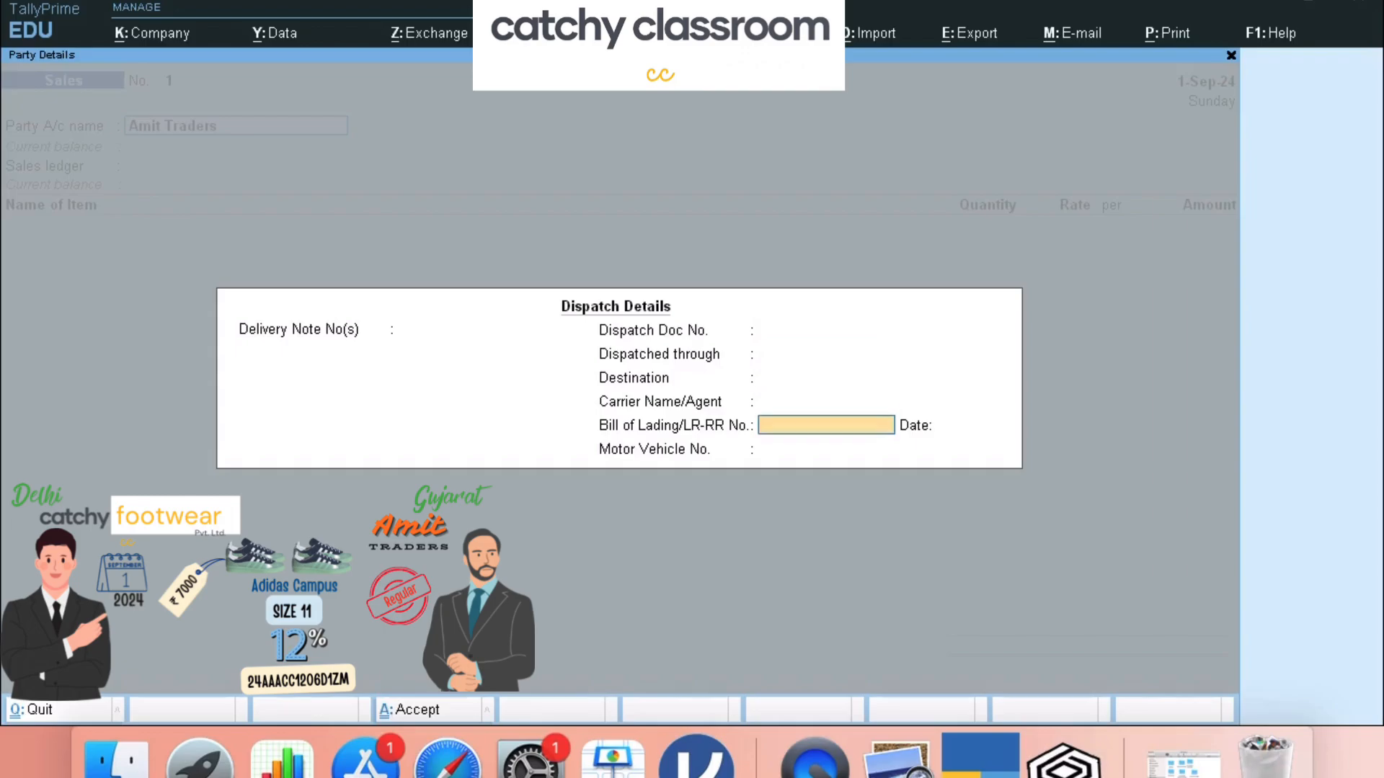
{"action": "key", "text": "Return"}
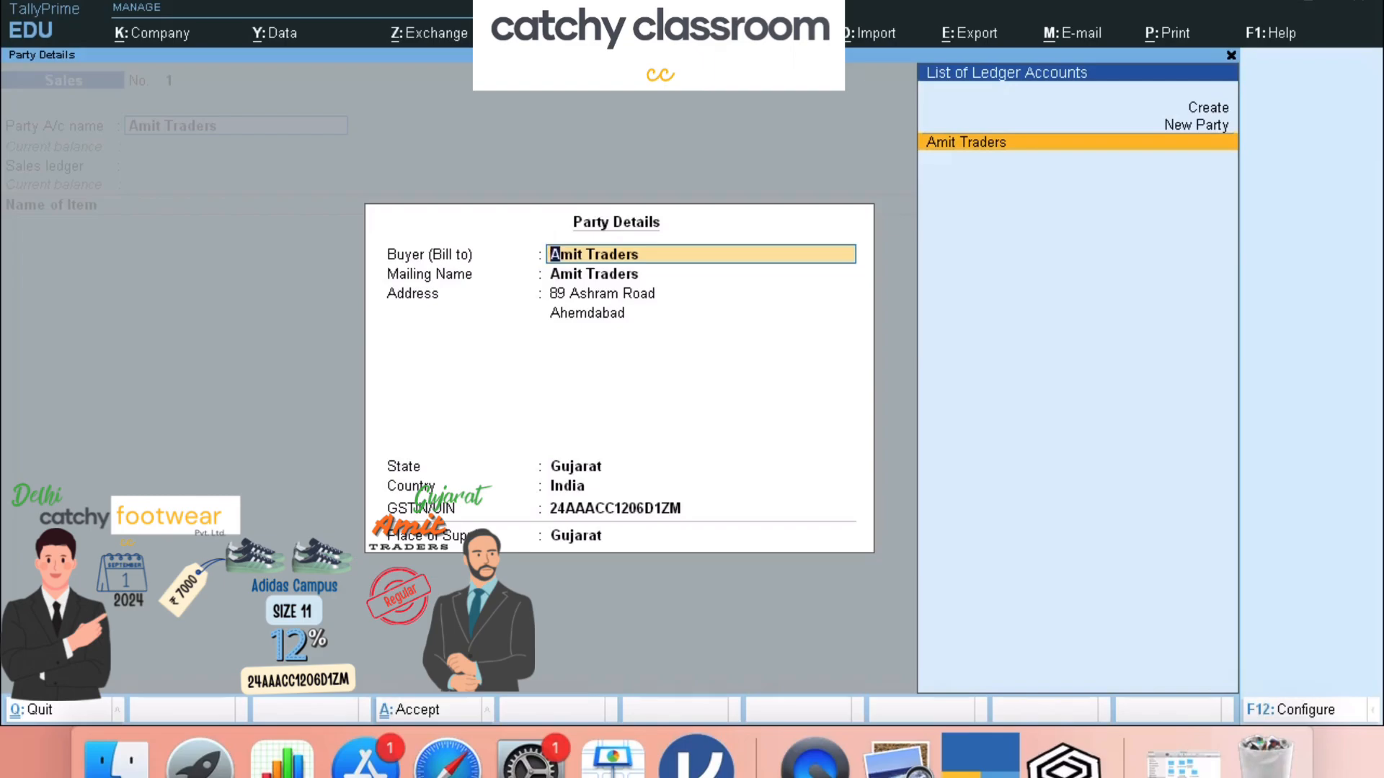
{"action": "key", "text": "Return"}
{"action": "key", "text": "Return"}
{"action": "key", "text": "Return"}
{"action": "key", "text": "Return"}
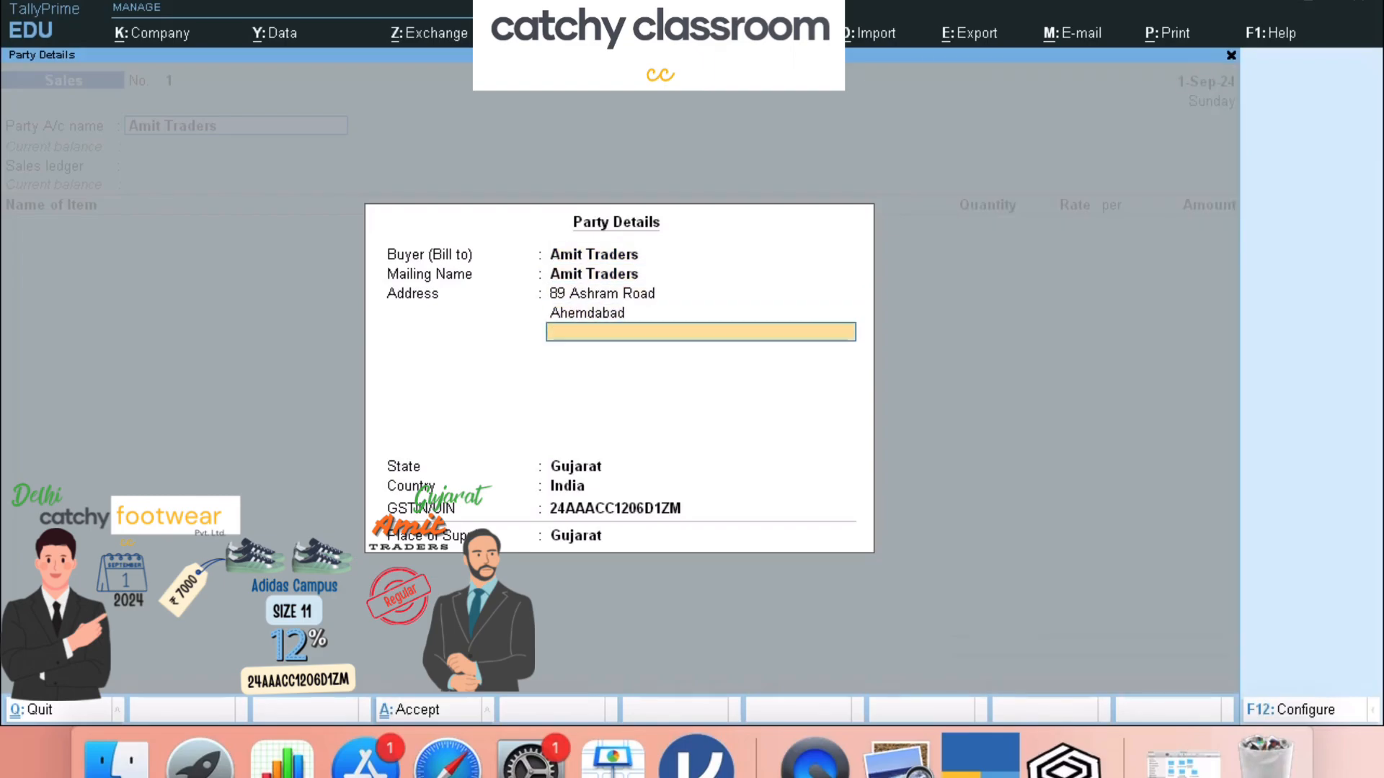
{"action": "key", "text": "Return"}
{"action": "key", "text": "Return"}
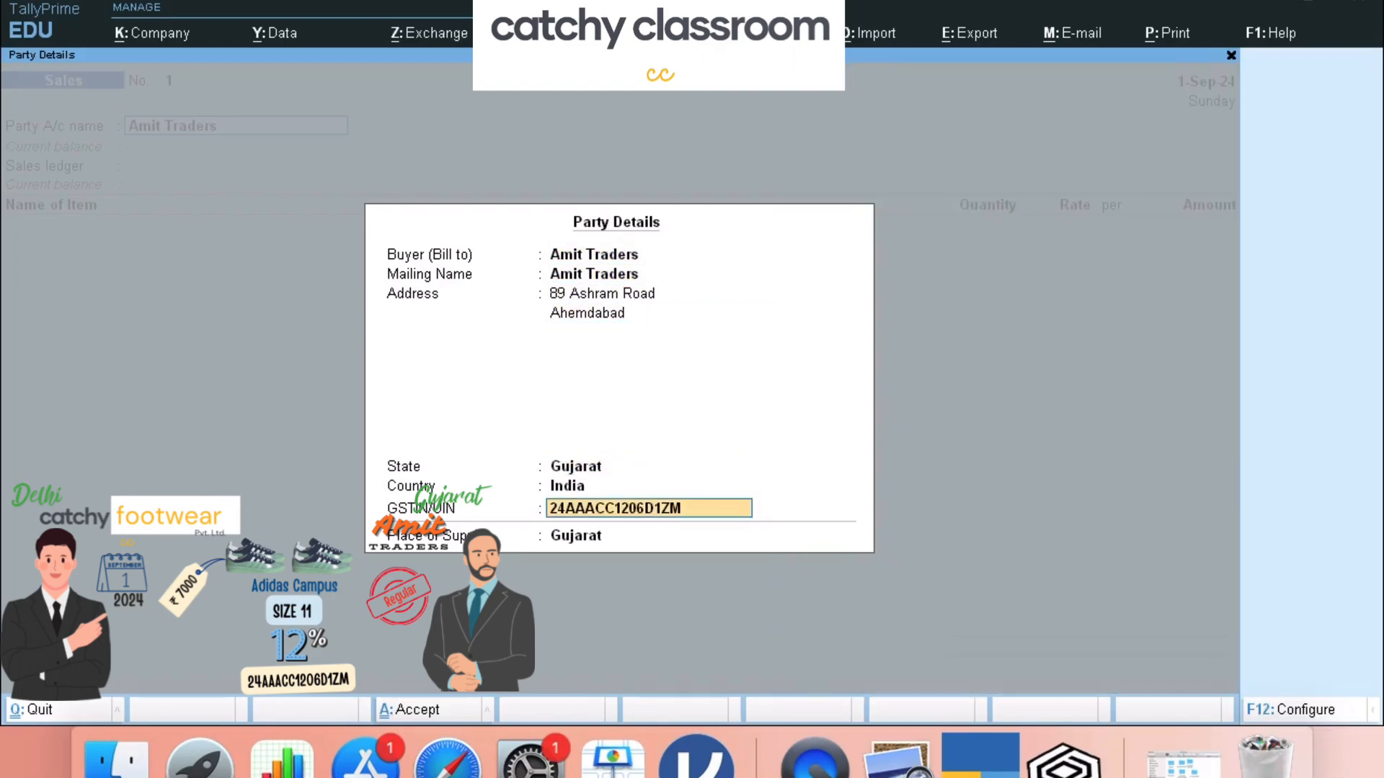
{"action": "key", "text": "Return"}
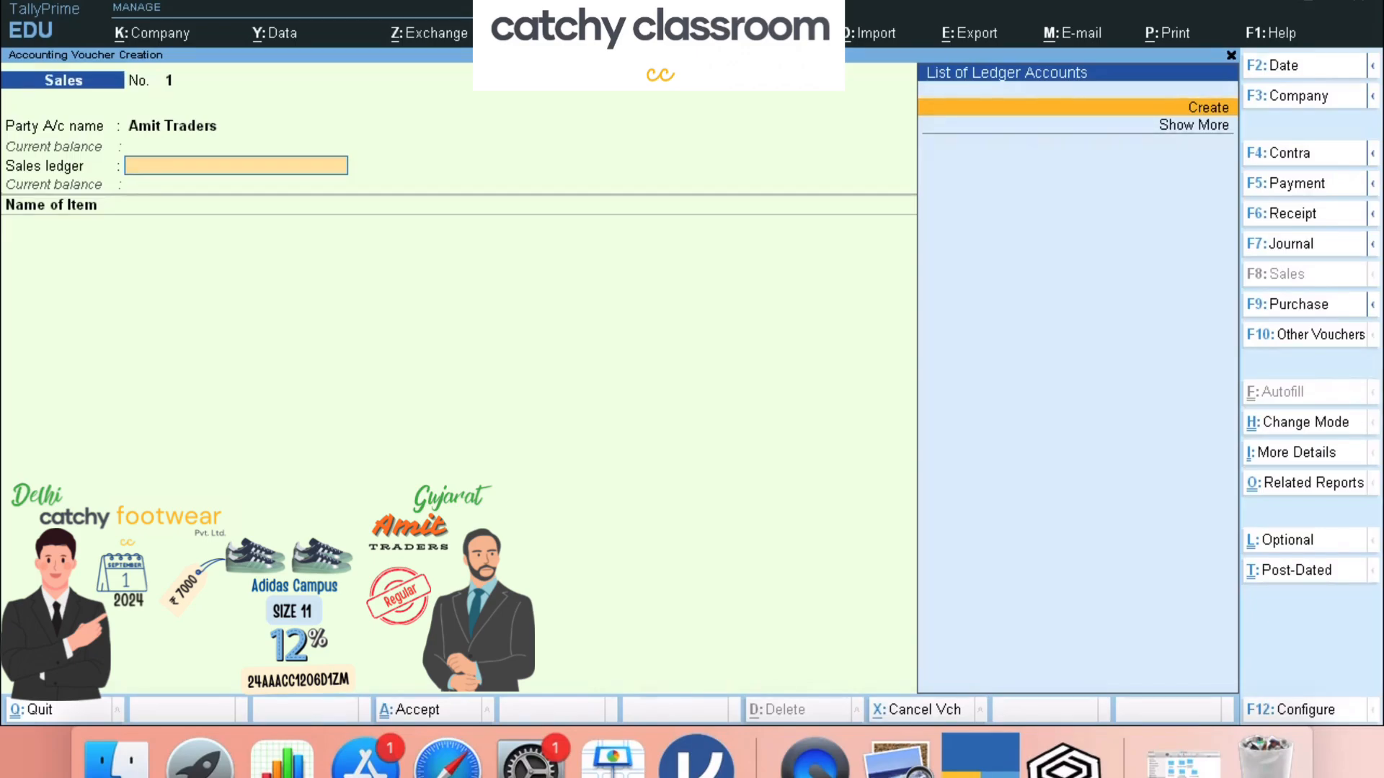
- Create and save 'Sales A/c' under Sales Accounts, GST applicable, supply type Goods
{"action": "key", "text": "Return"}
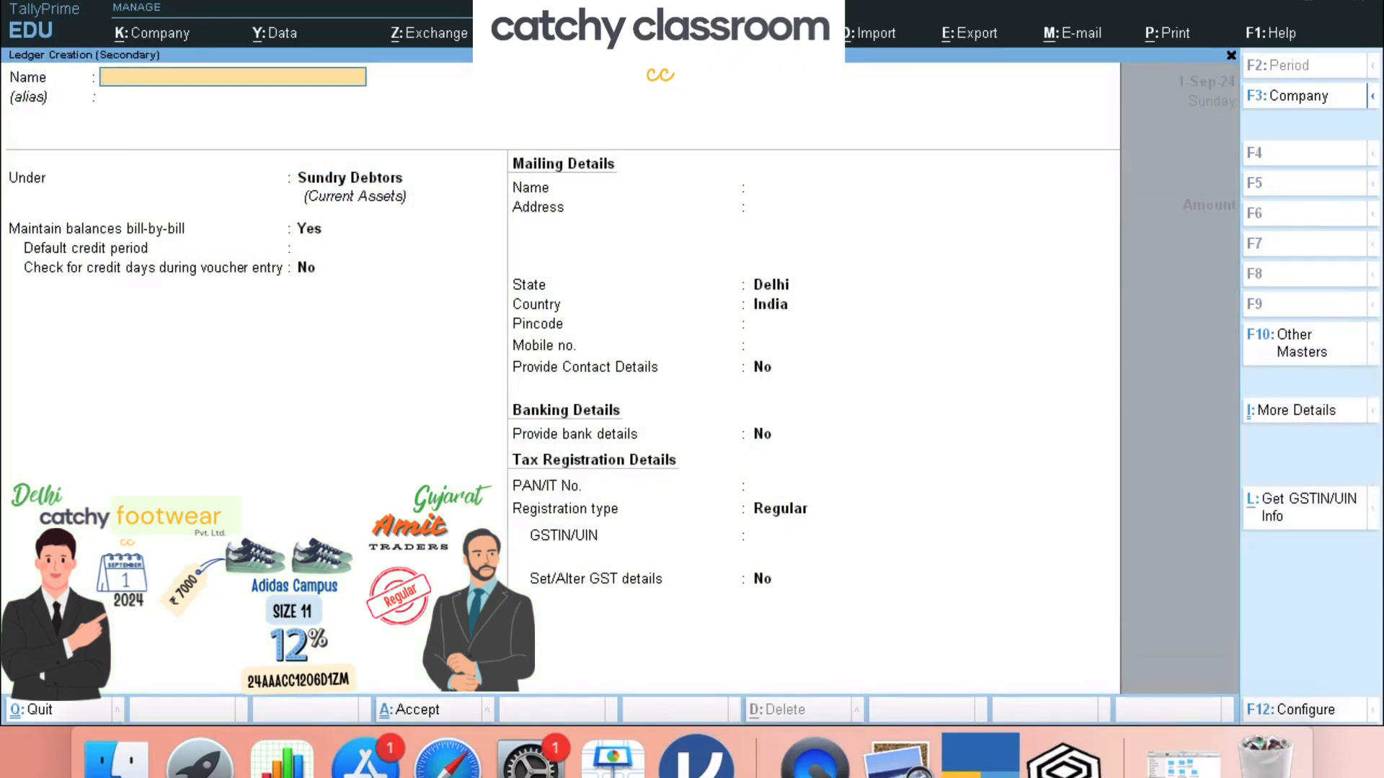
{"action": "type", "text": "Sales a/c"}
{"action": "key", "text": "Return"}
{"action": "key", "text": "Return"}
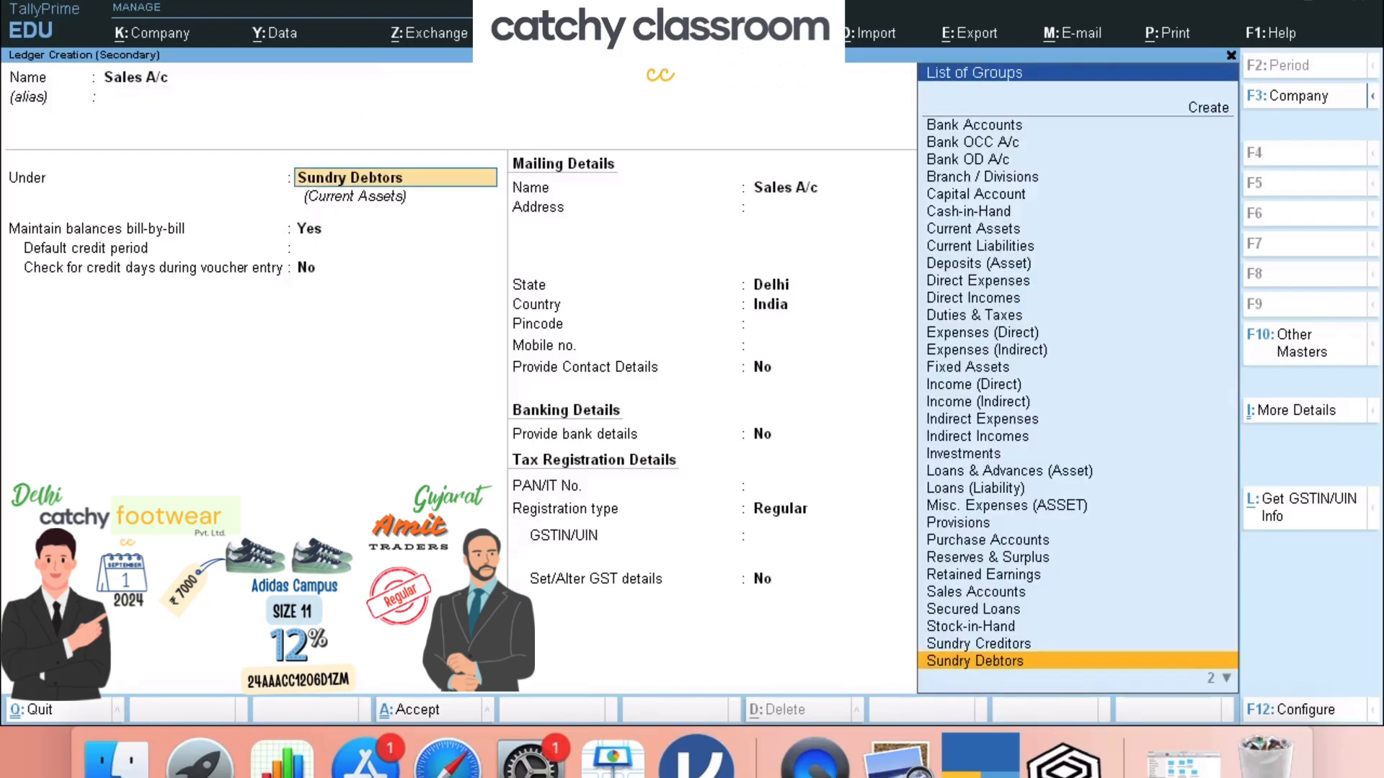
{"action": "type", "text": "Sa"}
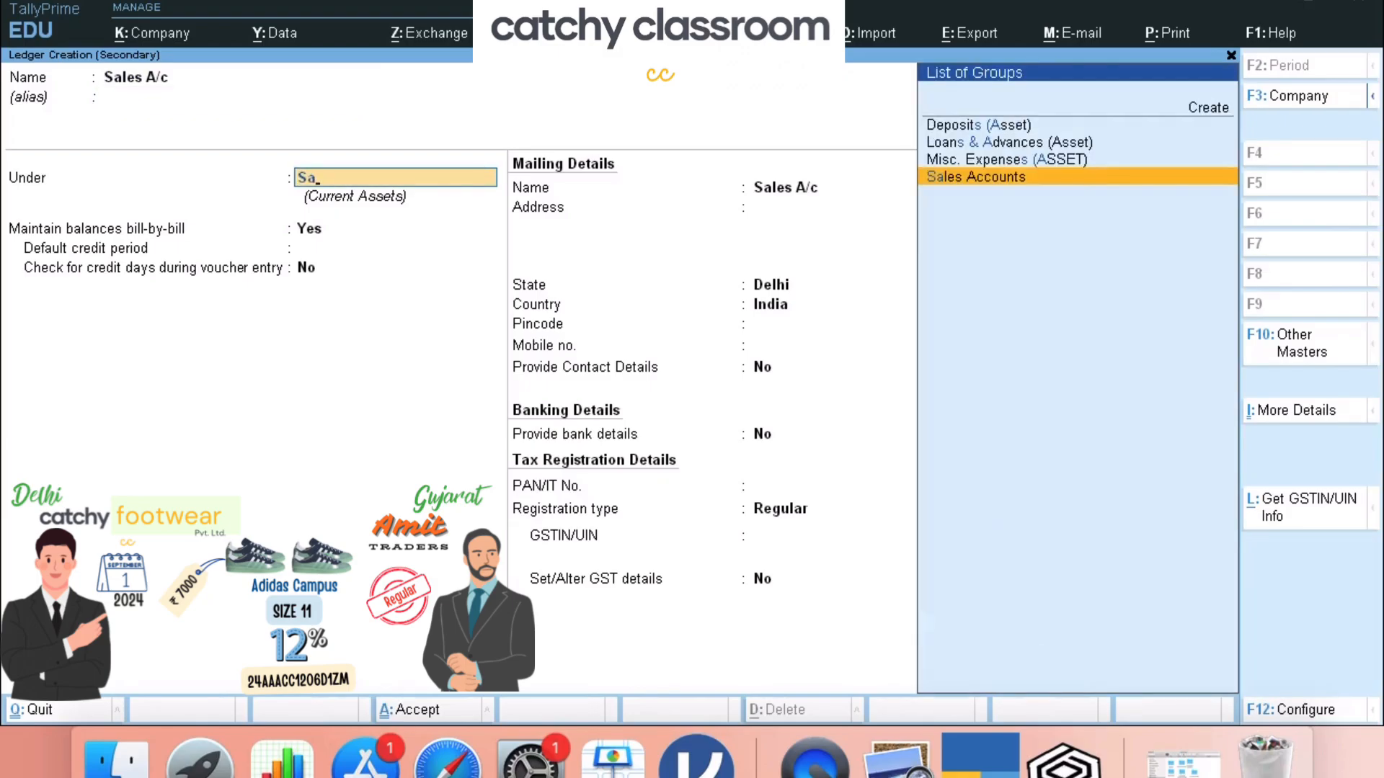
{"action": "key", "text": "Return"}
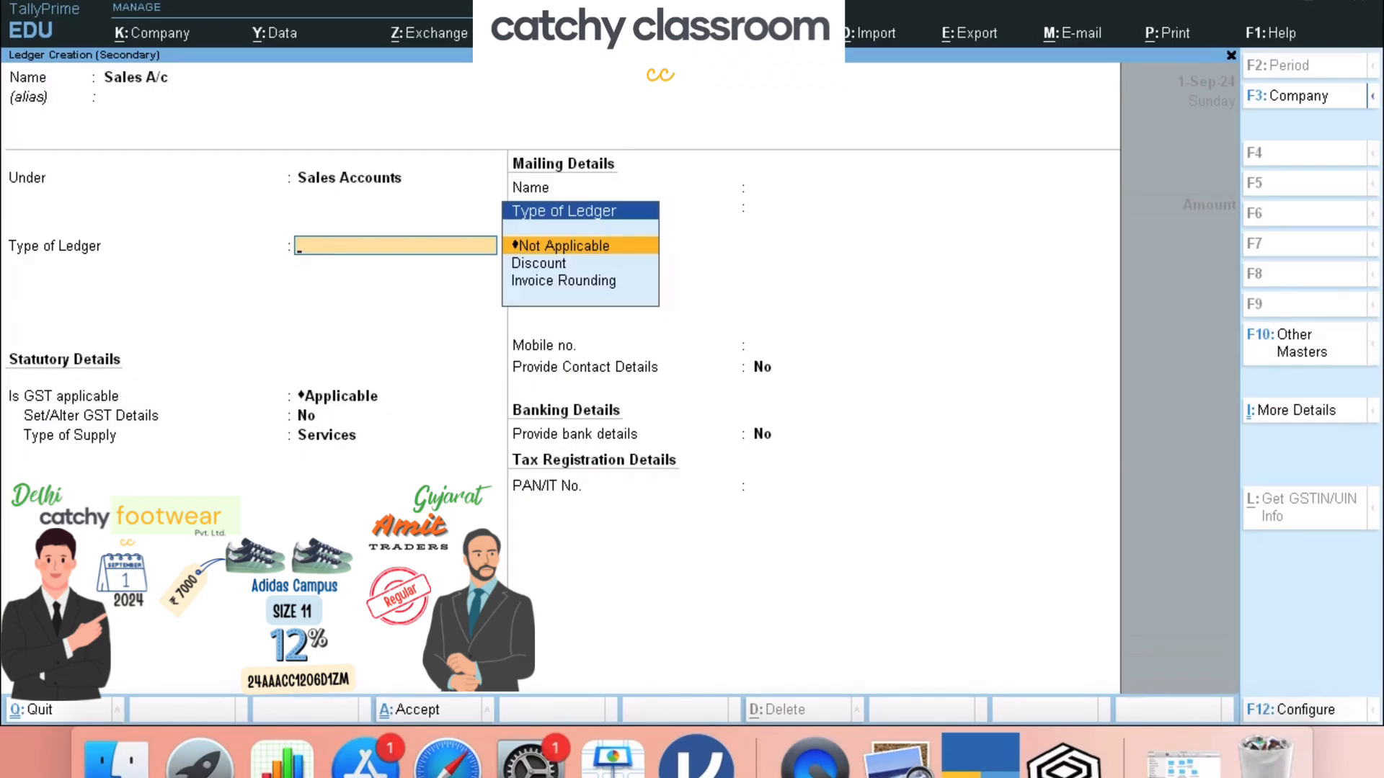
{"action": "key", "text": "Return"}
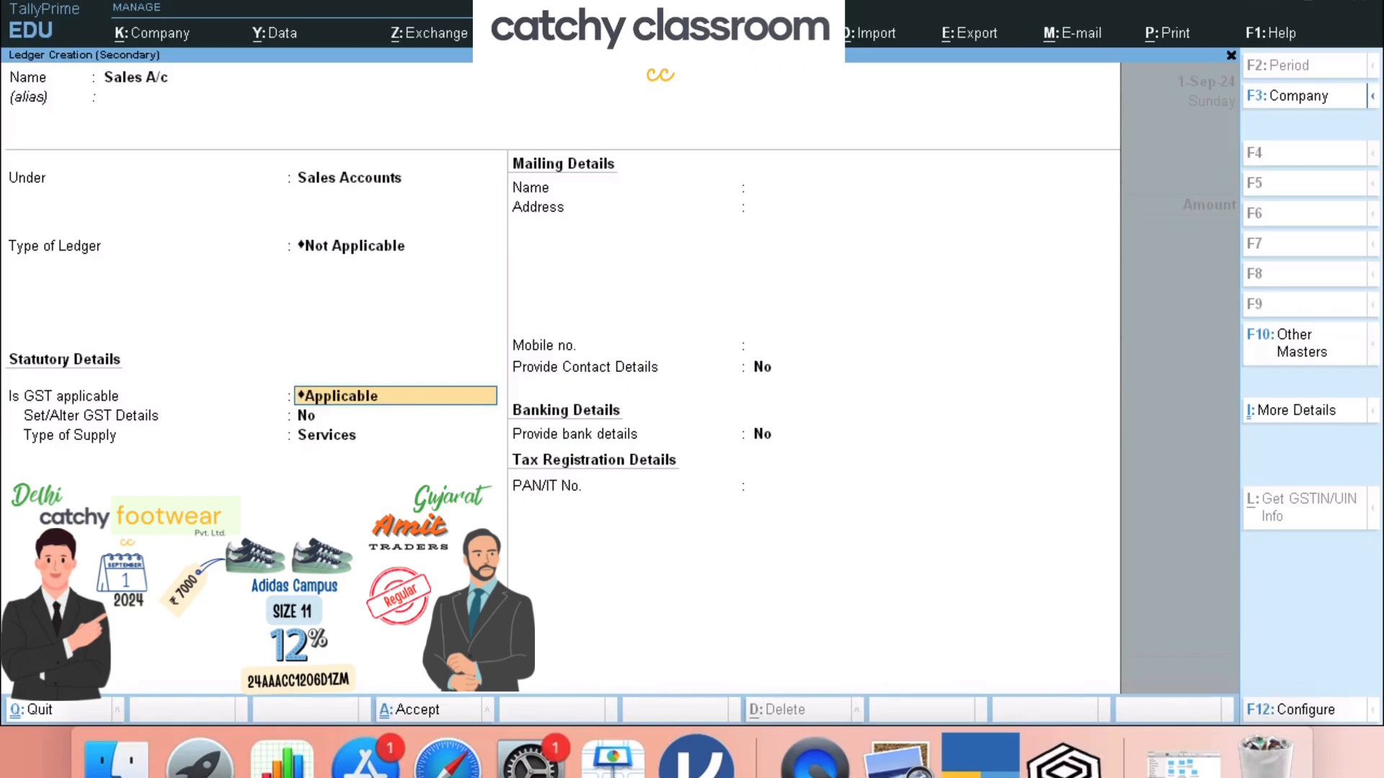
{"action": "key", "text": "Return"}
{"action": "key", "text": "Return"}
{"action": "key", "text": "Up"}
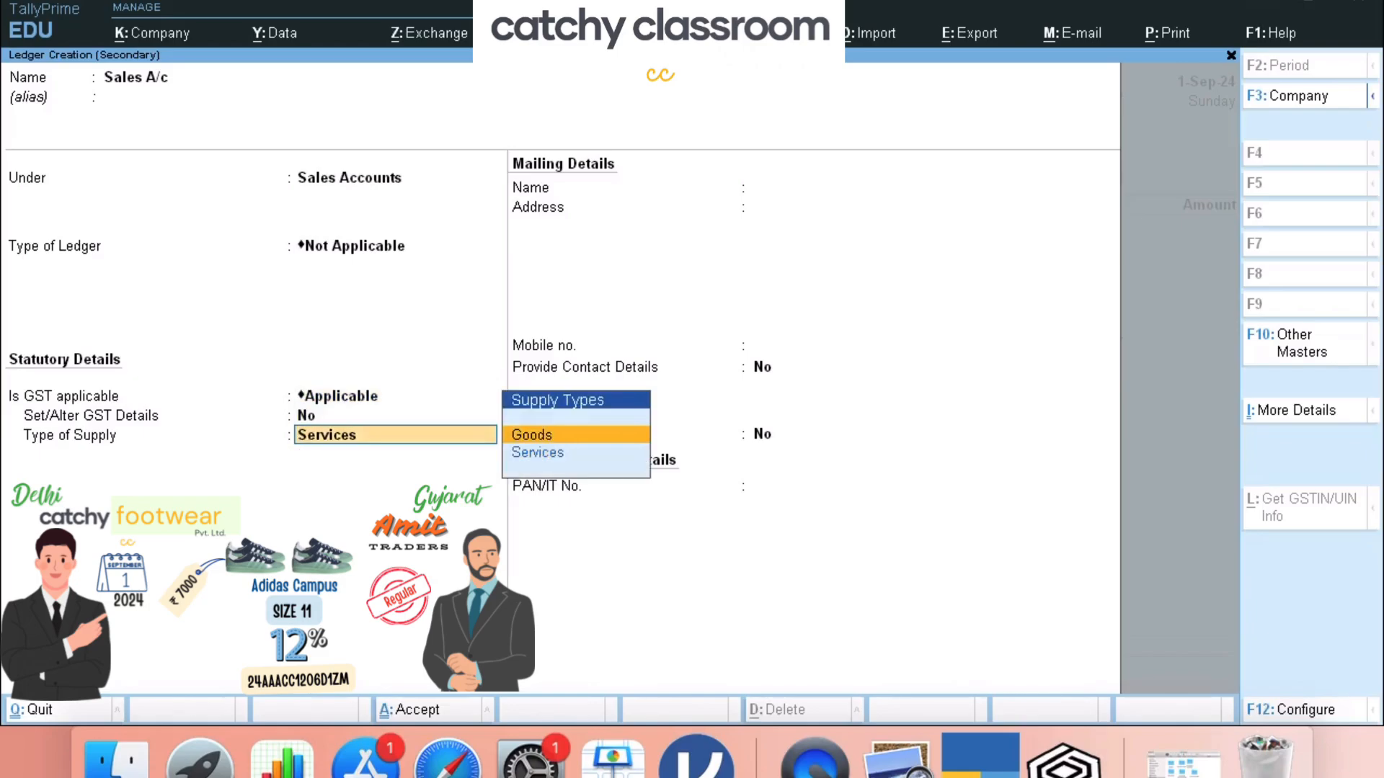
{"action": "key", "text": "Return"}
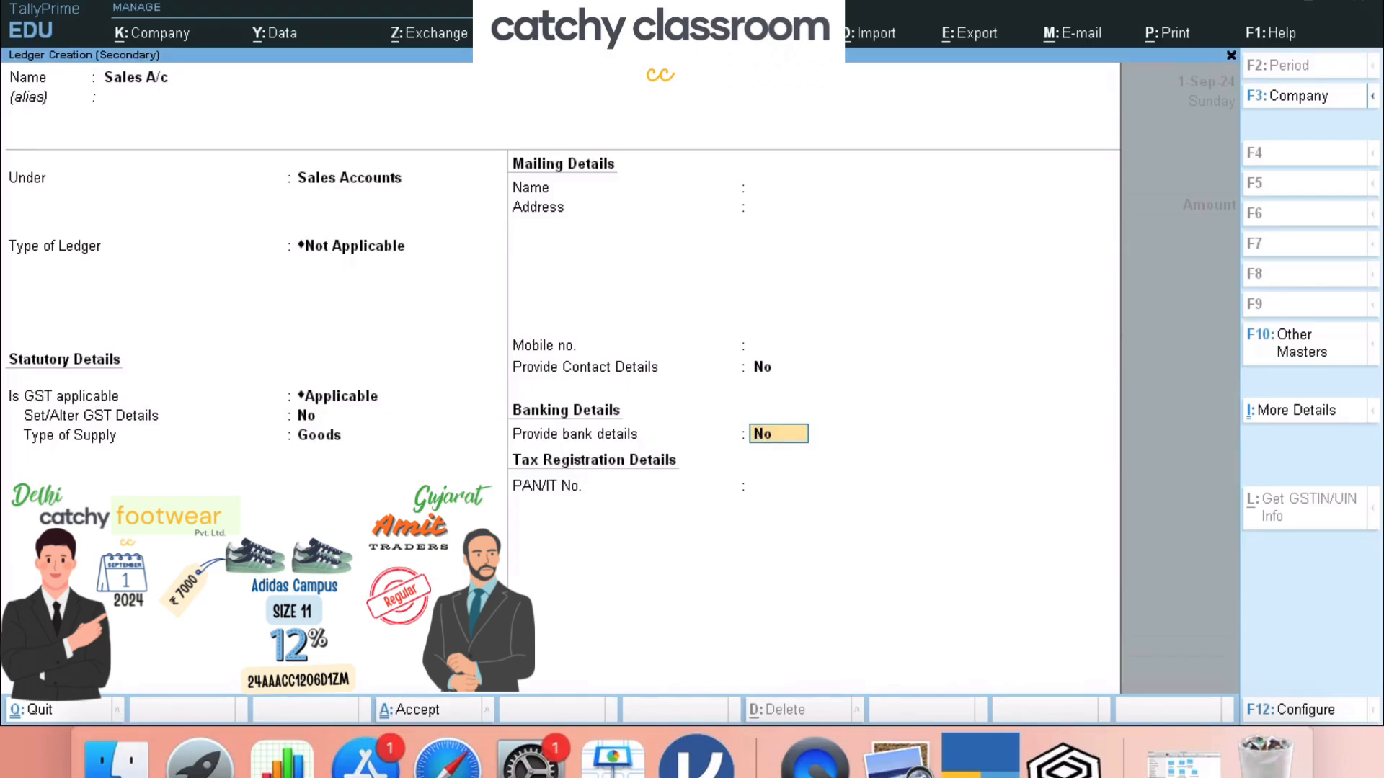
{"action": "key", "text": "ctrl+a"}
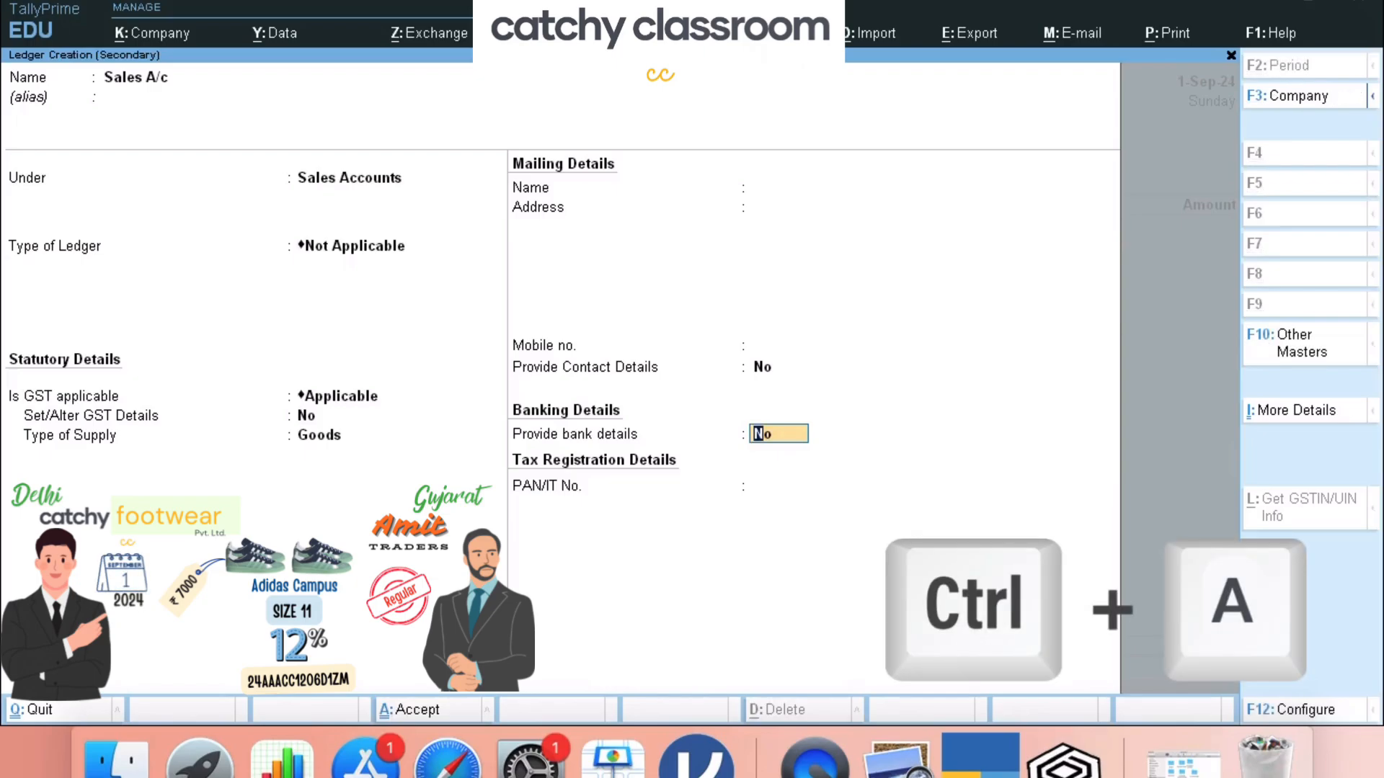
{"action": "key", "text": "ctrl+a"}
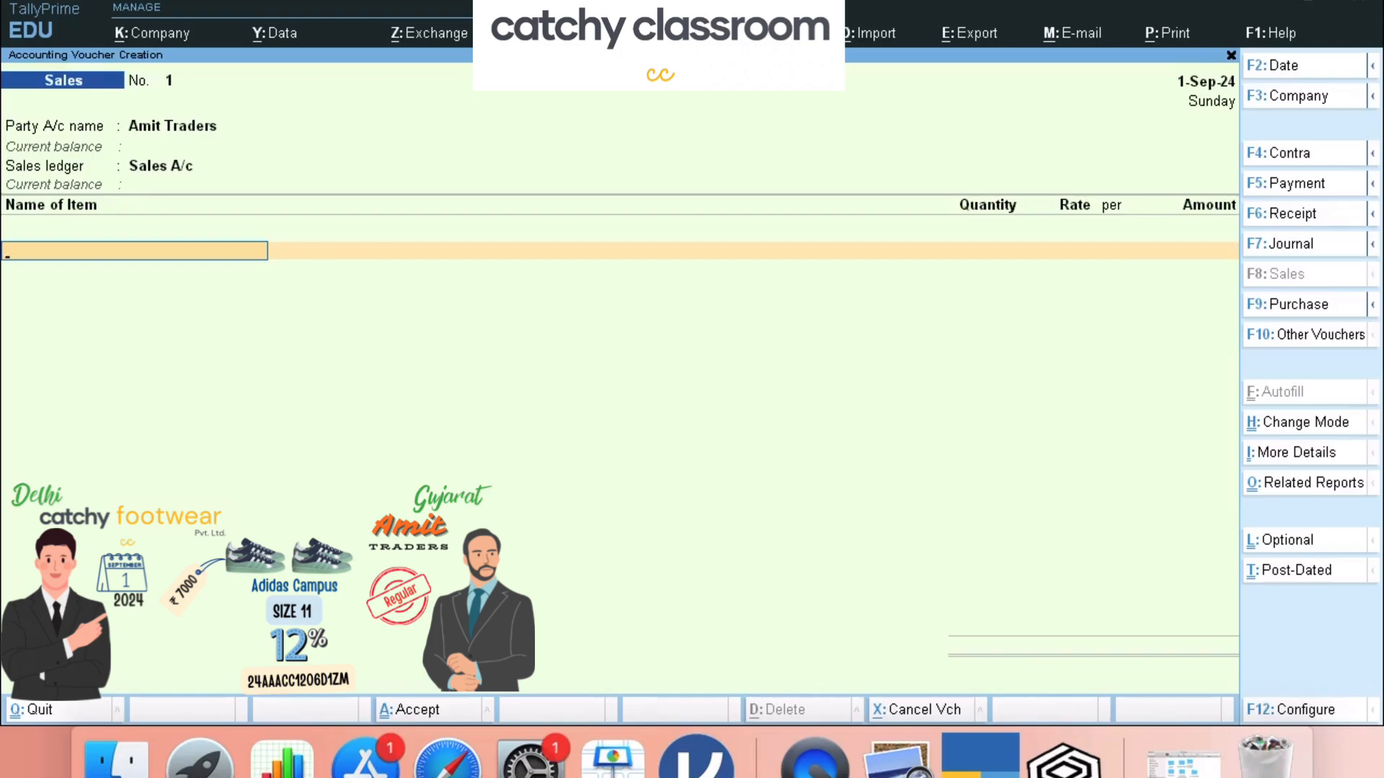
- Add Adidas Campus Size 11, quantity 2 at 7000 per pair, totalling 14,000.00
{"action": "type", "text": "Ad"}
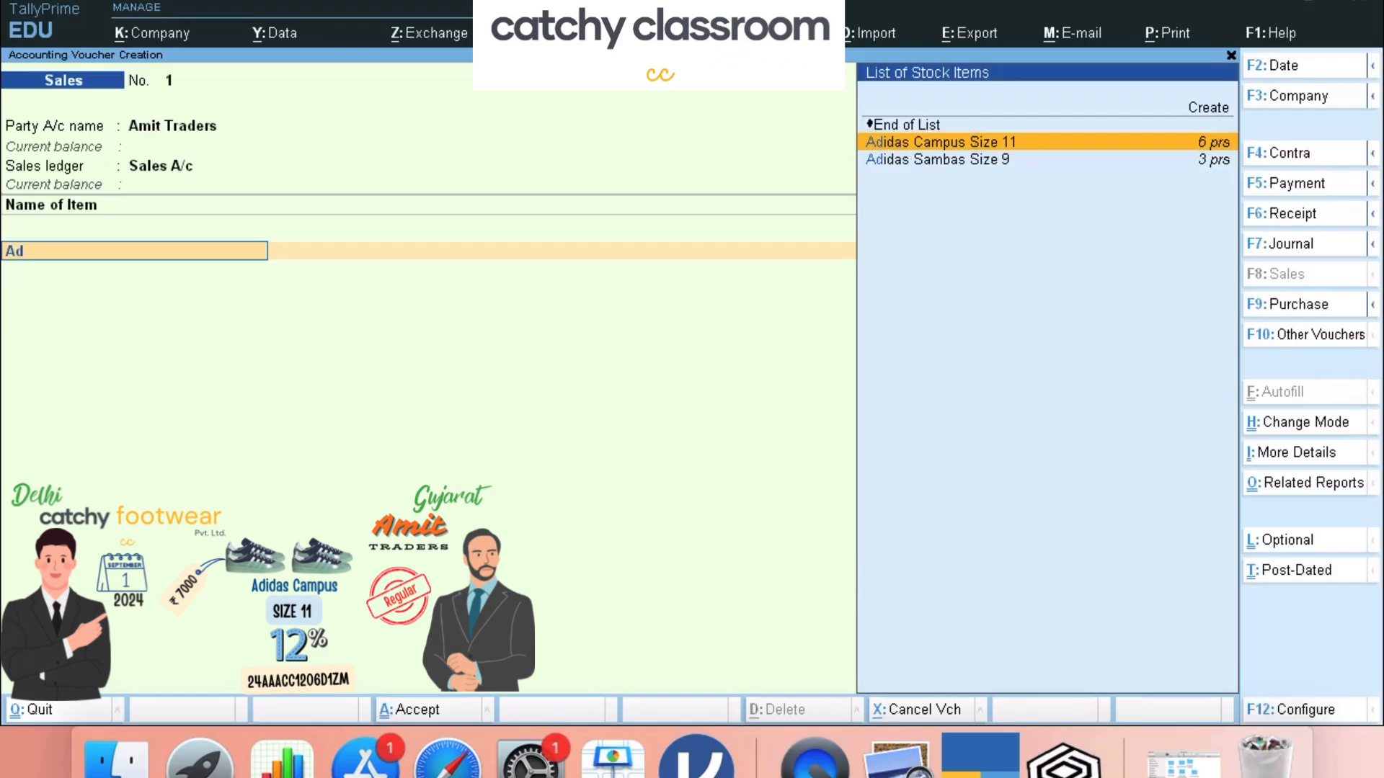
{"action": "key", "text": "Down"}
{"action": "key", "text": "Up"}
{"action": "key", "text": "Return"}
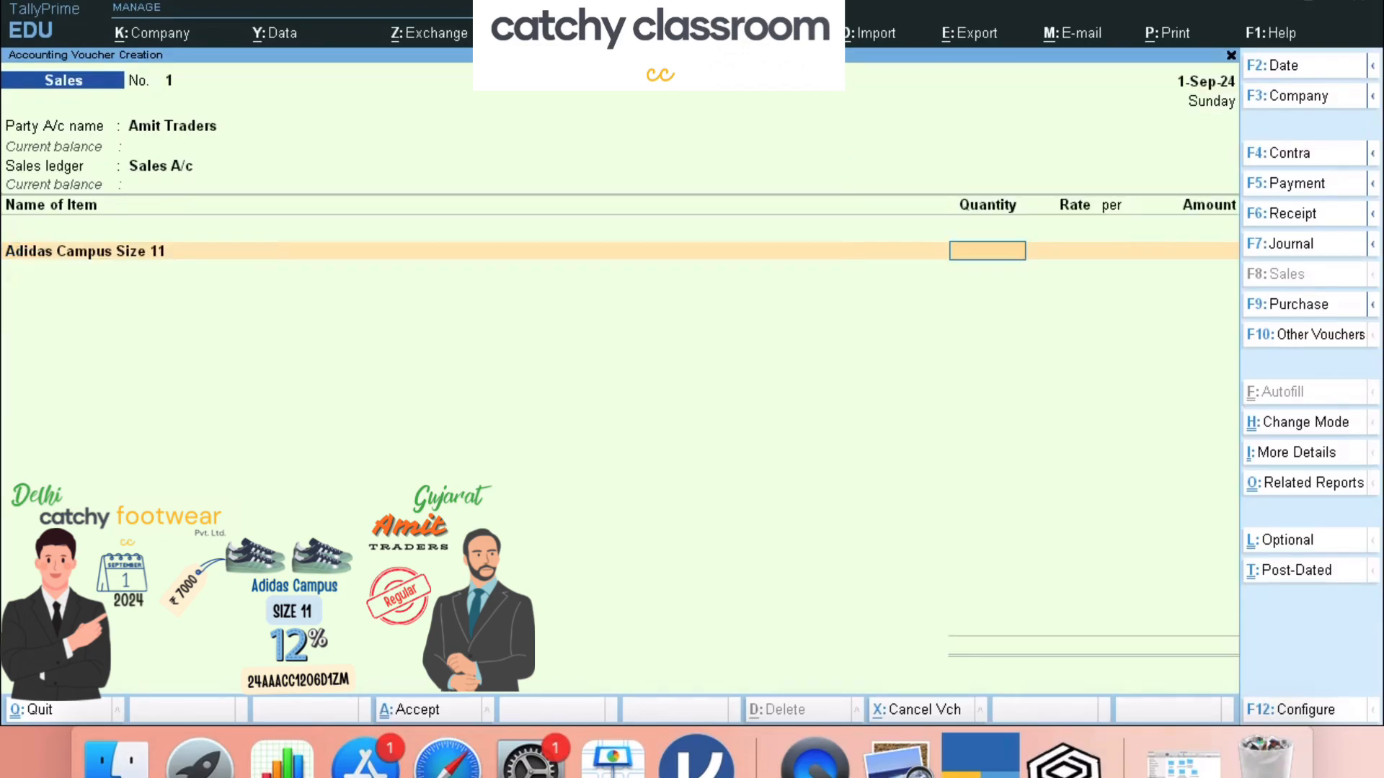
{"action": "type", "text": "2"}
{"action": "key", "text": "Return"}
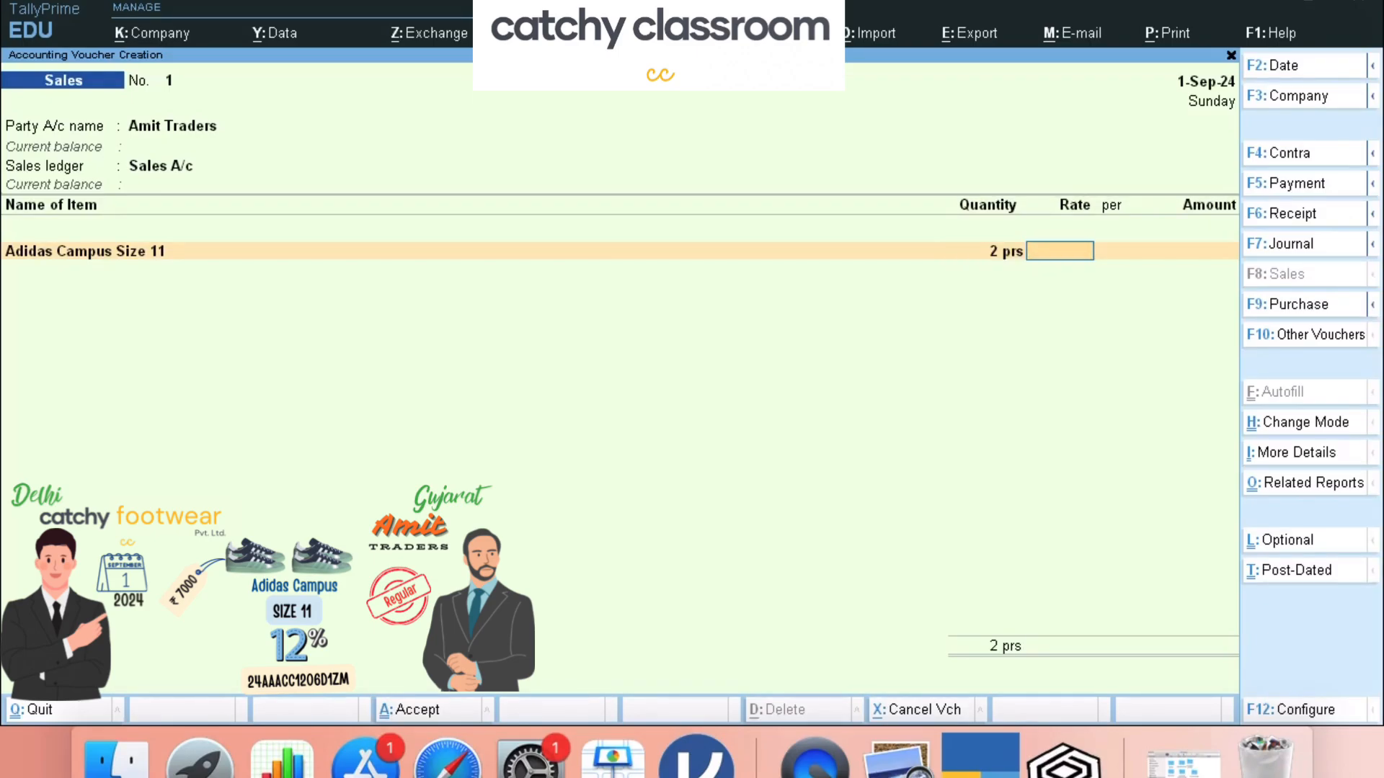
{"action": "type", "text": "7000"}
{"action": "key", "text": "Return"}
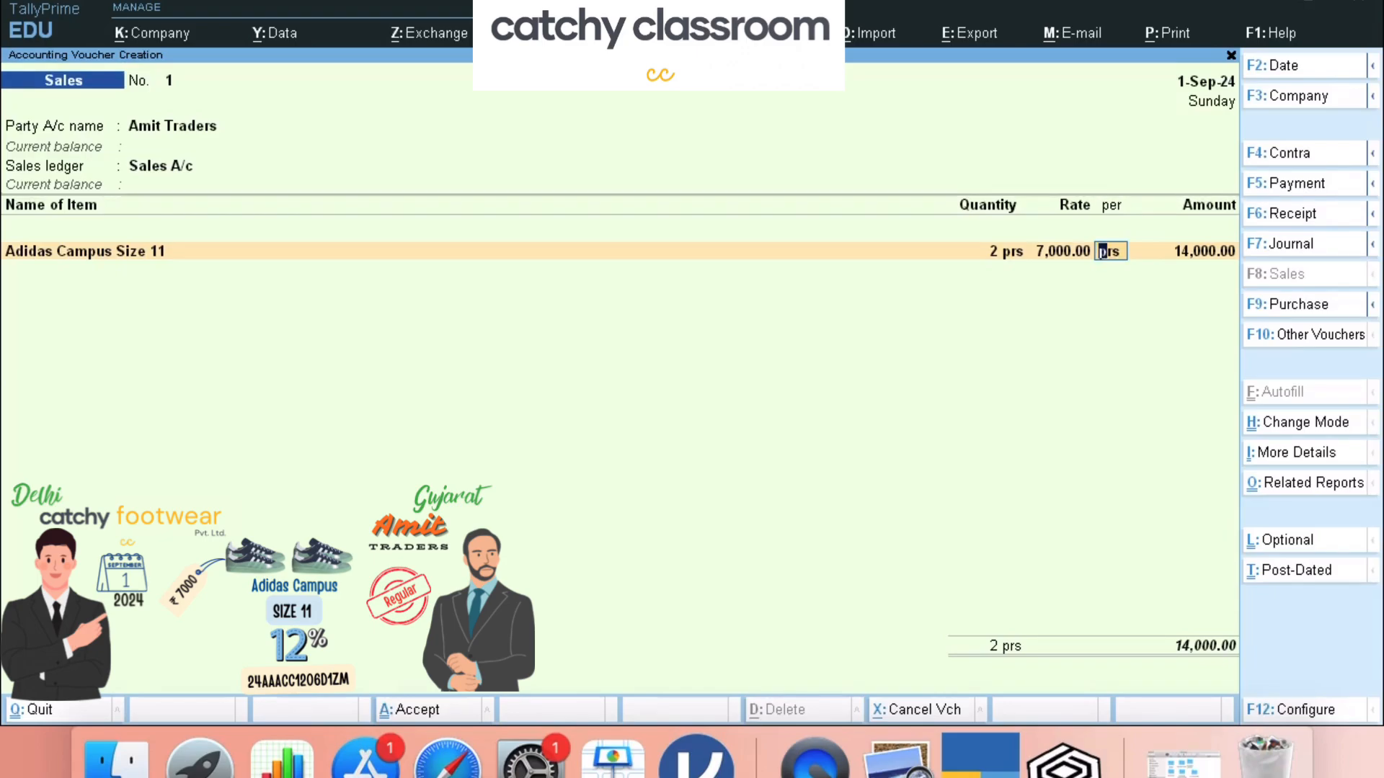
{"action": "key", "text": "Return"}
{"action": "key", "text": "Return"}
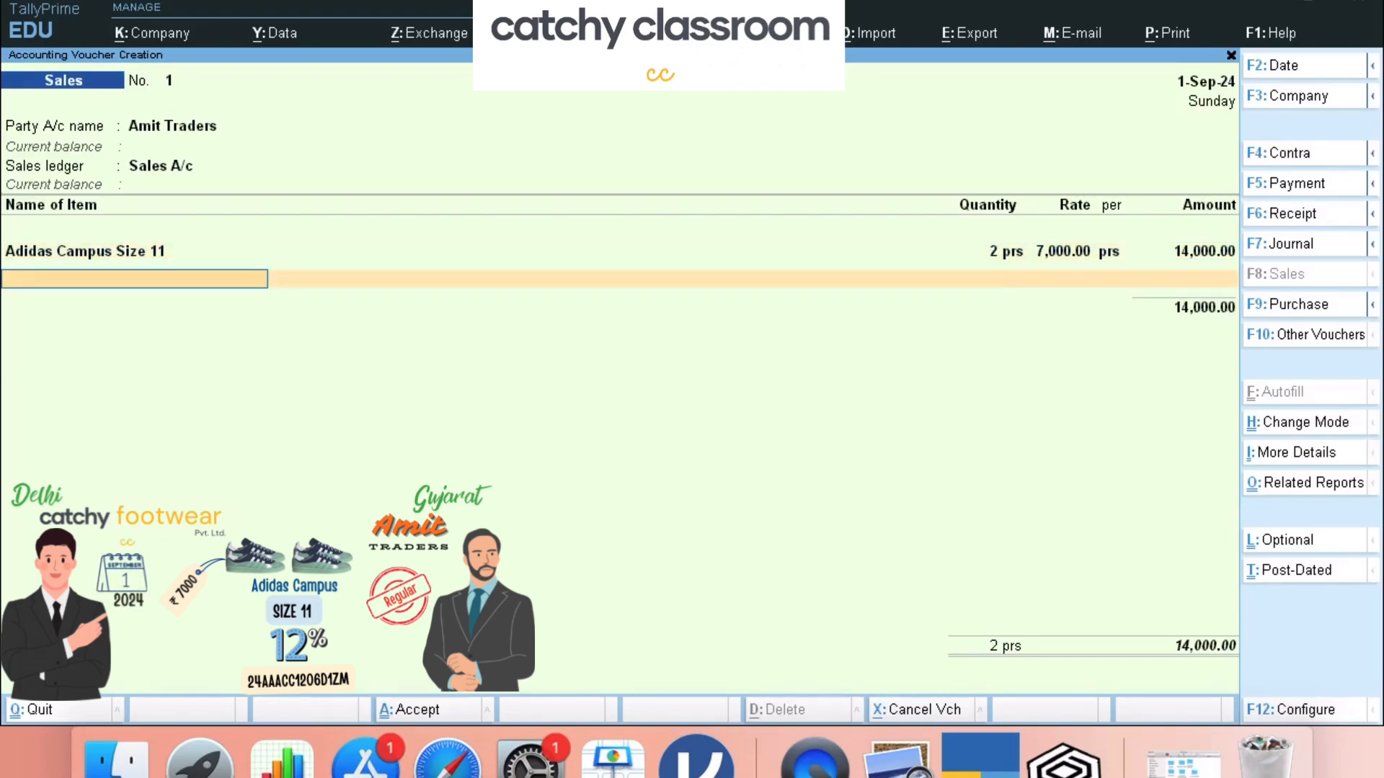
{"action": "key", "text": "Return"}
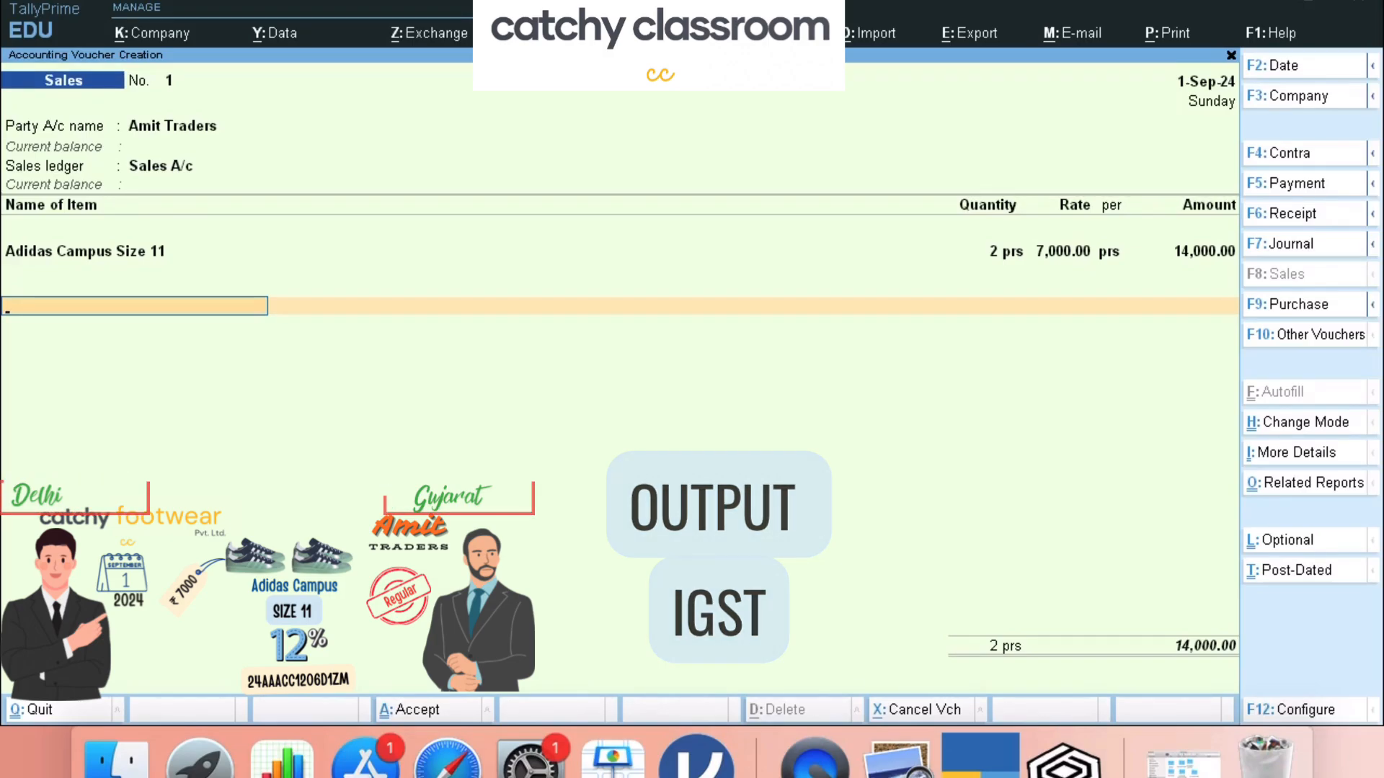
- Create a new ledger named Output IGST under Duties & Taxes
{"action": "key", "text": "space"}
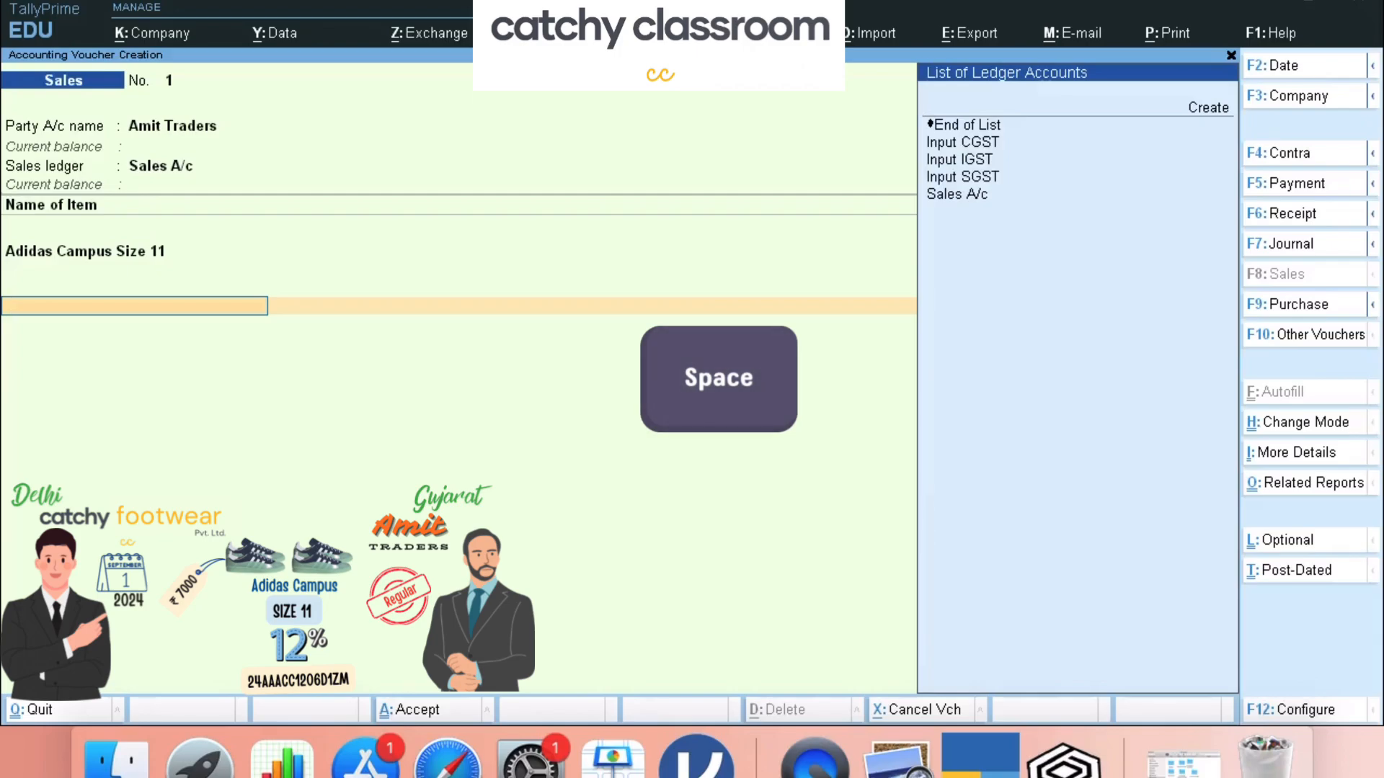
{"action": "key", "text": "Up"}
{"action": "key", "text": "Up"}
{"action": "key", "text": "Up"}
{"action": "key", "text": "Up"}
{"action": "key", "text": "Up"}
{"action": "key", "text": "Up"}
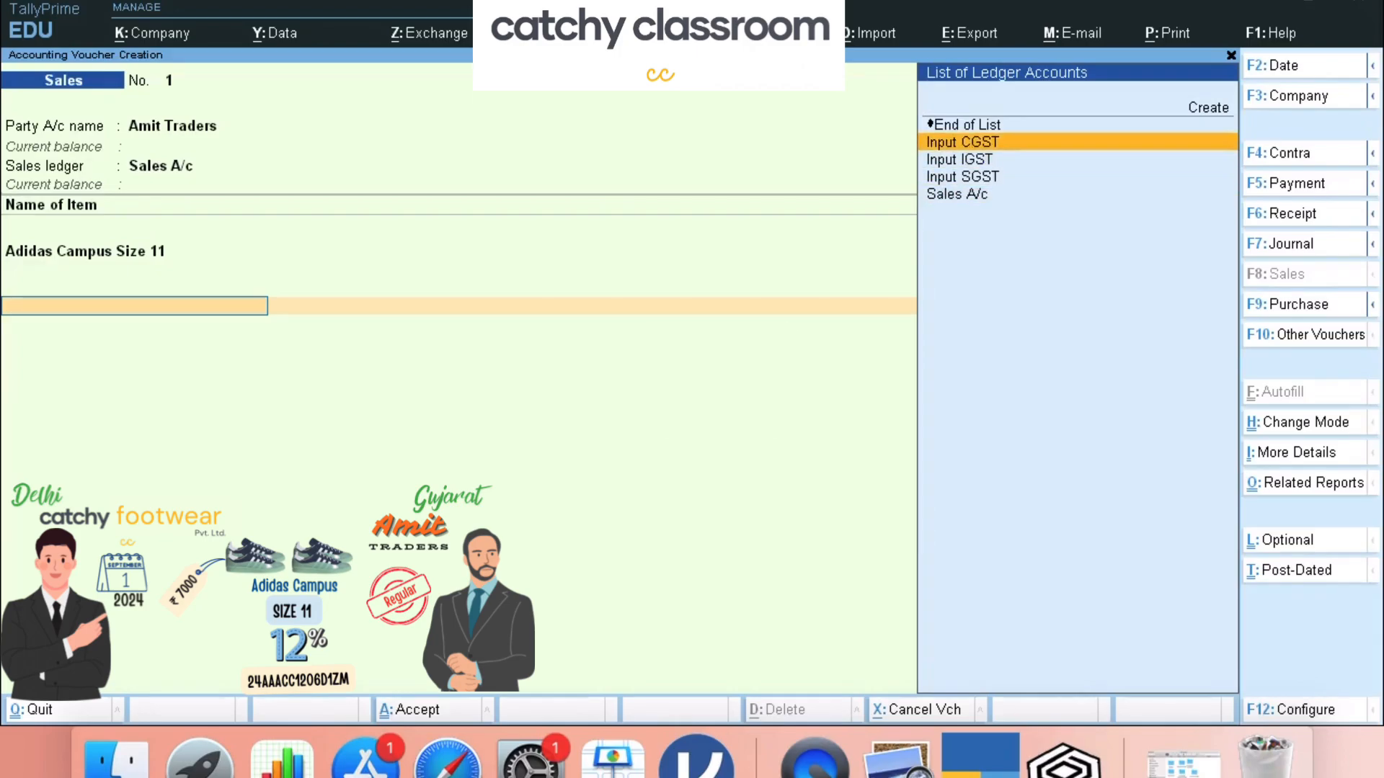
{"action": "key", "text": "Return"}
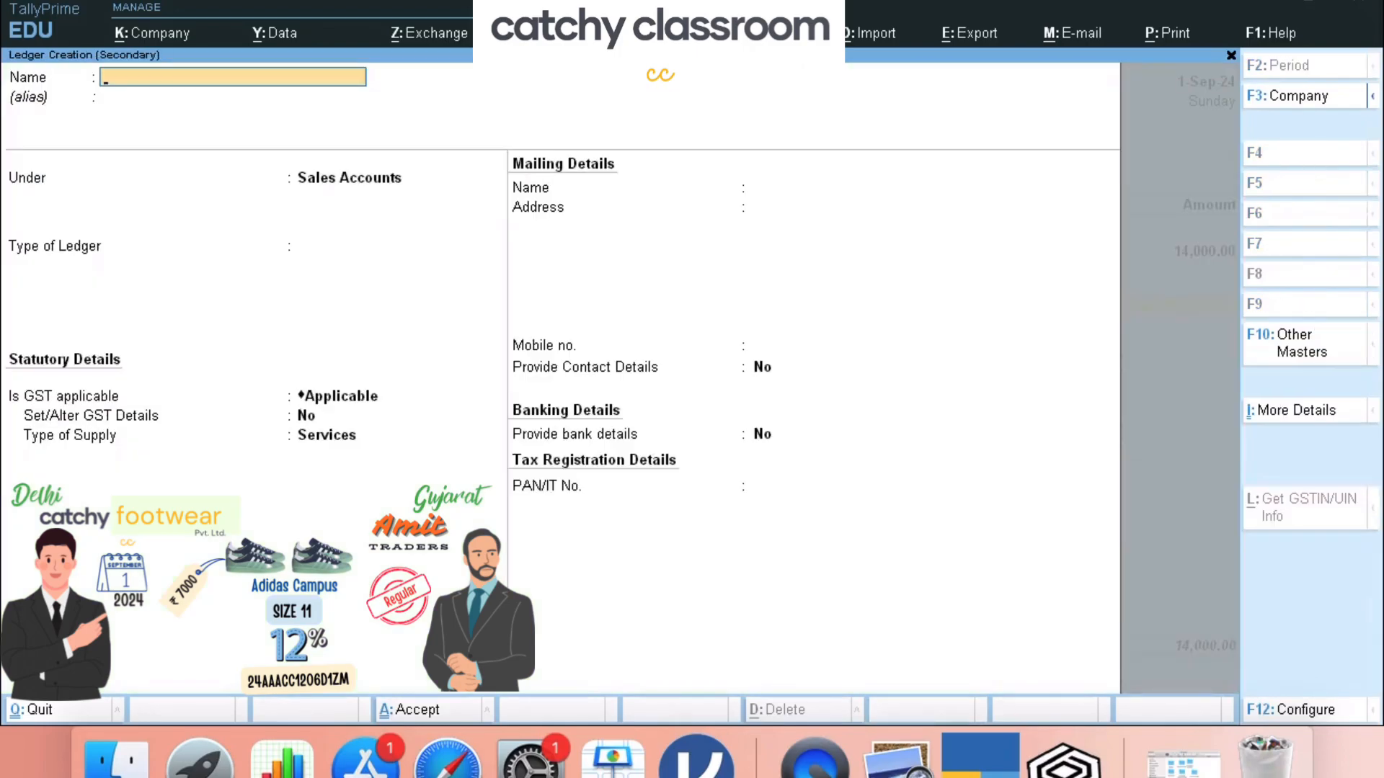
{"action": "type", "text": "Output IGST"}
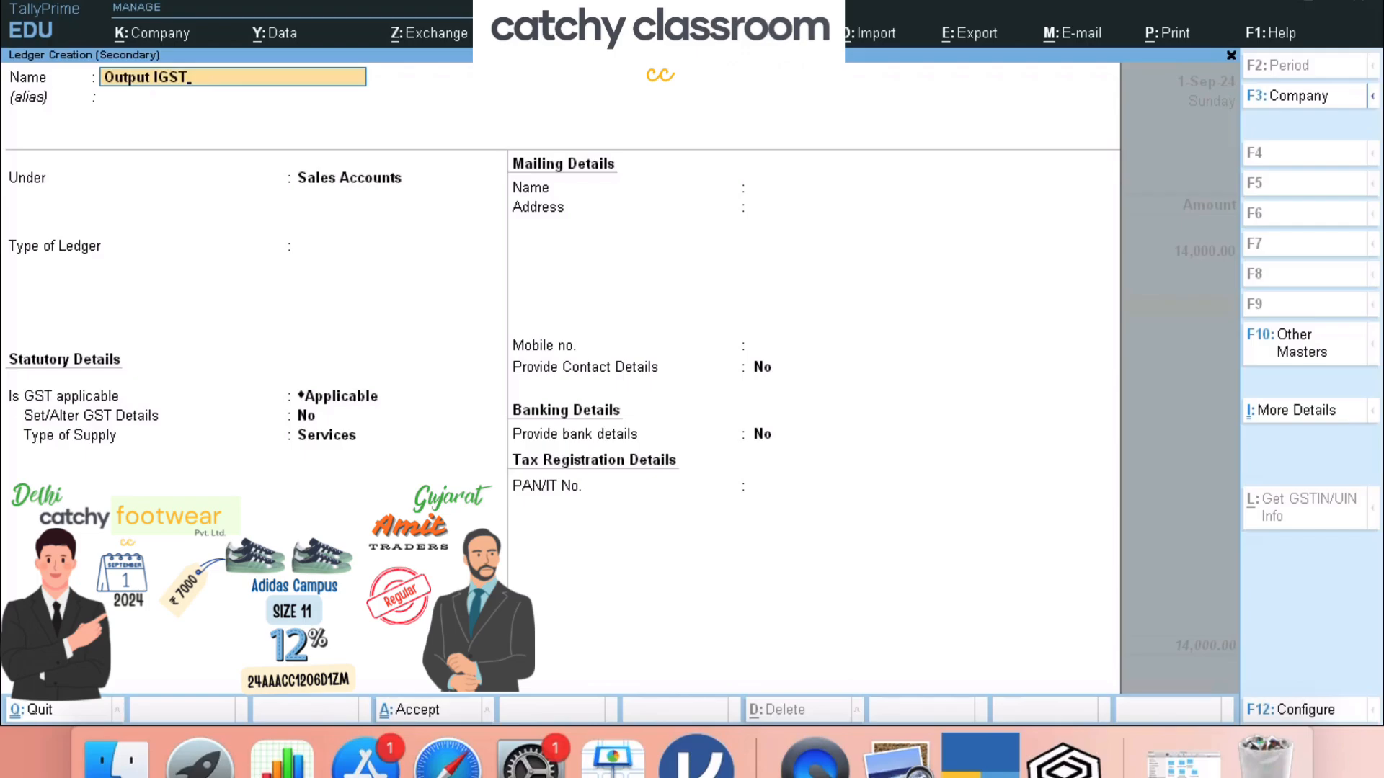
{"action": "key", "text": "Return"}
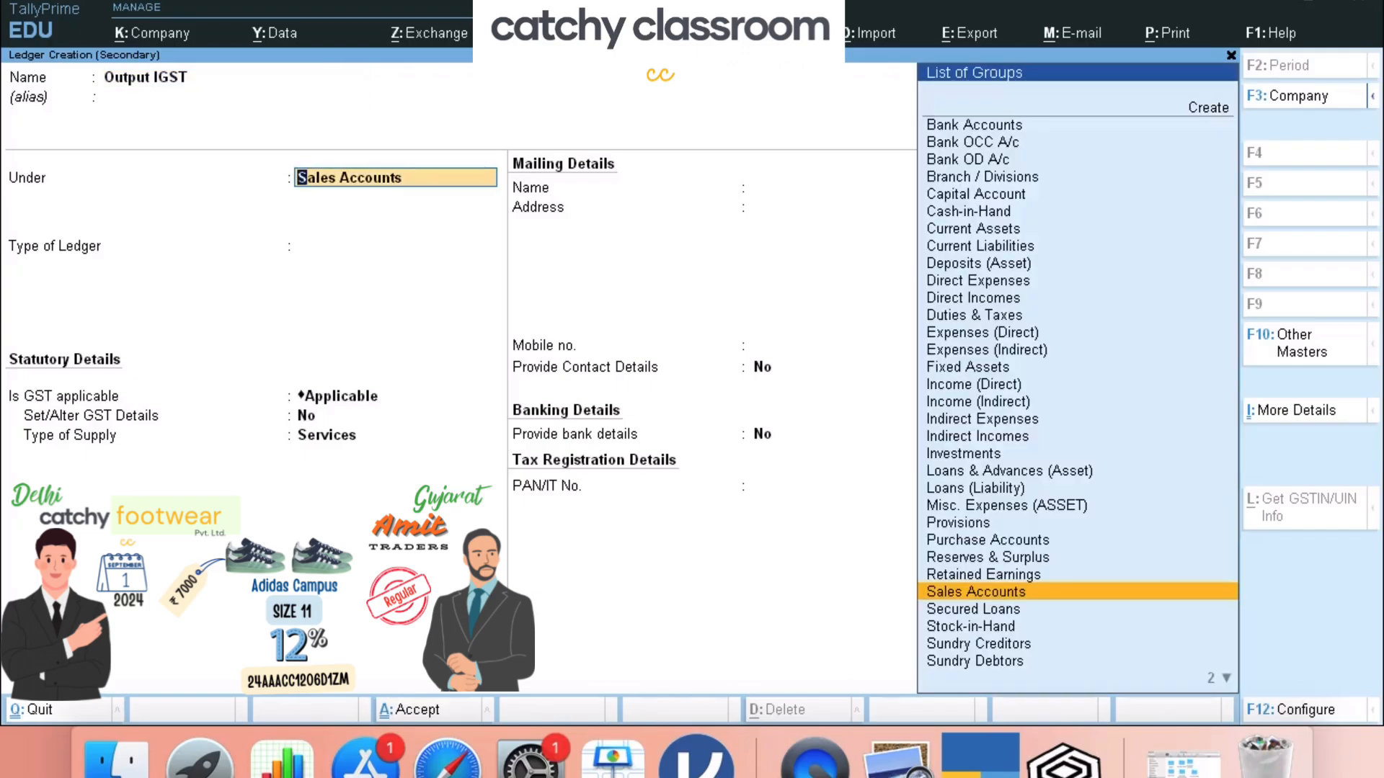
{"action": "type", "text": "Dut"}
{"action": "key", "text": "Return"}
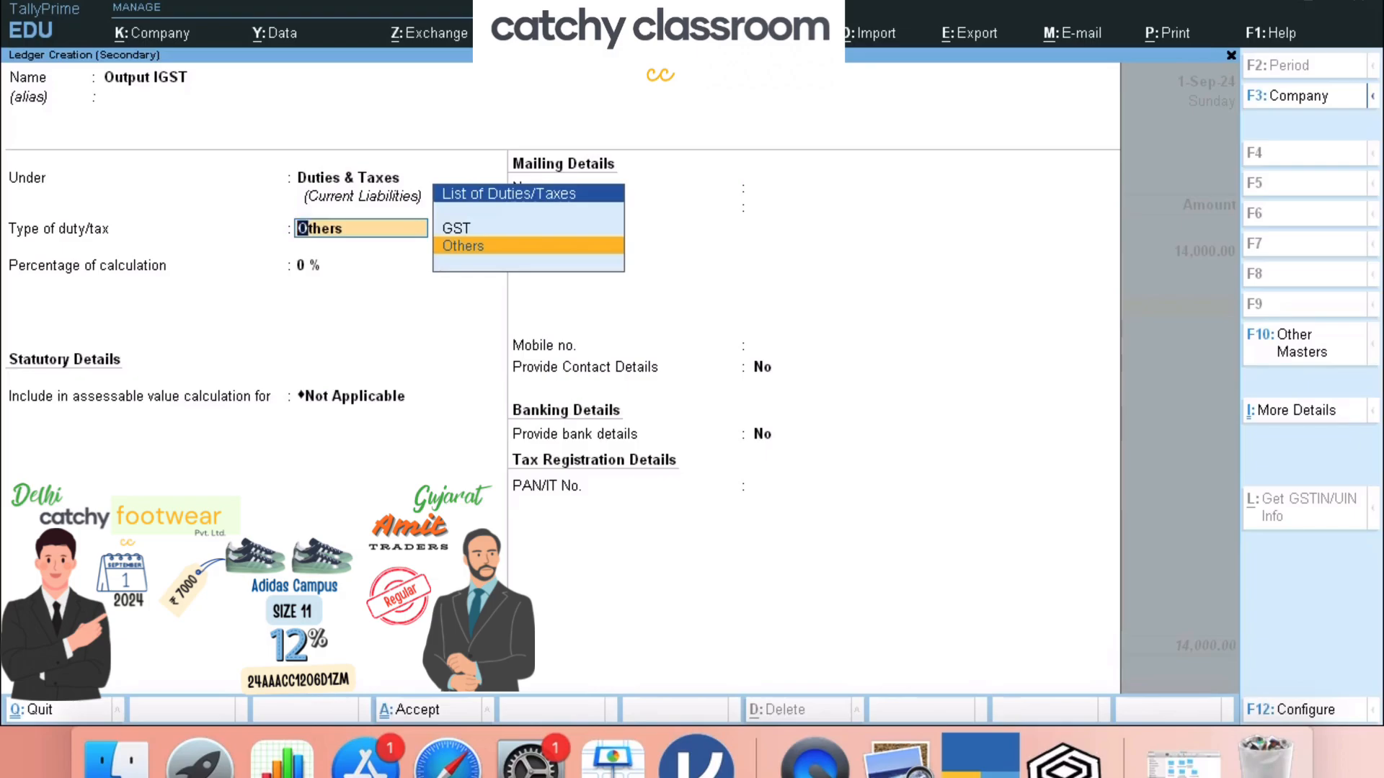
- Set Output IGST to GST, Integrated Tax at 12%, and save it
{"action": "key", "text": "Up"}
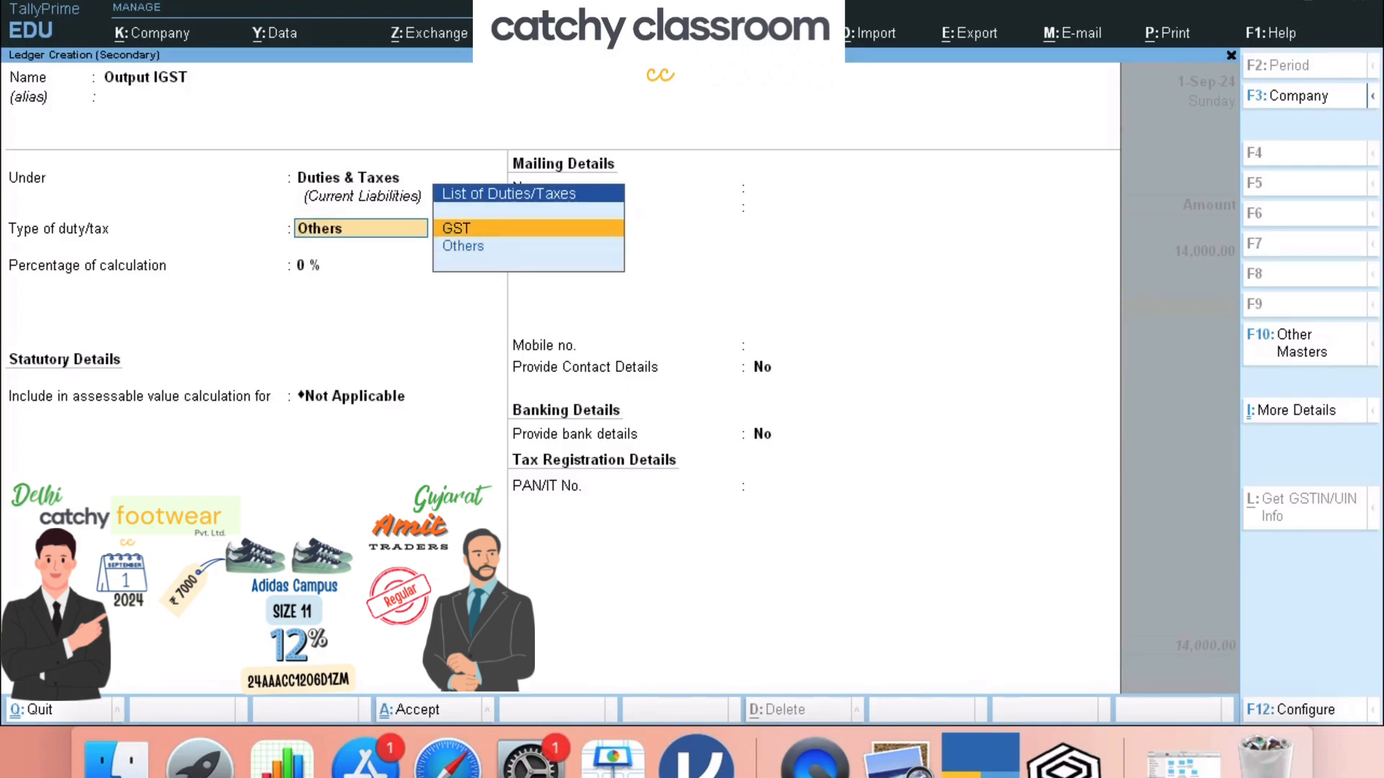
{"action": "key", "text": "Return"}
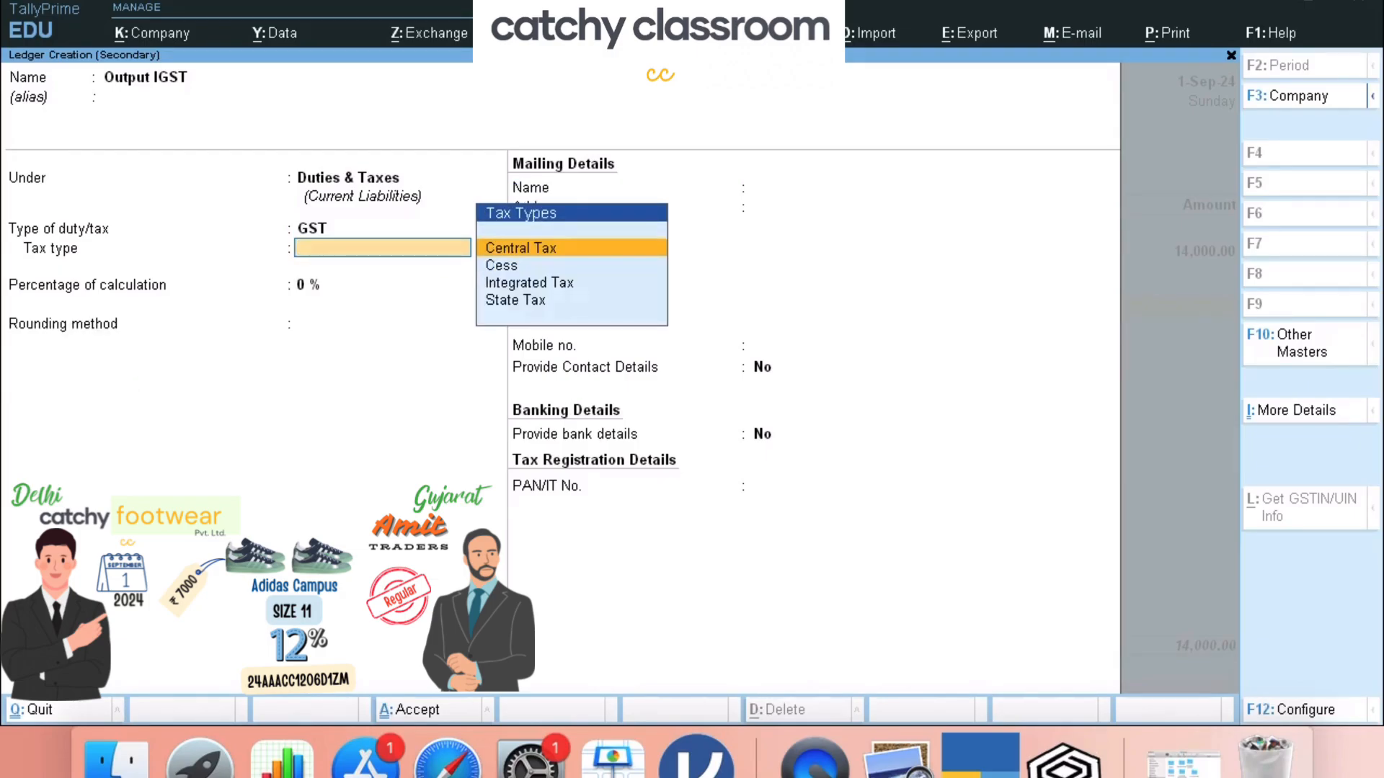
{"action": "key", "text": "Down"}
{"action": "key", "text": "Down"}
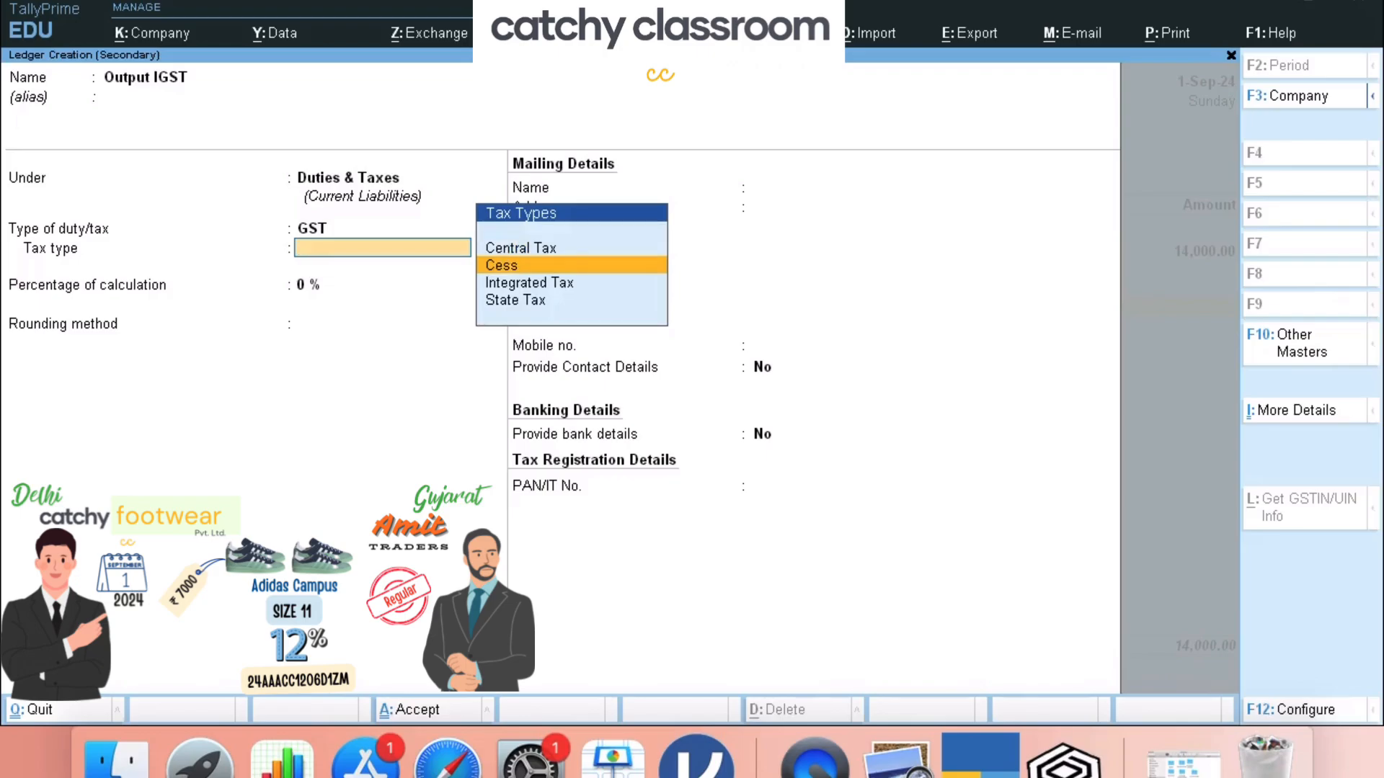
{"action": "key", "text": "Return"}
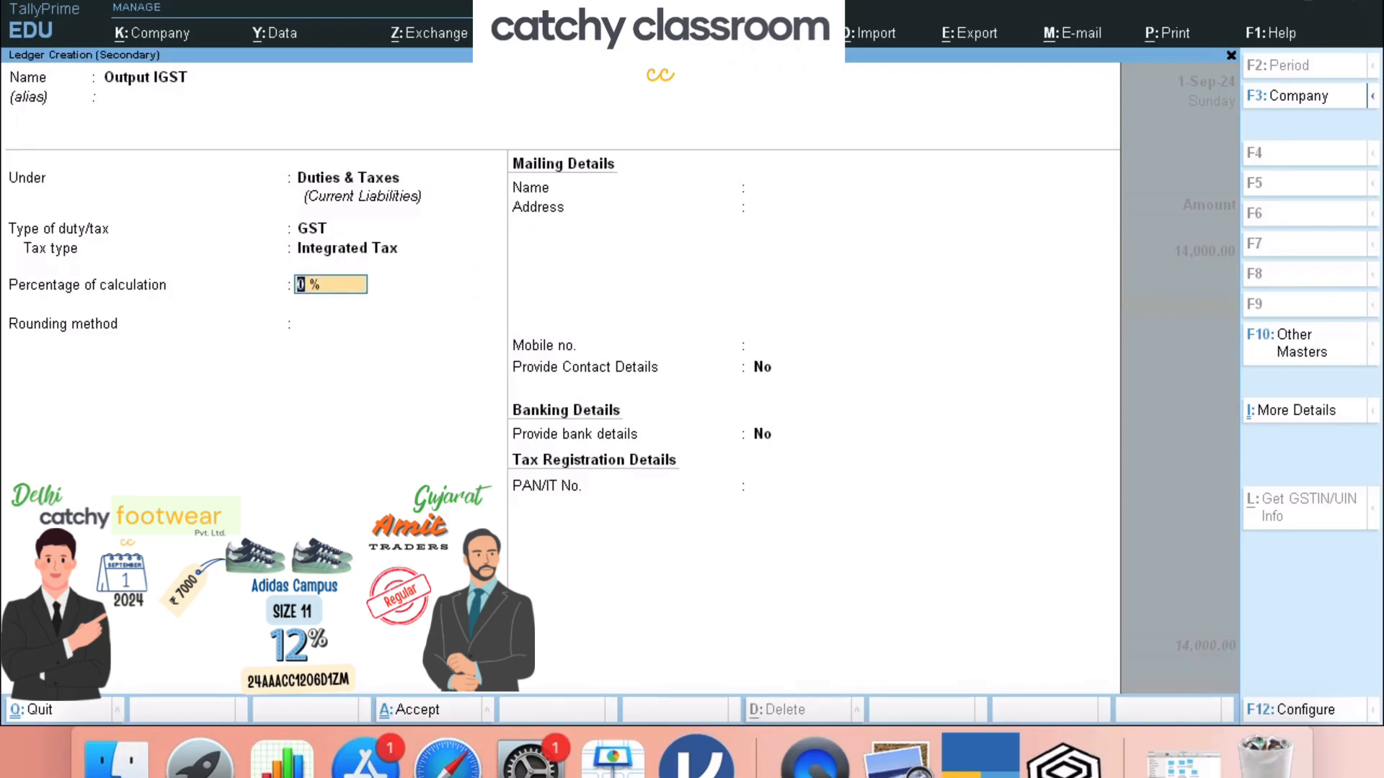
{"action": "type", "text": "12"}
{"action": "key", "text": "Return"}
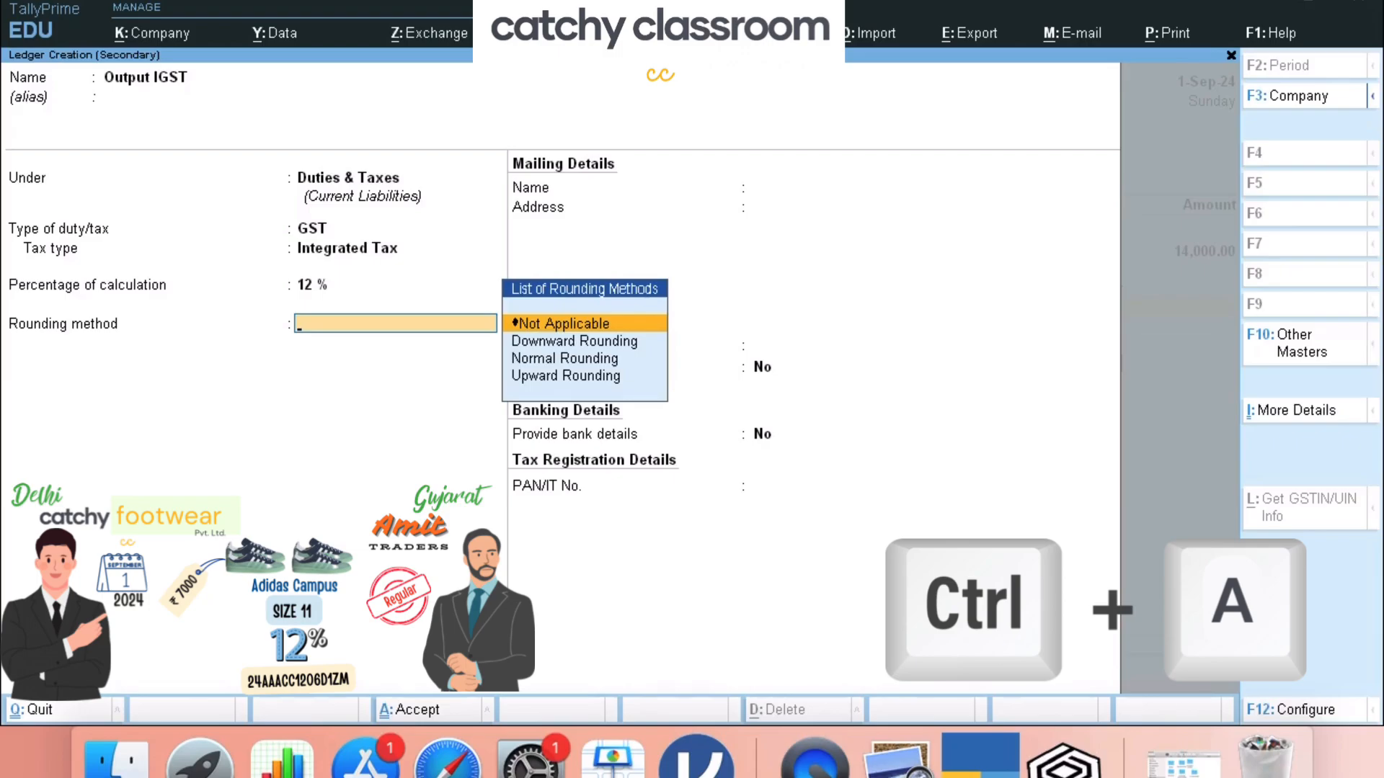
{"action": "key", "text": "ctrl+a"}
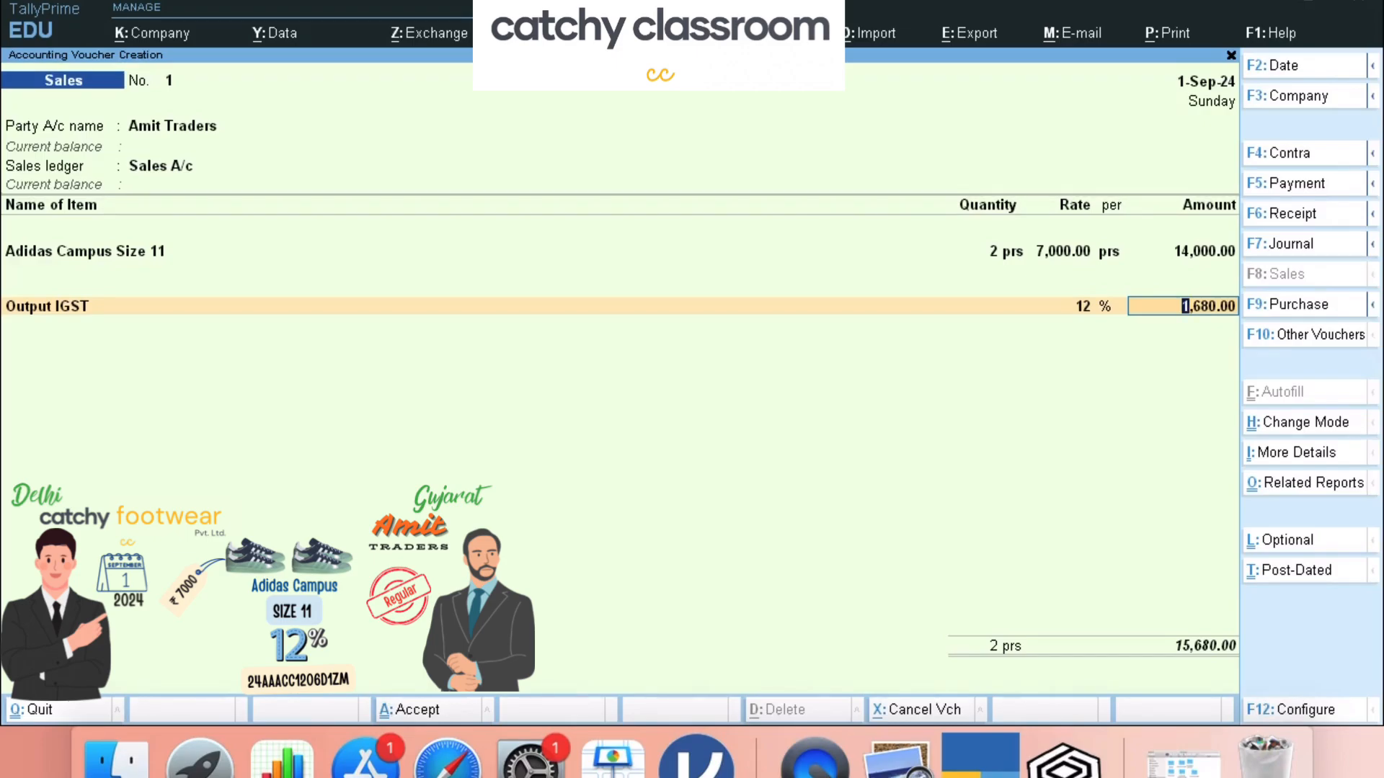
- Accept IGST 1,680.00, use New Ref, narrate 'being shoes sold to amit traders on credit', and save
{"action": "key", "text": "Return"}
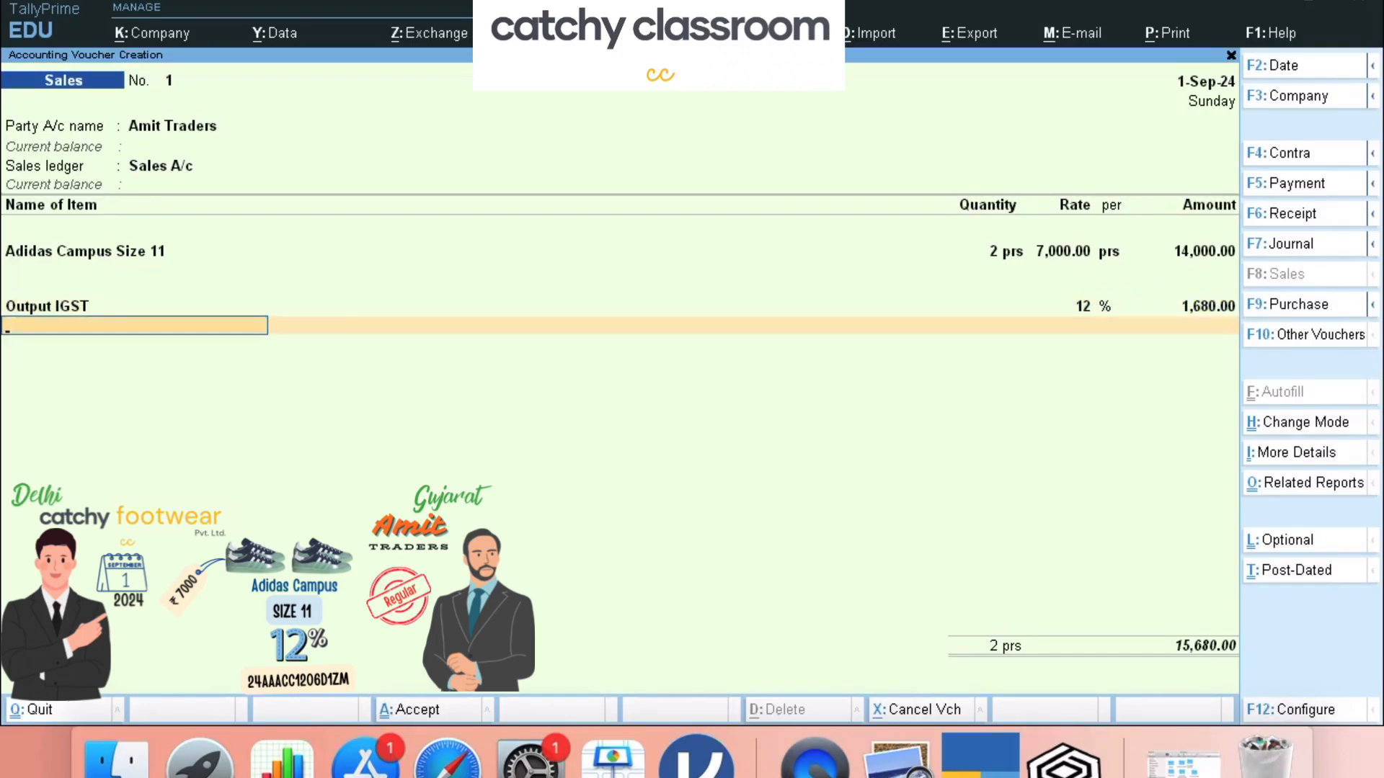
{"action": "key", "text": "Return"}
{"action": "key", "text": "Return"}
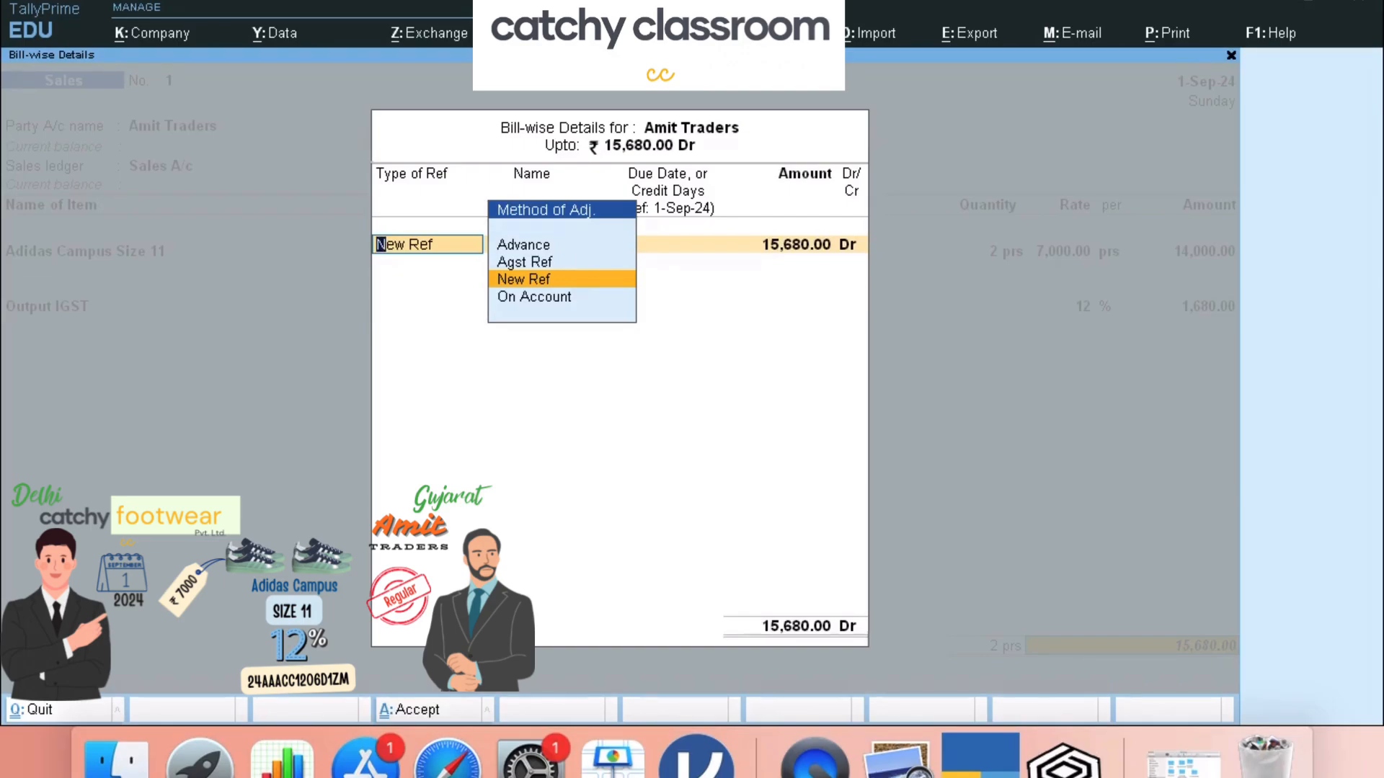
{"action": "key", "text": "Return"}
{"action": "key", "text": "Return"}
{"action": "key", "text": "Return"}
{"action": "key", "text": "BackSpace"}
{"action": "key", "text": "BackSpace"}
{"action": "key", "text": "BackSpace"}
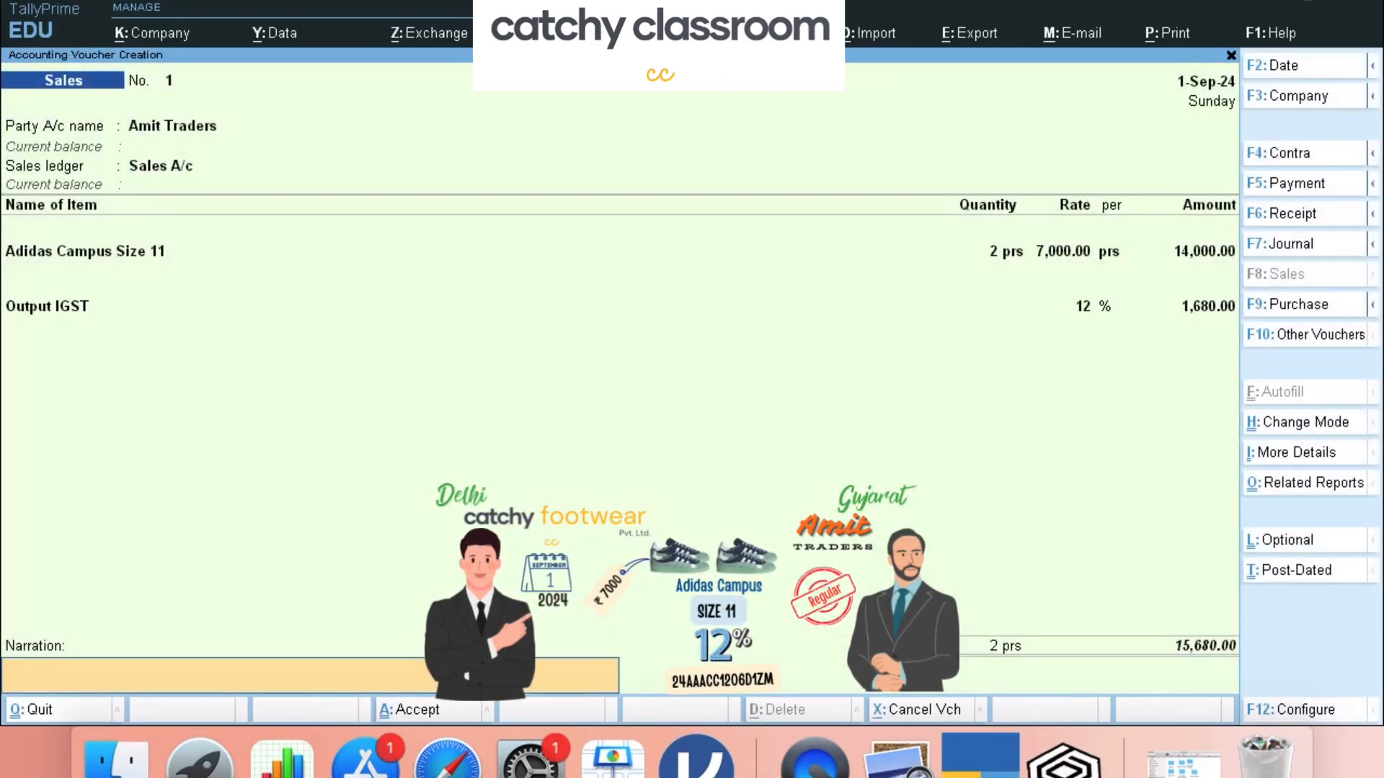
{"action": "type", "text": "being shoes sold to am"}
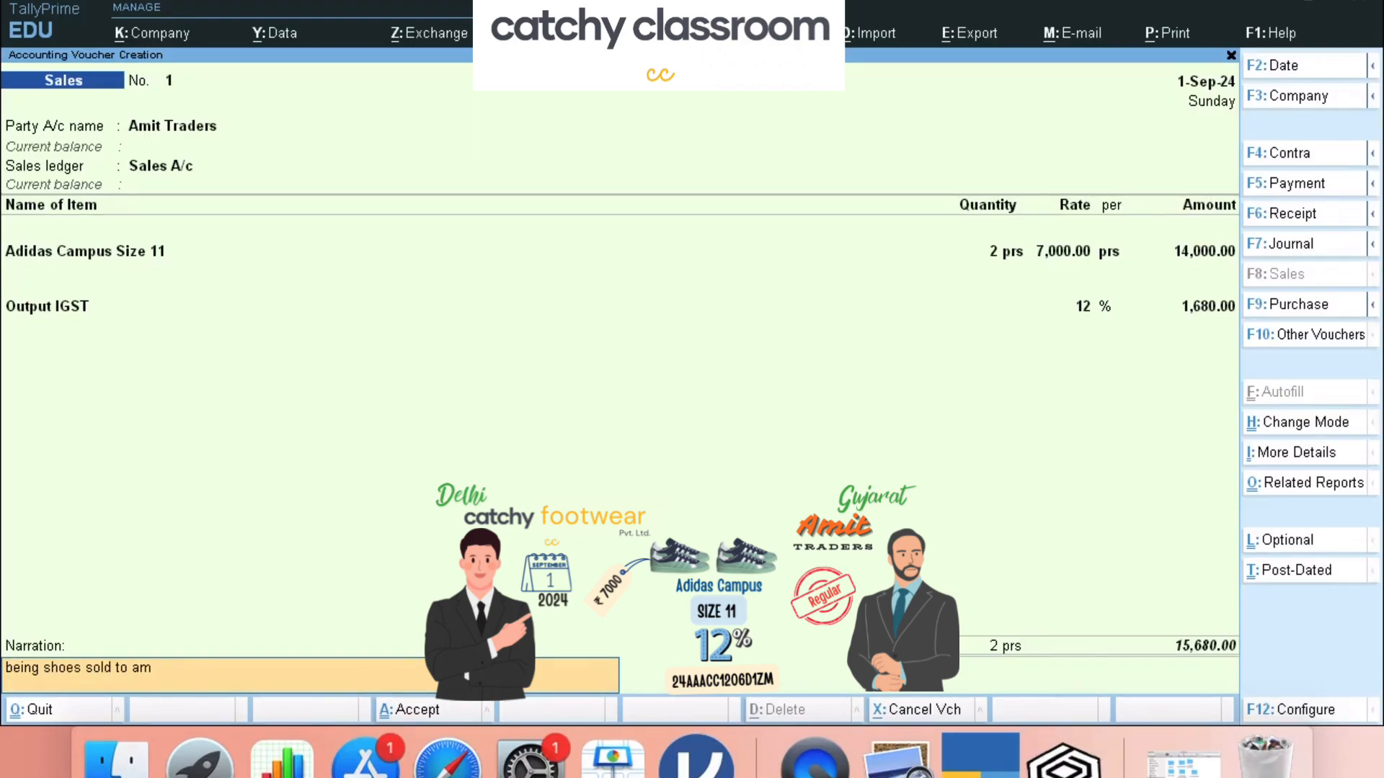
{"action": "type", "text": "it traders on credit"}
{"action": "key", "text": "Return"}
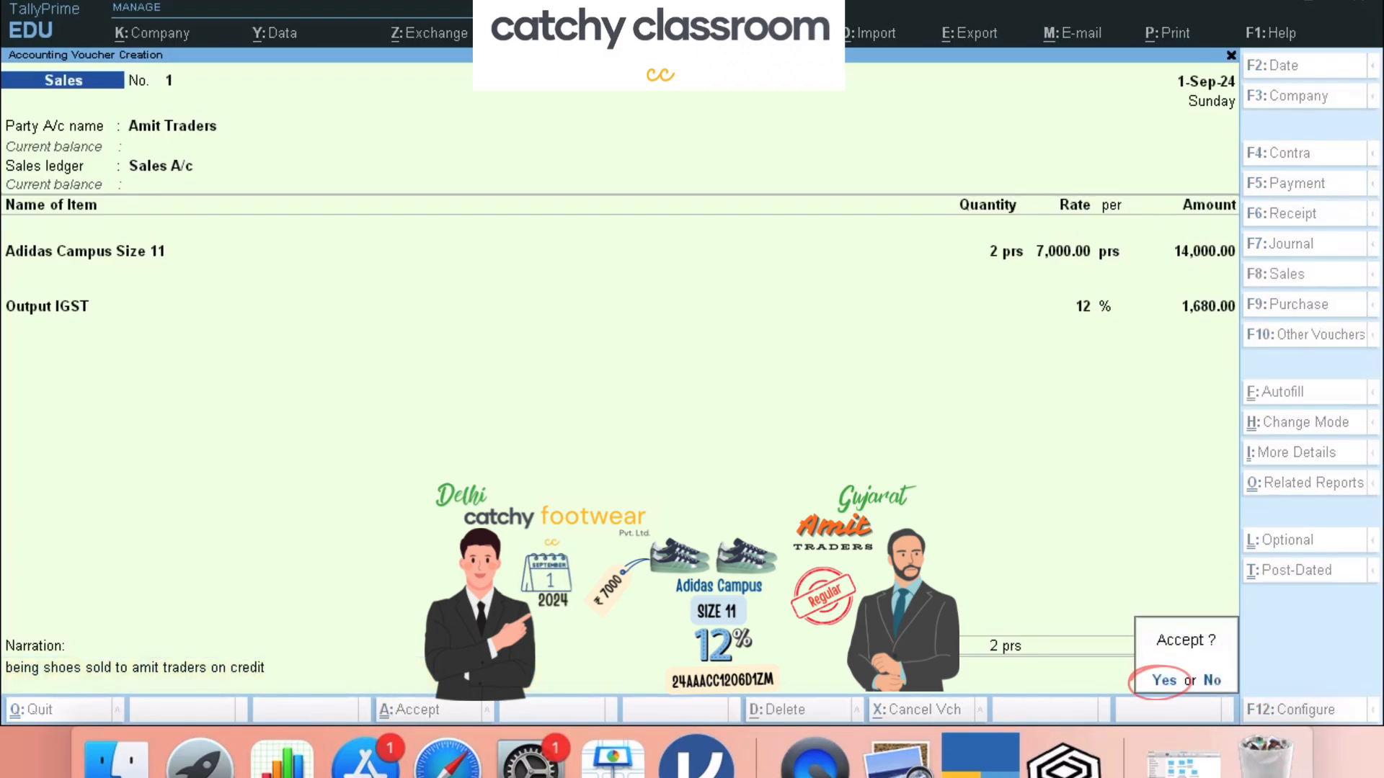
{"action": "key", "text": "Return"}
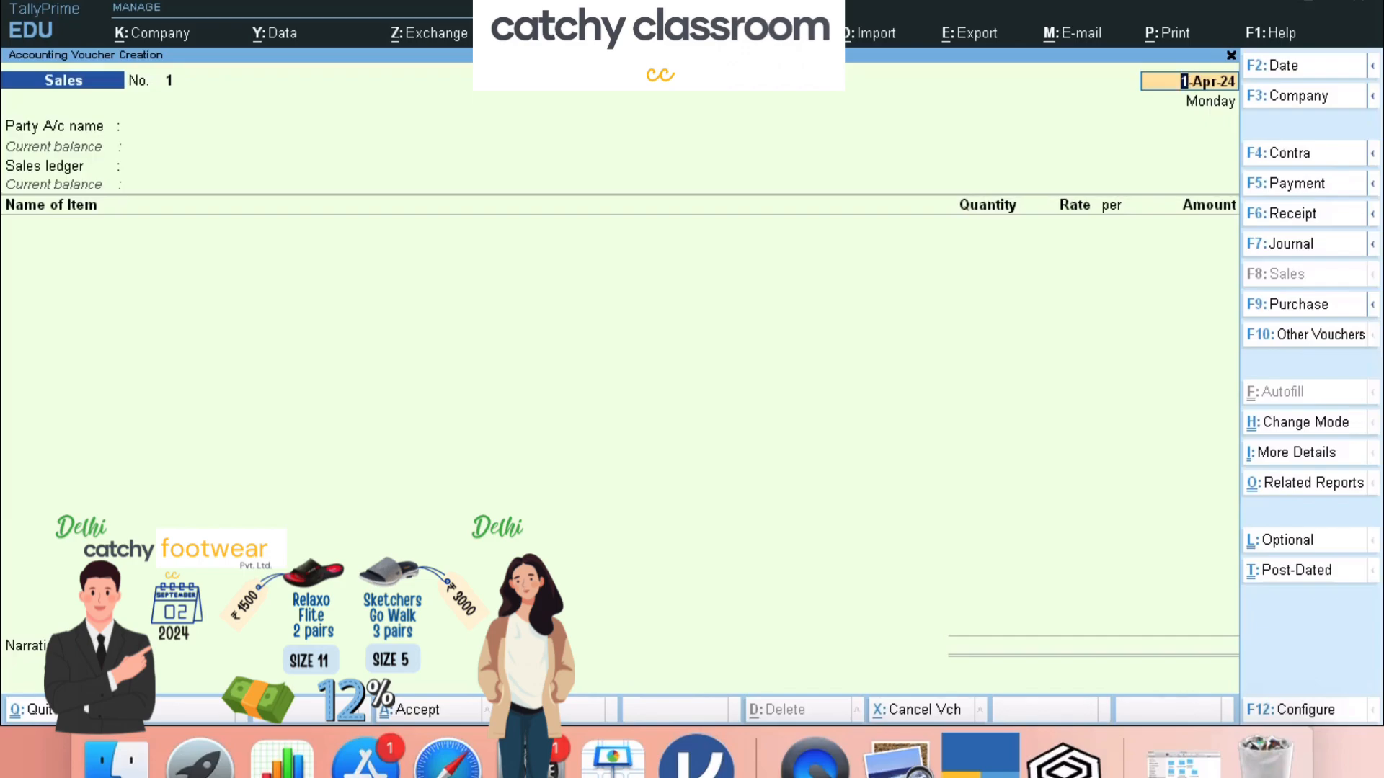
- Date sales voucher No. 2 as 2-Sep-24 and choose Cash as the party account
{"action": "type", "text": "2sept2024"}
{"action": "key", "text": "Return"}
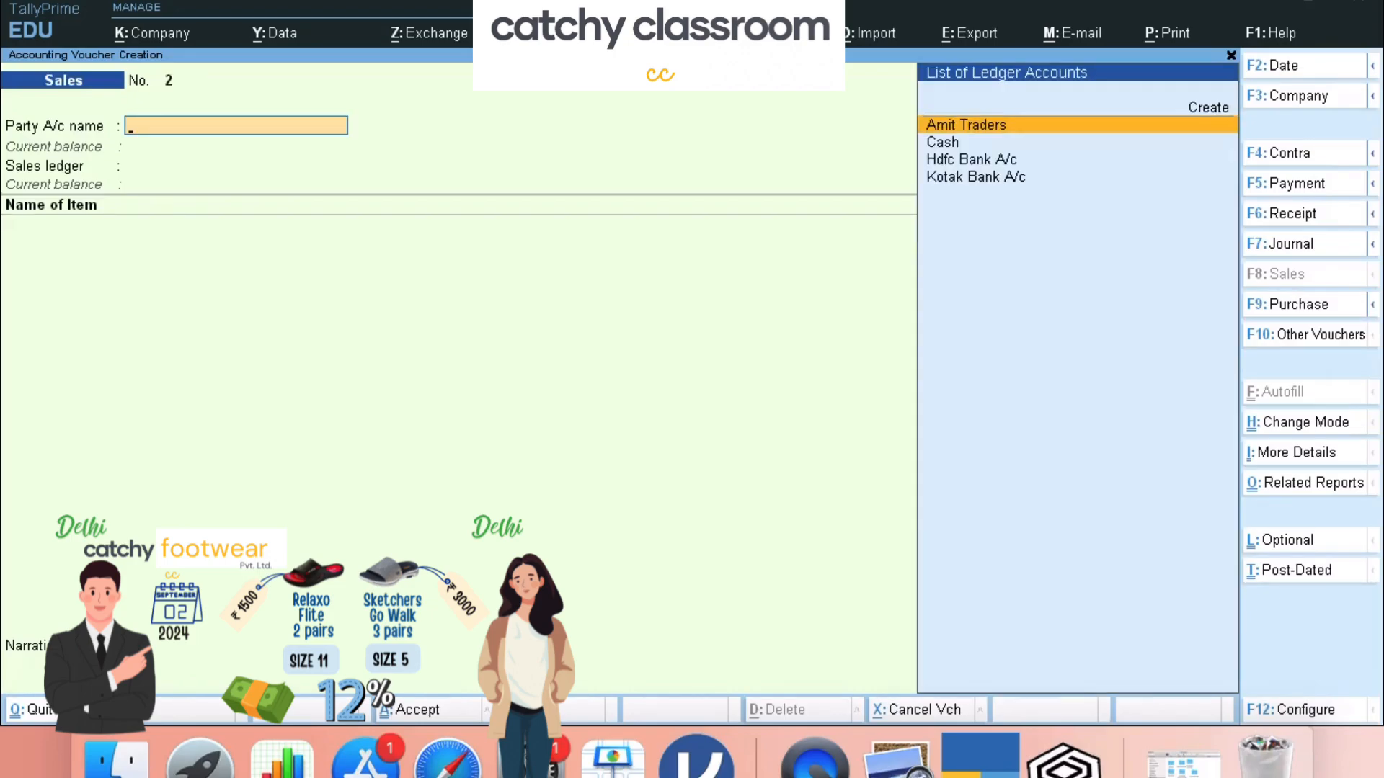
{"action": "key", "text": "Down"}
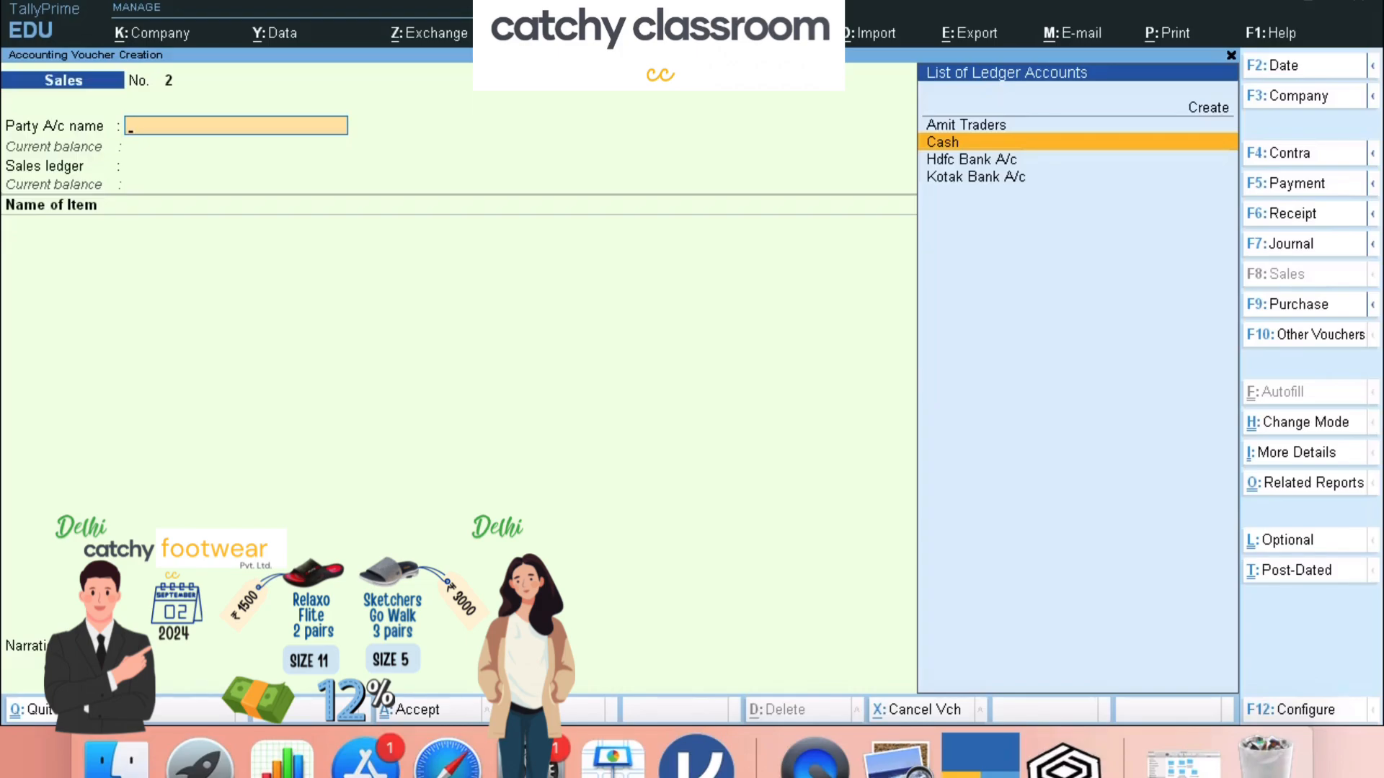
{"action": "key", "text": "Return"}
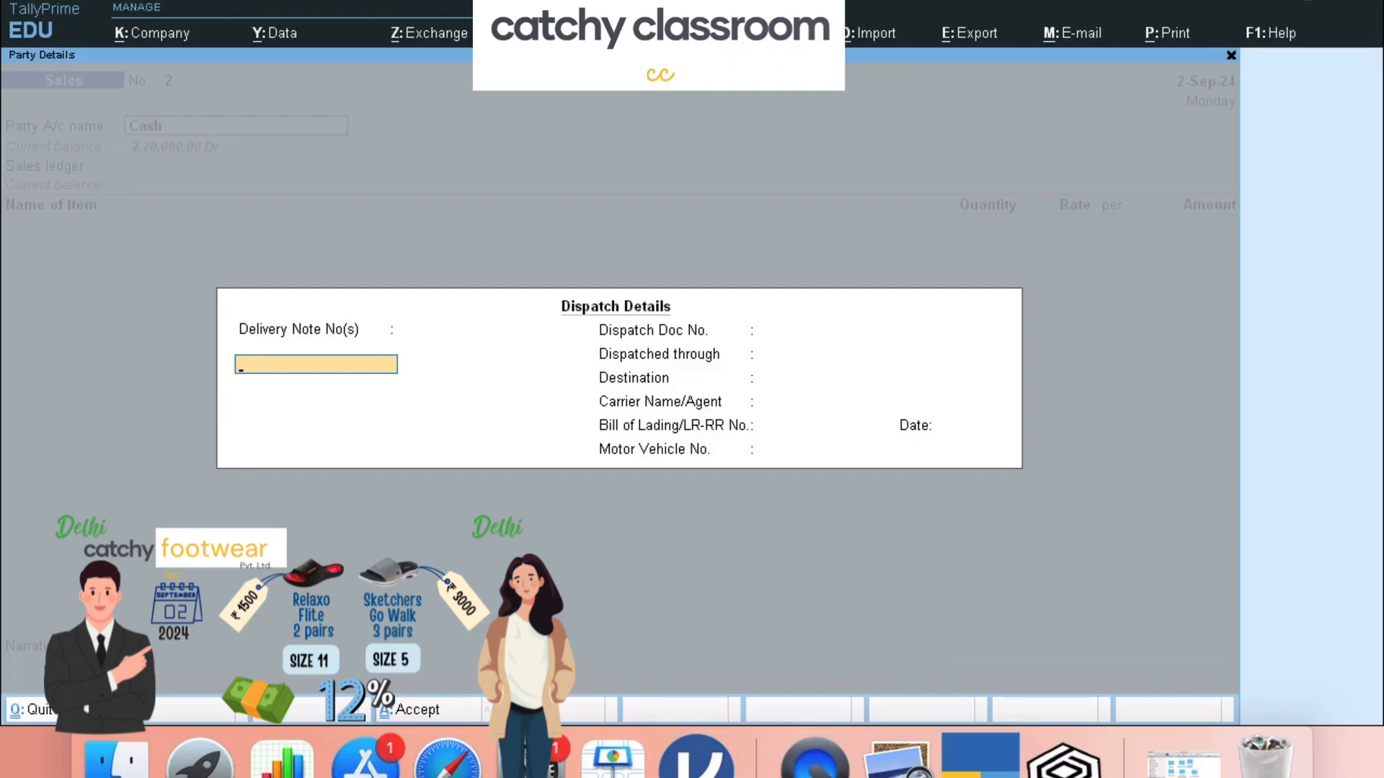
- Skip the empty dispatch details and keep Cash as buyer: Delhi state, Consumer registration, Delhi place of supply
{"action": "key", "text": "Return"}
{"action": "key", "text": "Return"}
{"action": "key", "text": "Return"}
{"action": "key", "text": "Return"}
{"action": "key", "text": "Return"}
{"action": "key", "text": "Return"}
{"action": "key", "text": "Return"}
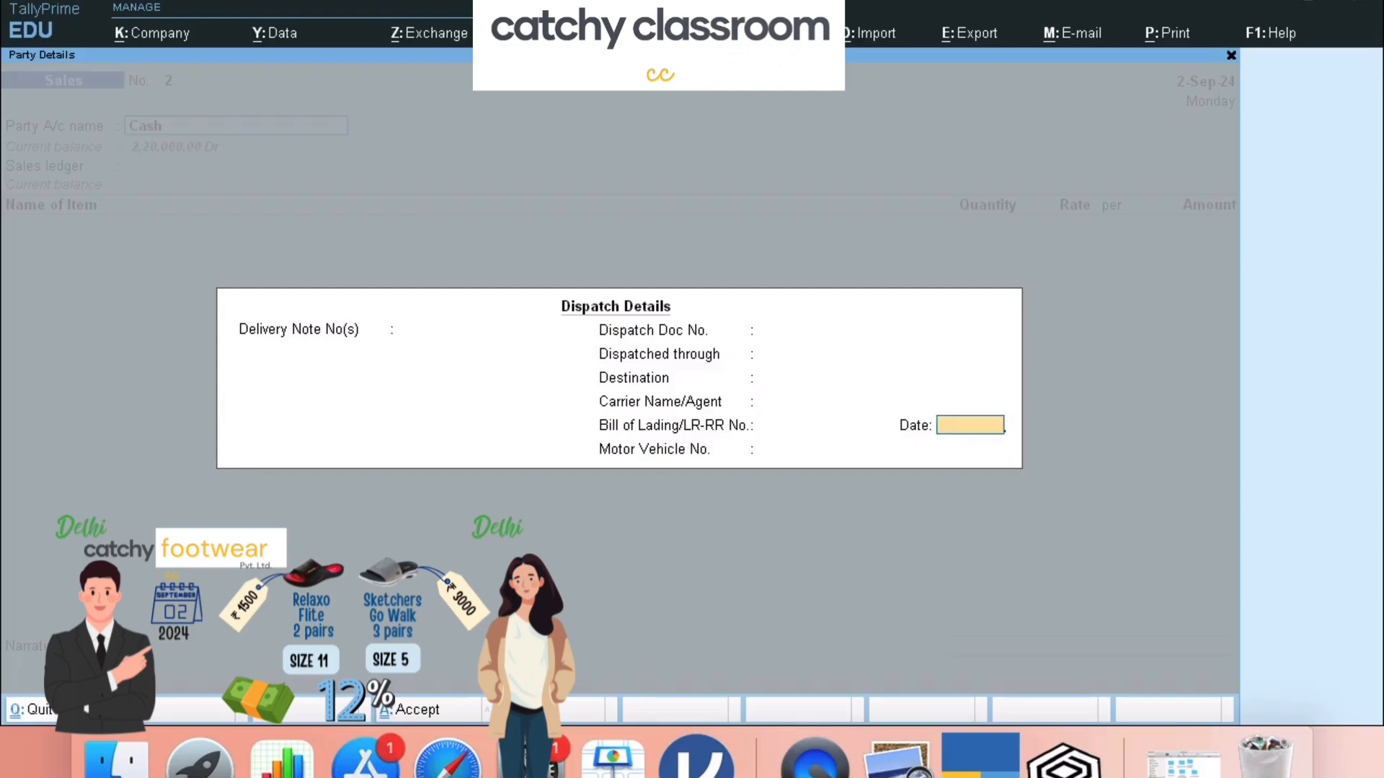
{"action": "key", "text": "Return"}
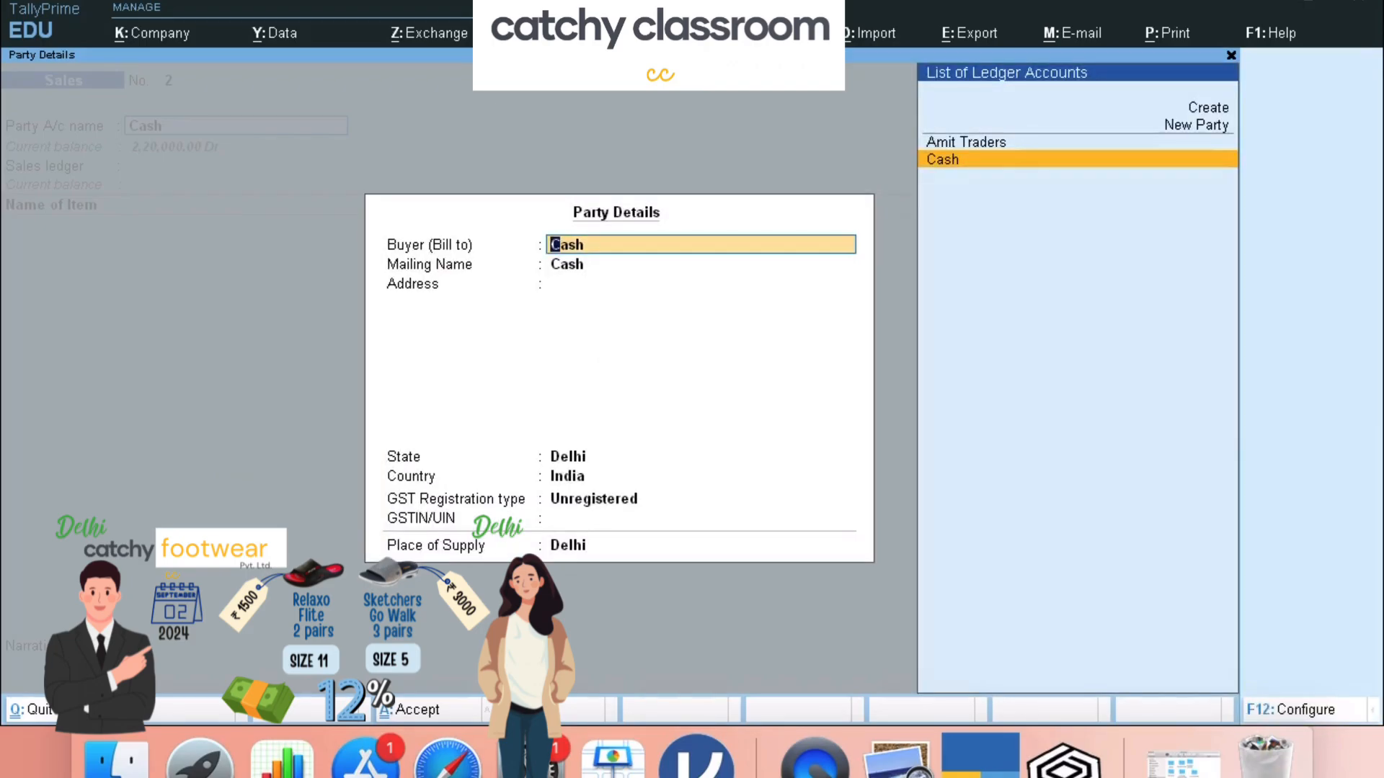
{"action": "key", "text": "Return"}
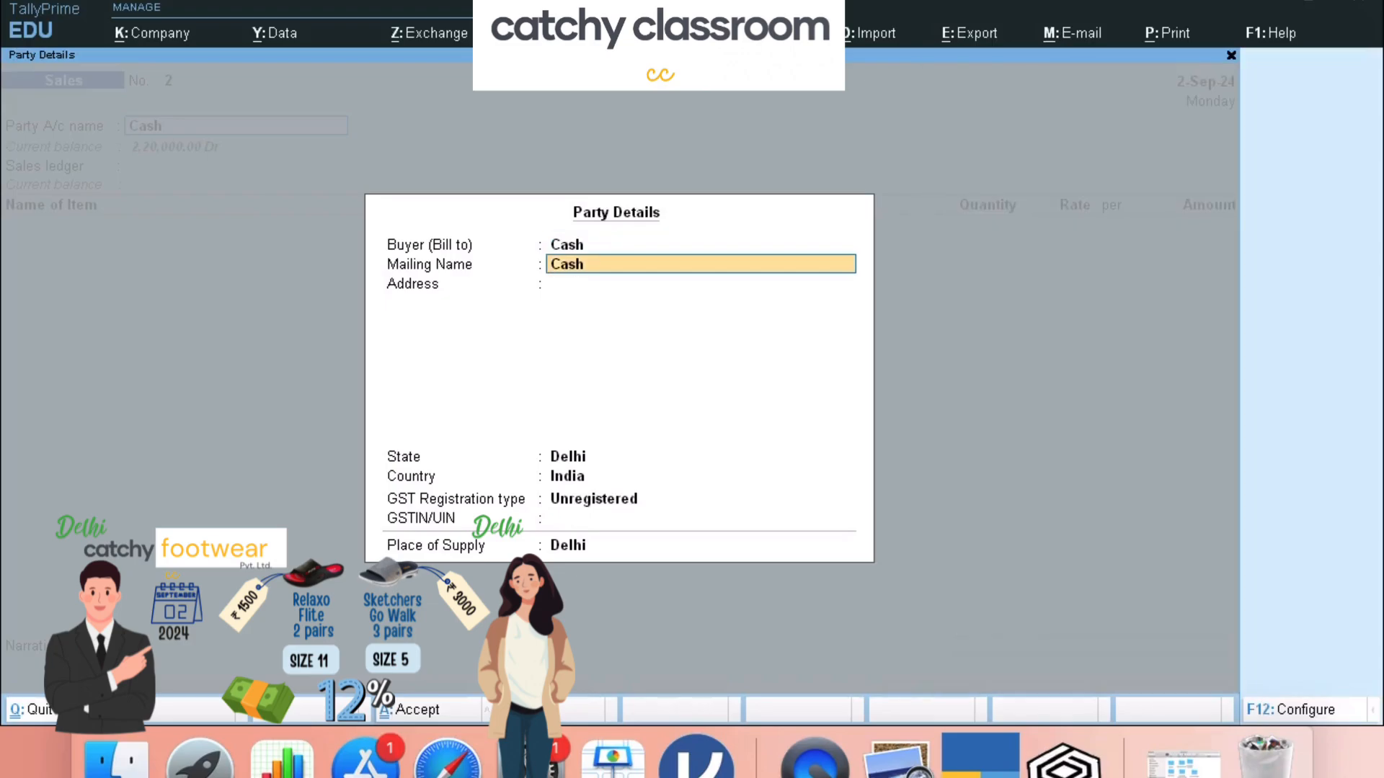
{"action": "key", "text": "Return"}
{"action": "key", "text": "Return"}
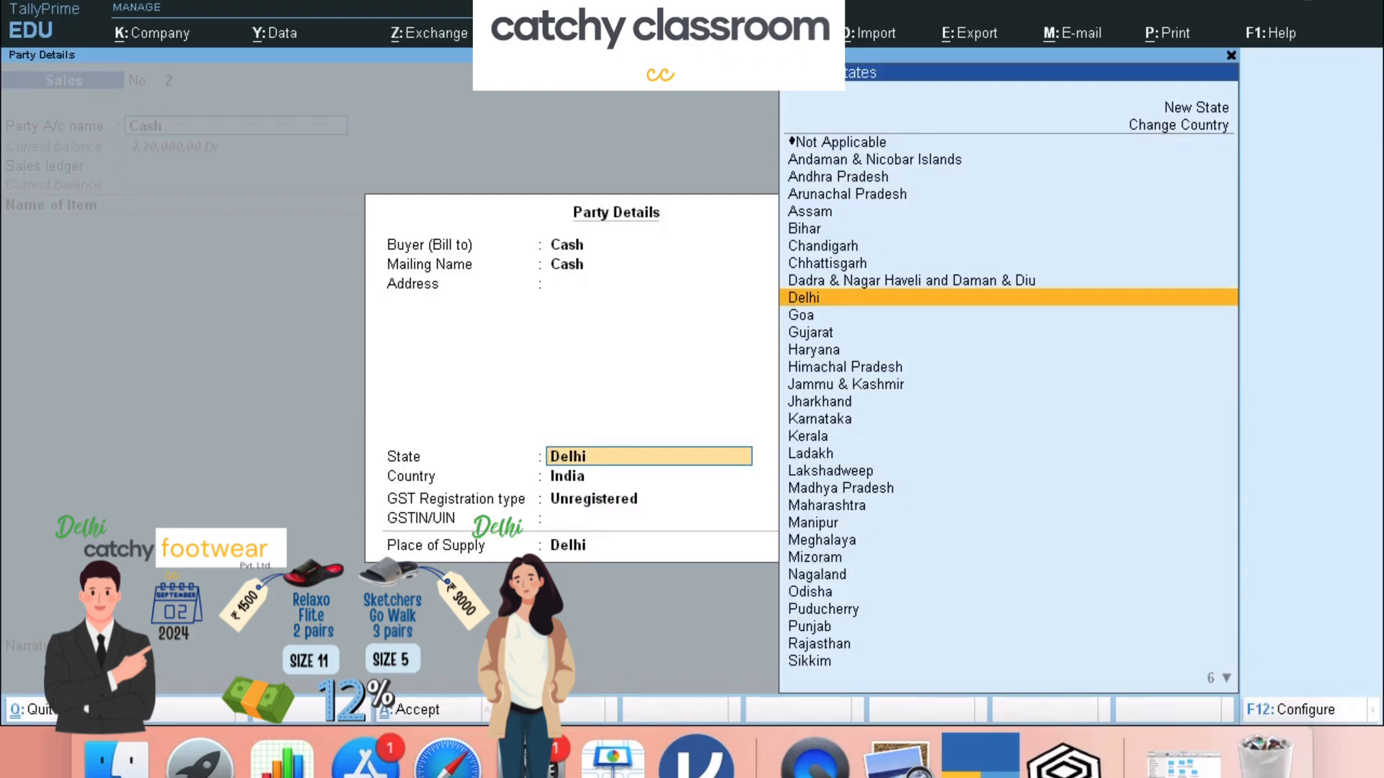
{"action": "key", "text": "Return"}
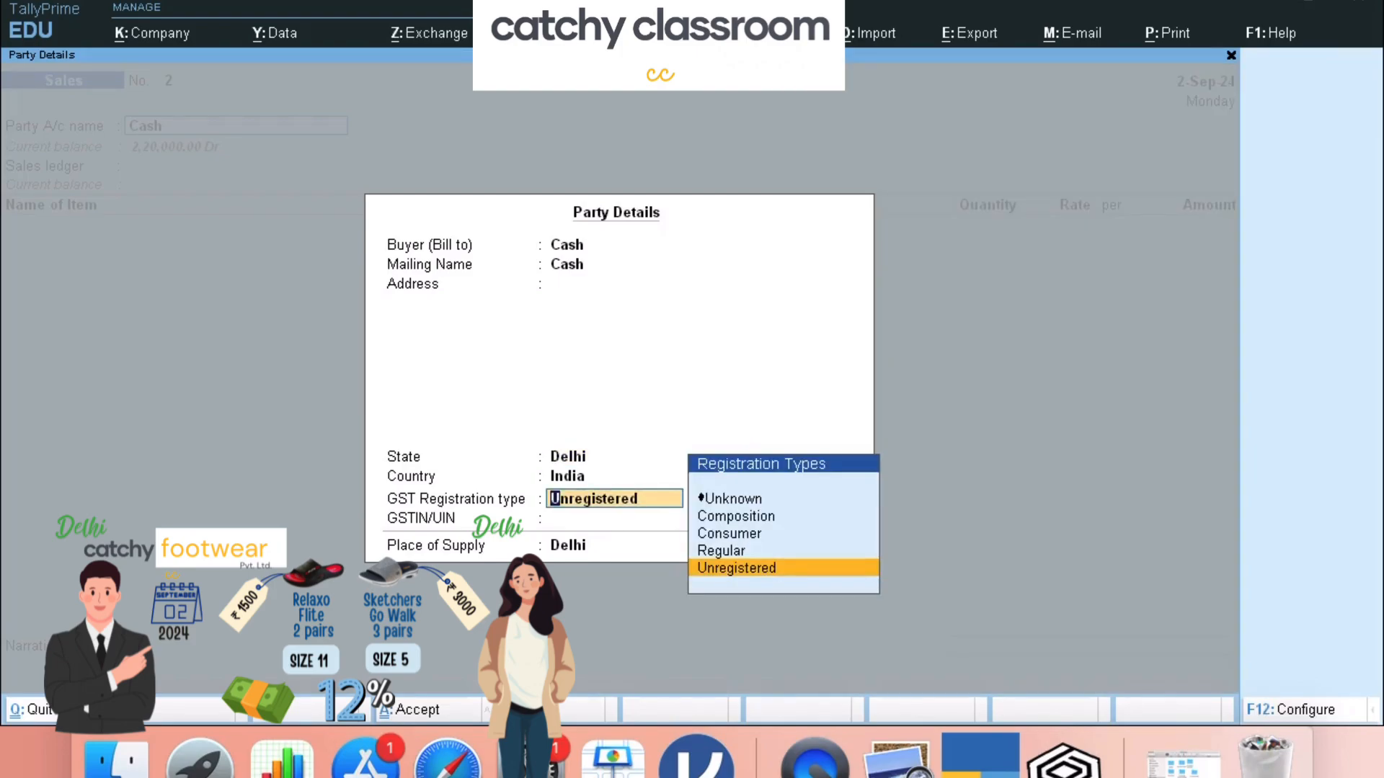
{"action": "key", "text": "Up"}
{"action": "key", "text": "Up"}
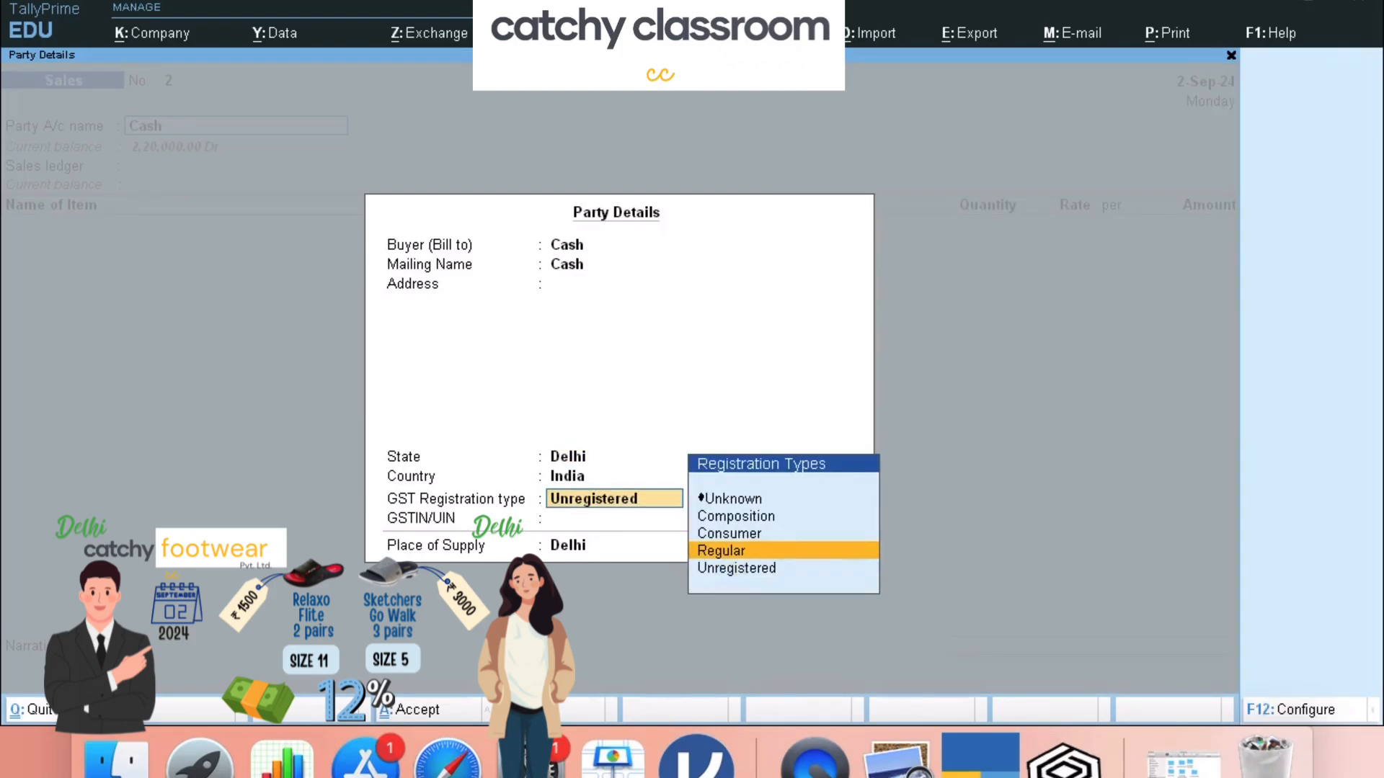
{"action": "key", "text": "Return"}
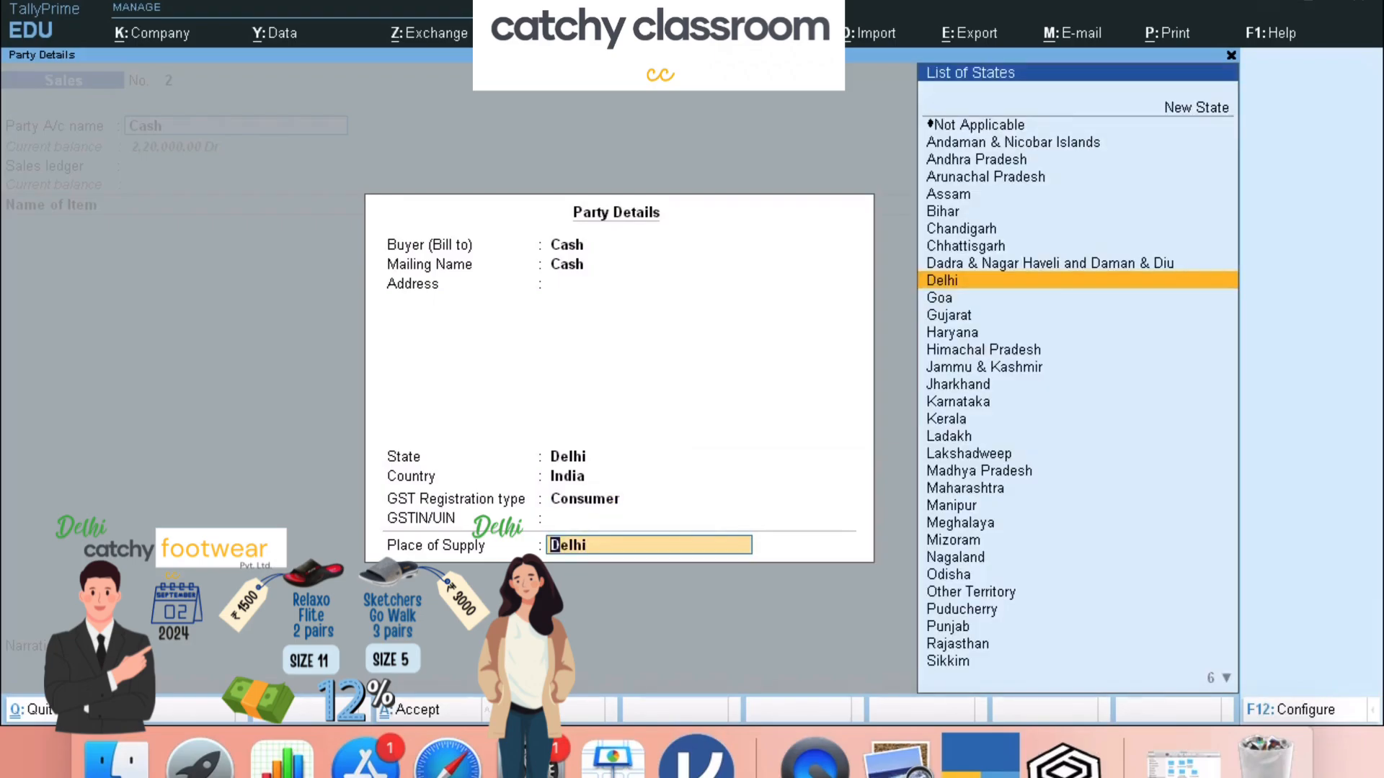
{"action": "key", "text": "Return"}
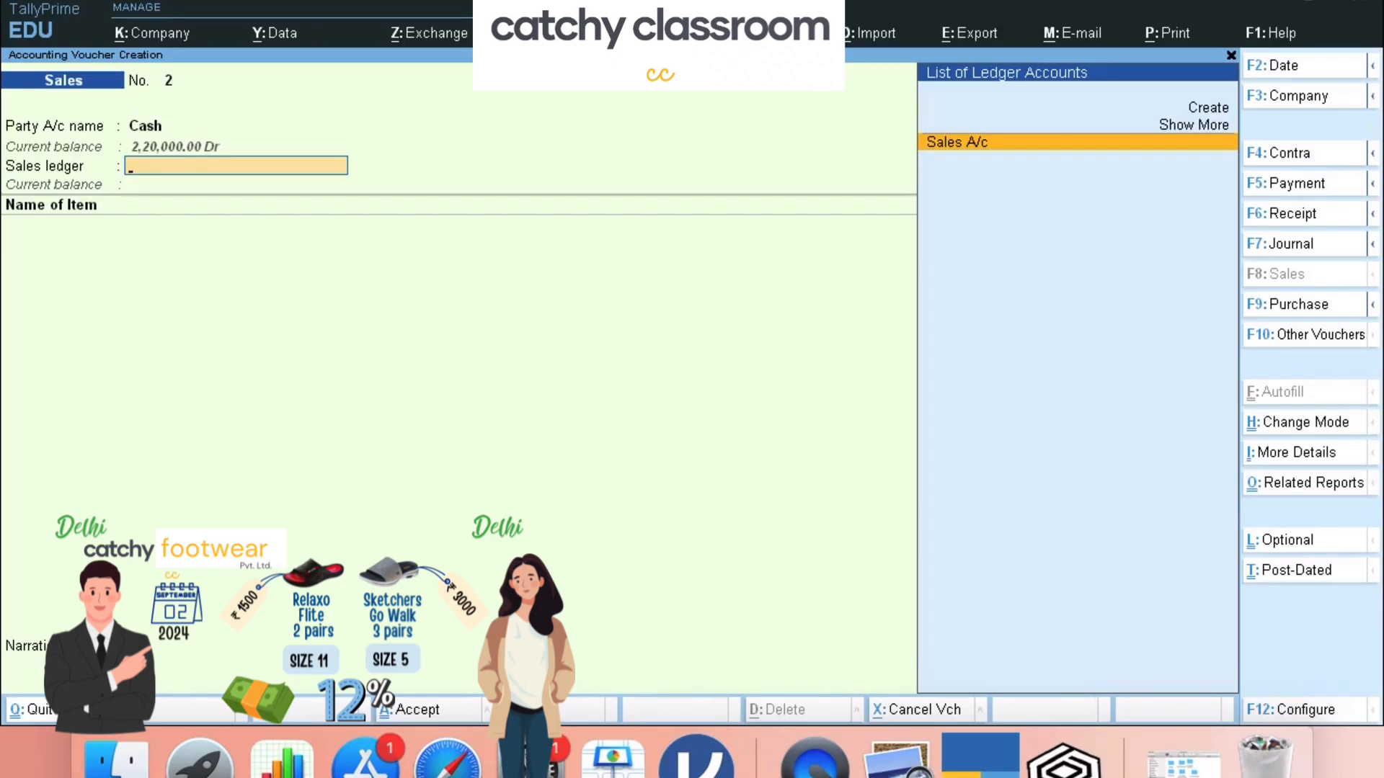
- Use Sales A/c and add Relaxo Flite Size 11: 2 pairs at 1,500.00, amounting to 3,000.00
{"action": "key", "text": "Return"}
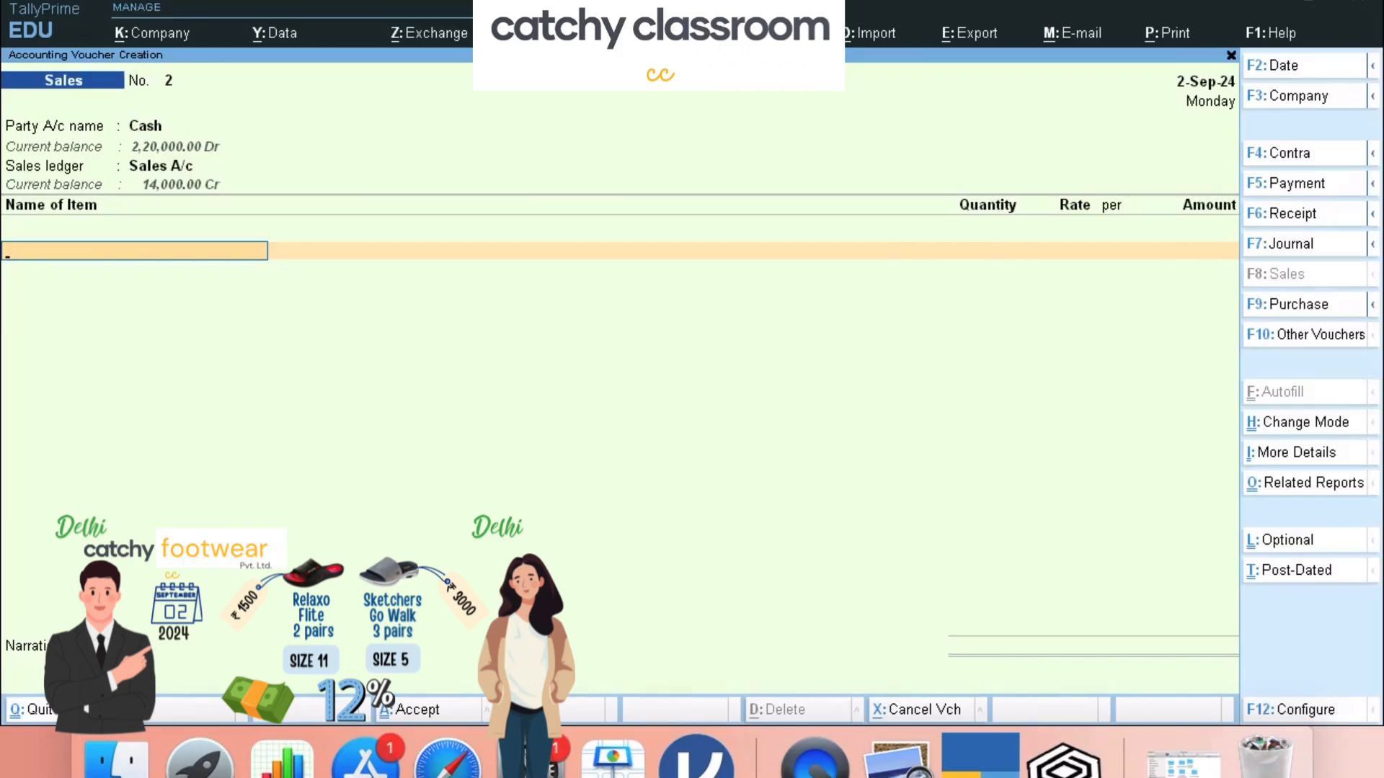
{"action": "type", "text": "Rel"}
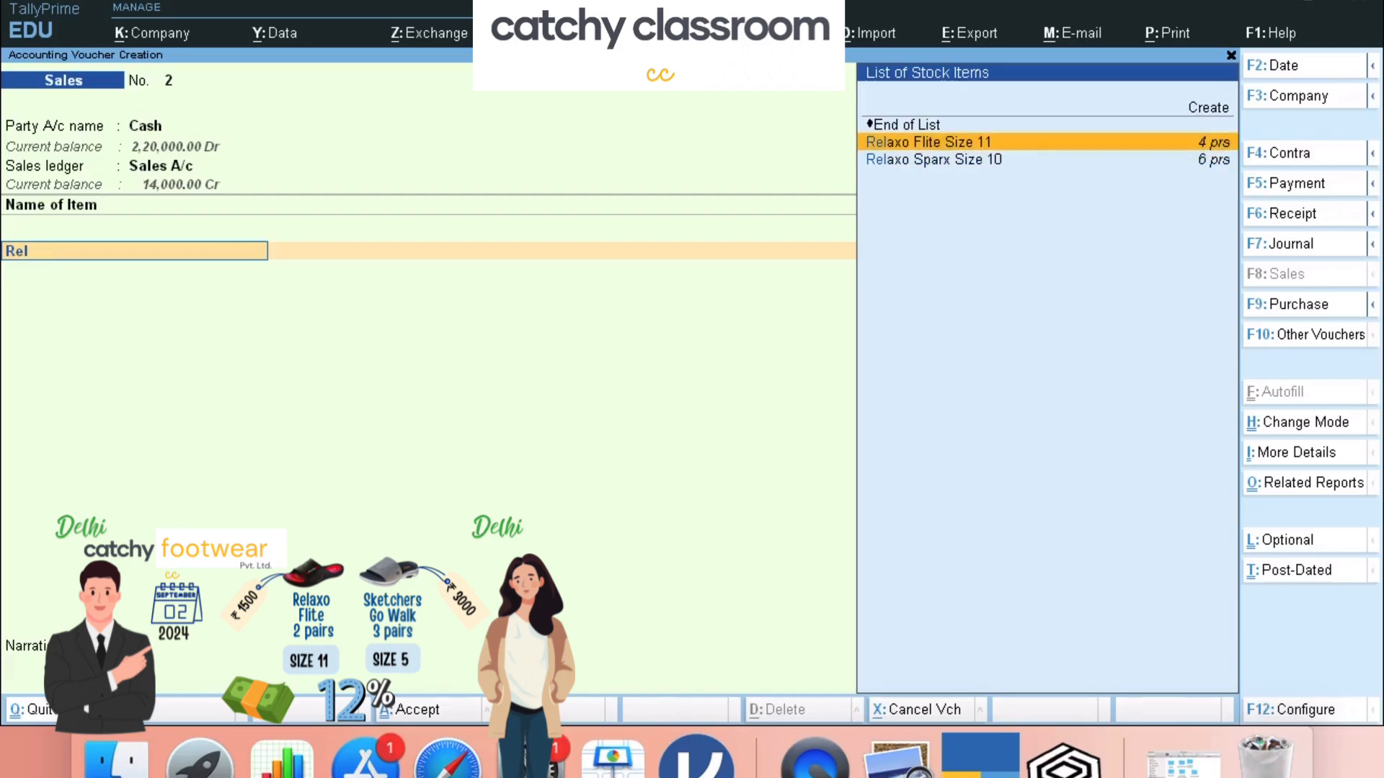
{"action": "key", "text": "Return"}
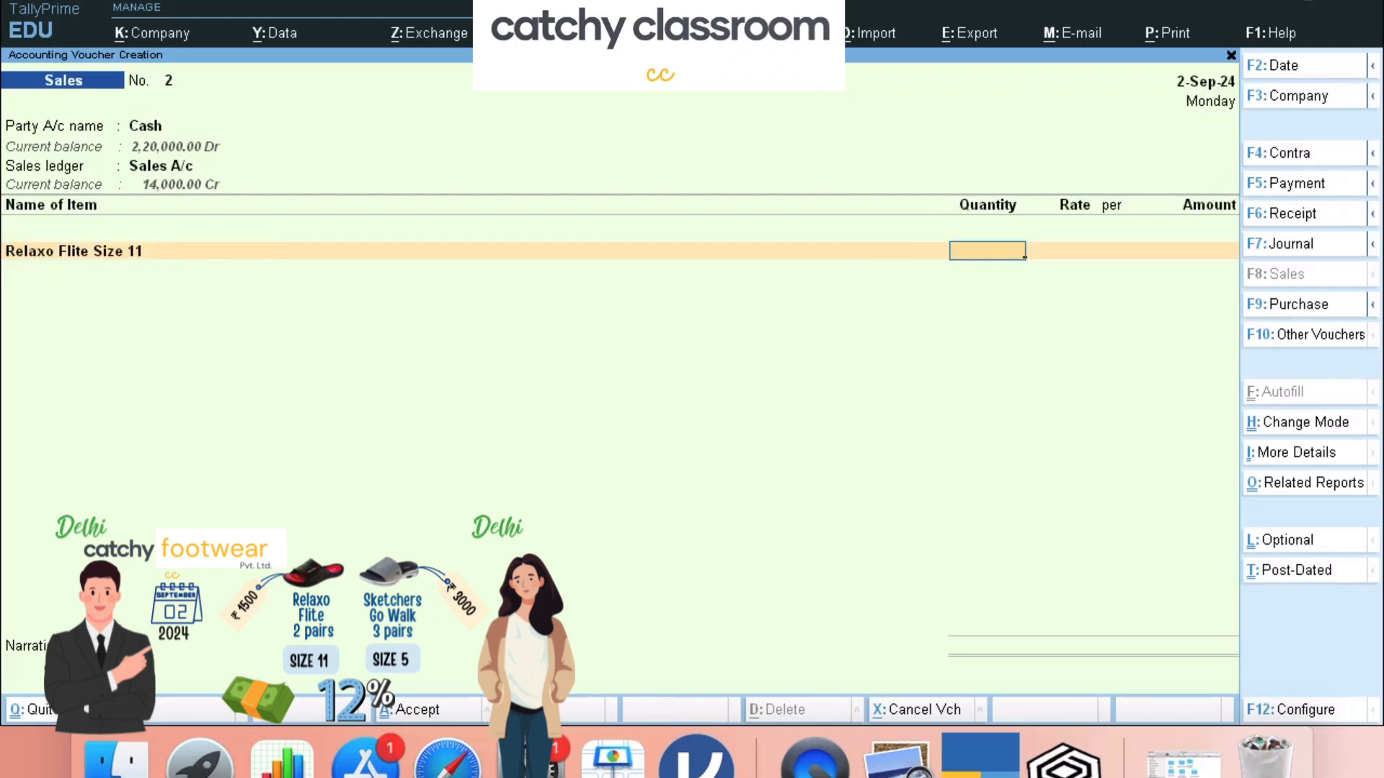
{"action": "type", "text": "2"}
{"action": "key", "text": "Return"}
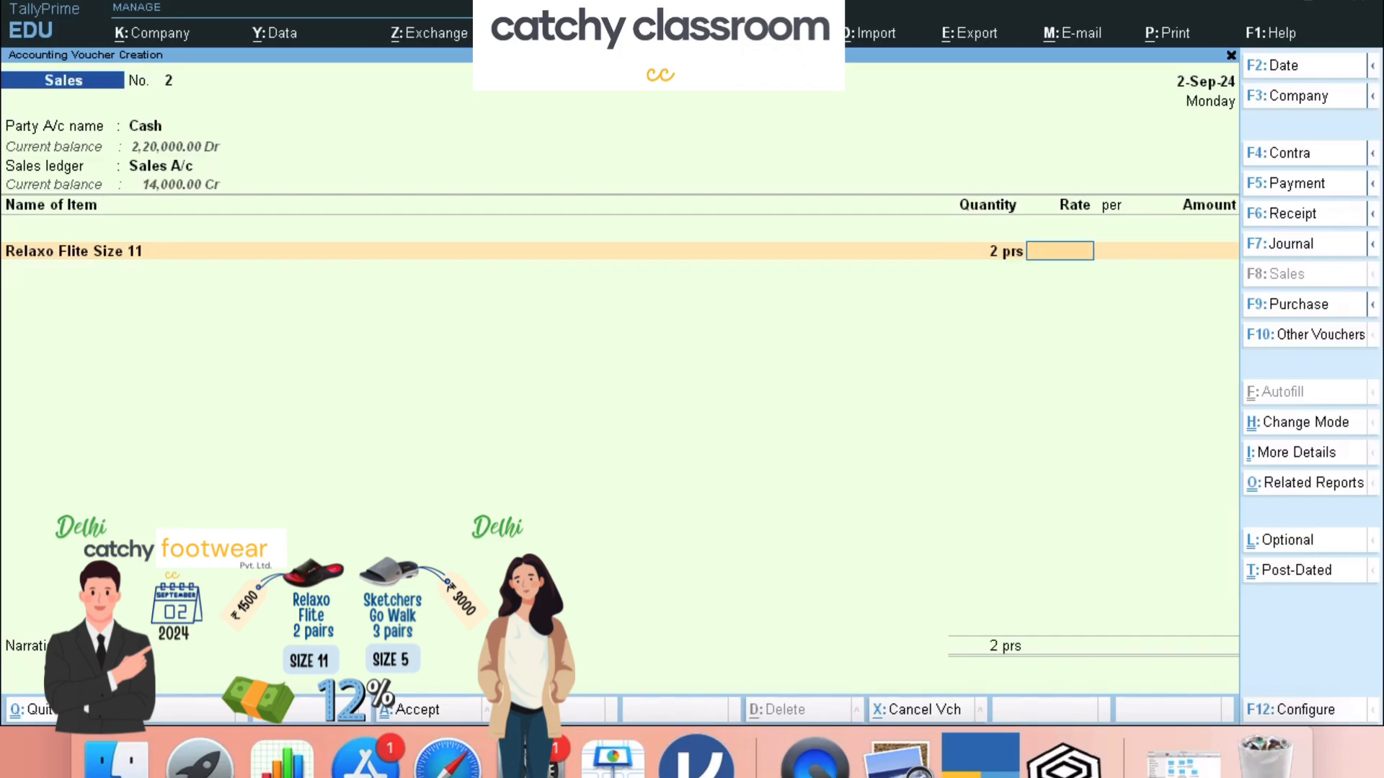
{"action": "type", "text": "1500"}
{"action": "key", "text": "Return"}
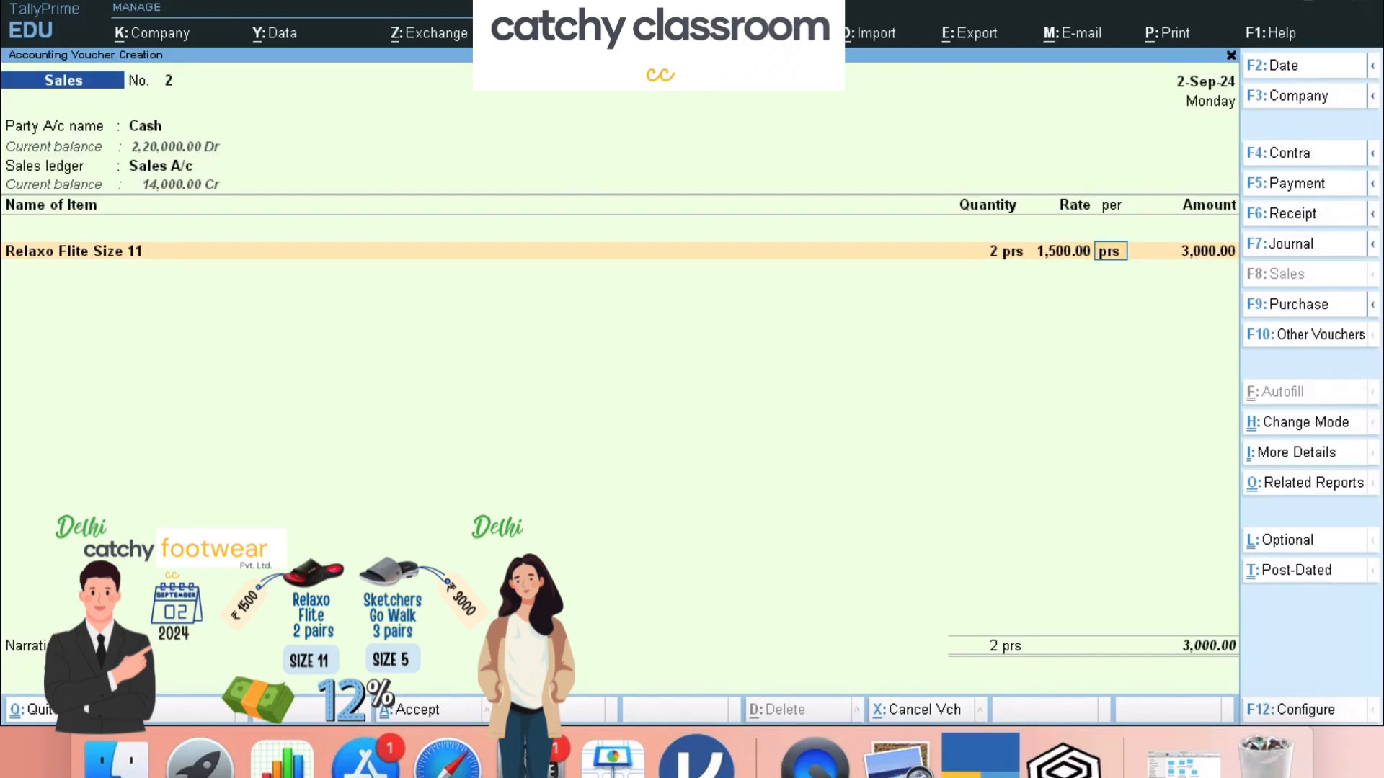
{"action": "key", "text": "Return"}
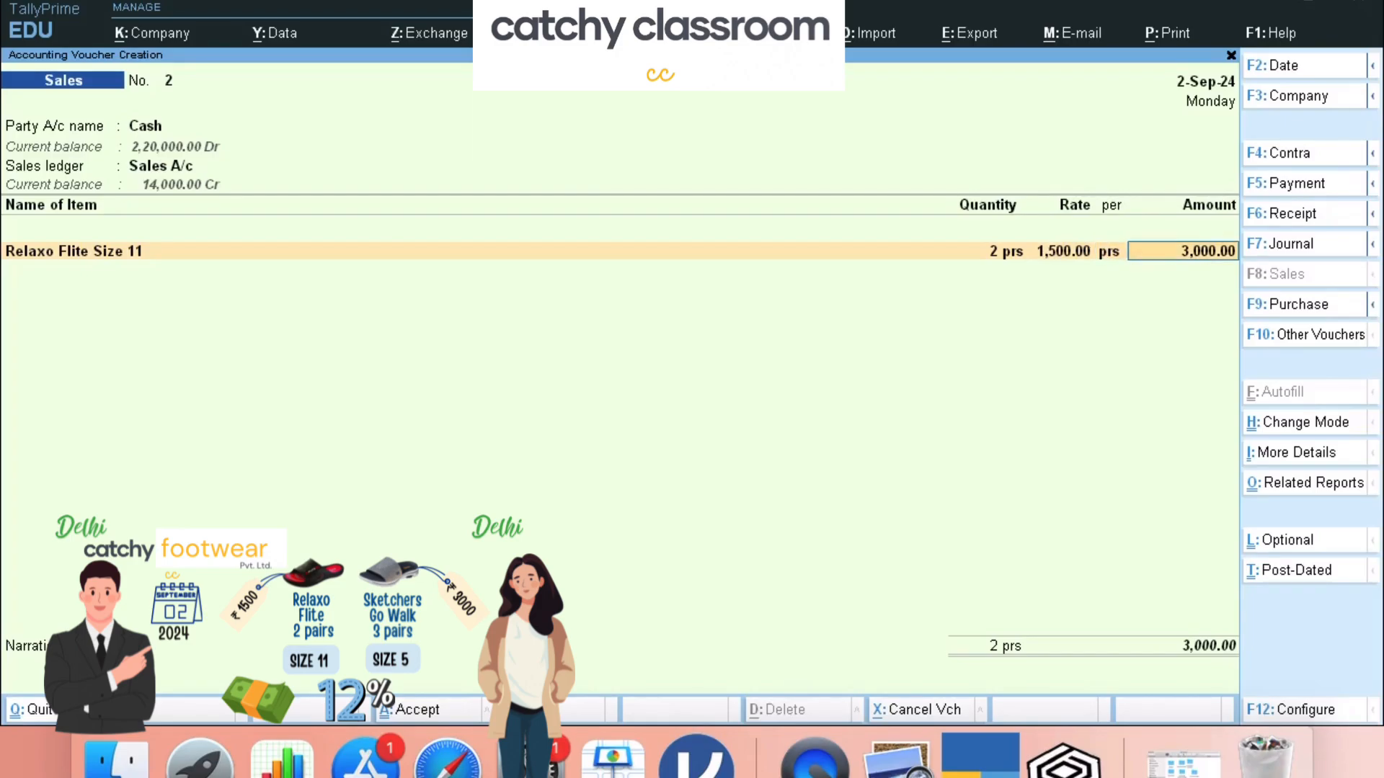
{"action": "key", "text": "Return"}
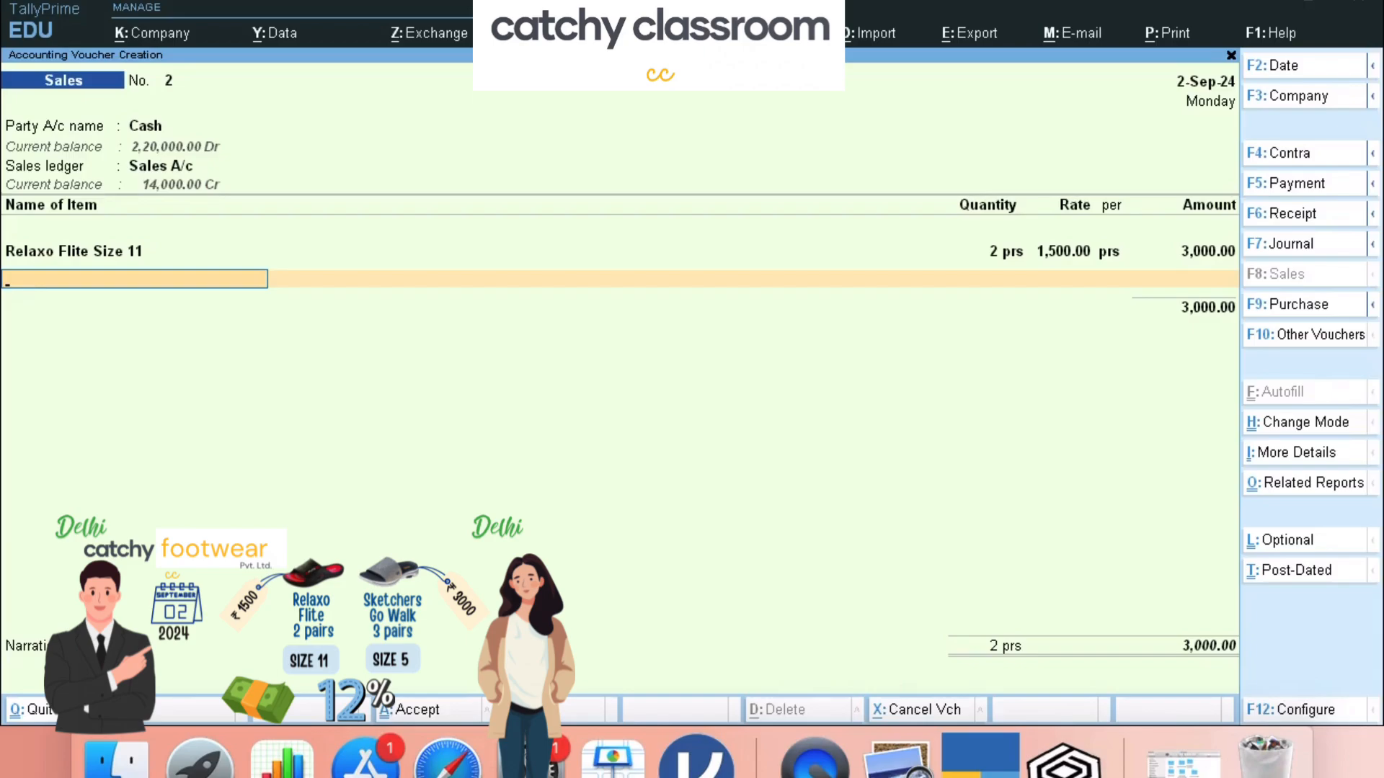
- Add Sketchers Go Walk Size 5: 3 pairs at 3,000.00, amounting to 9,000.00
{"action": "type", "text": "Sk"}
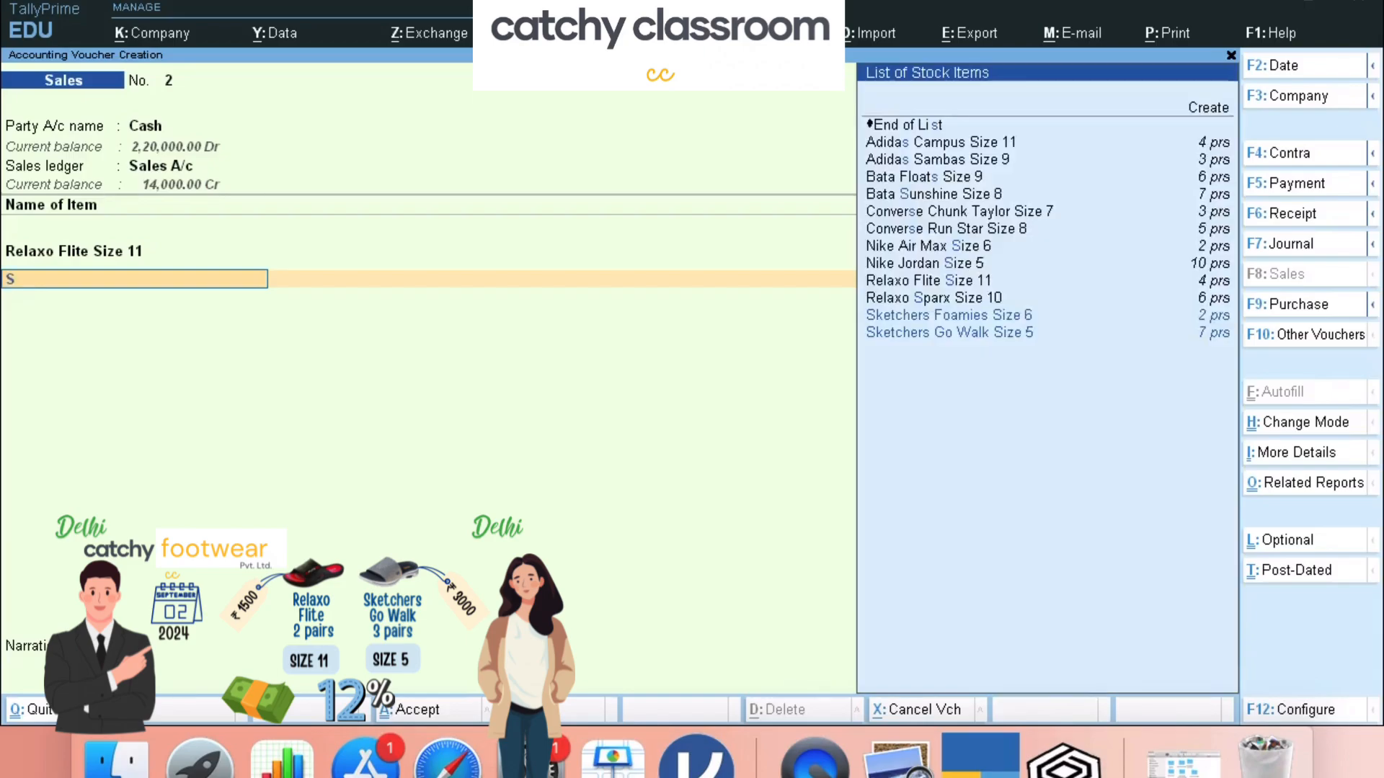
{"action": "key", "text": "Down"}
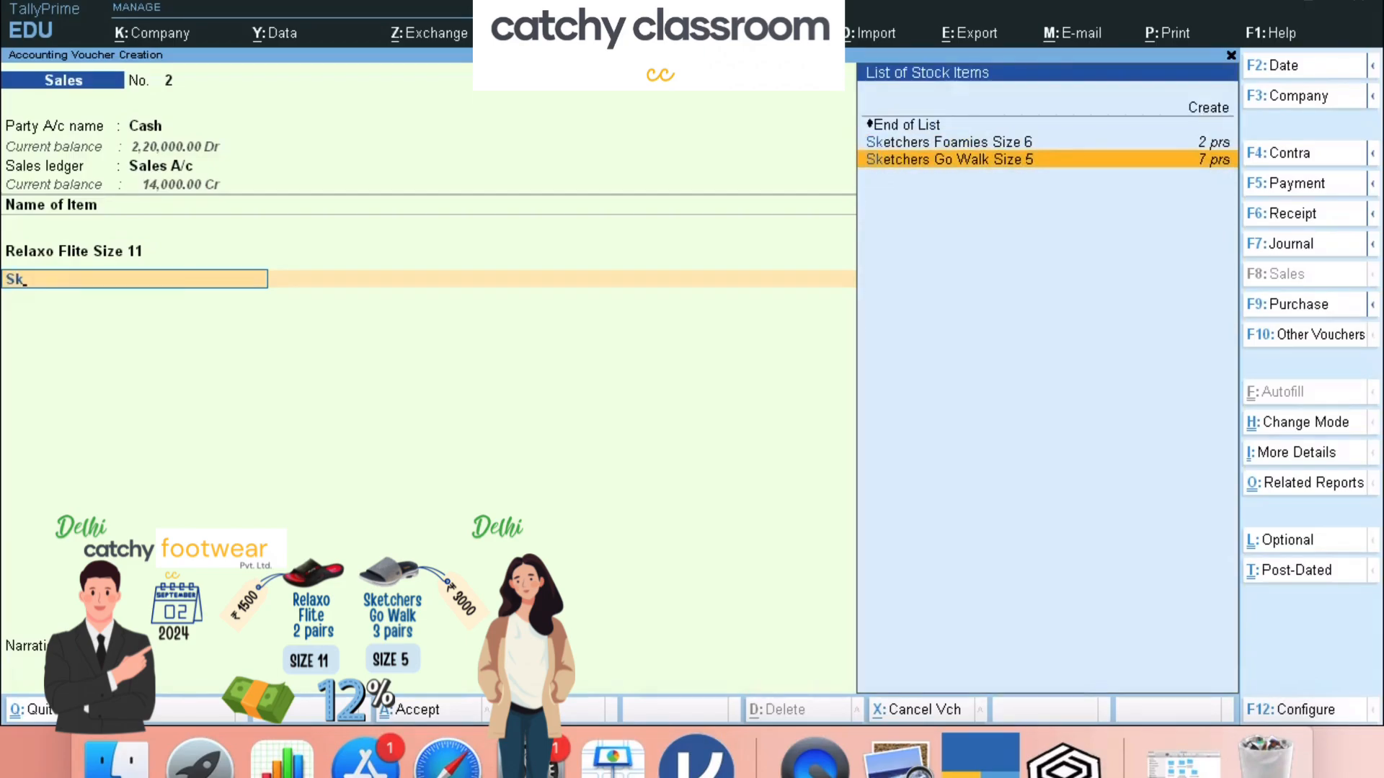
{"action": "key", "text": "Return"}
{"action": "type", "text": "3"}
{"action": "key", "text": "Return"}
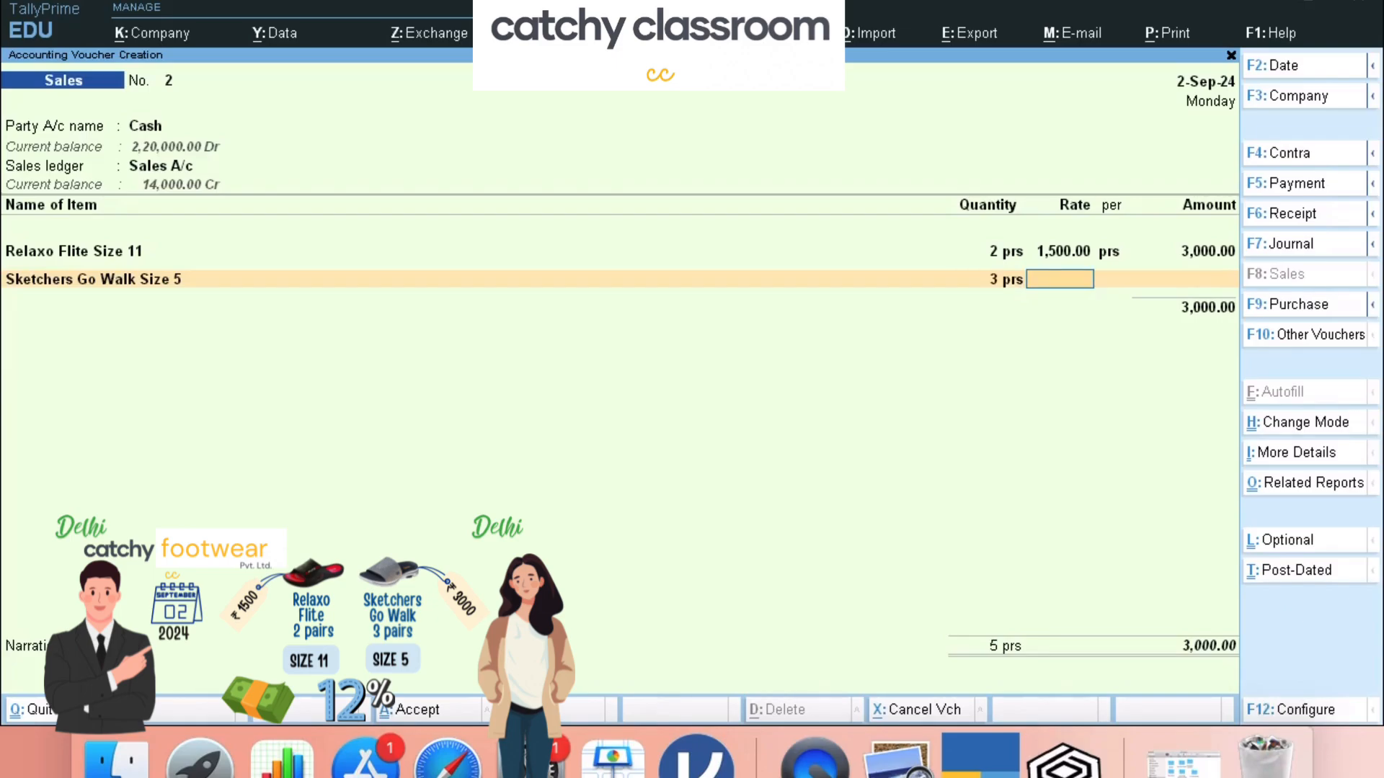
{"action": "type", "text": "3000"}
{"action": "key", "text": "Return"}
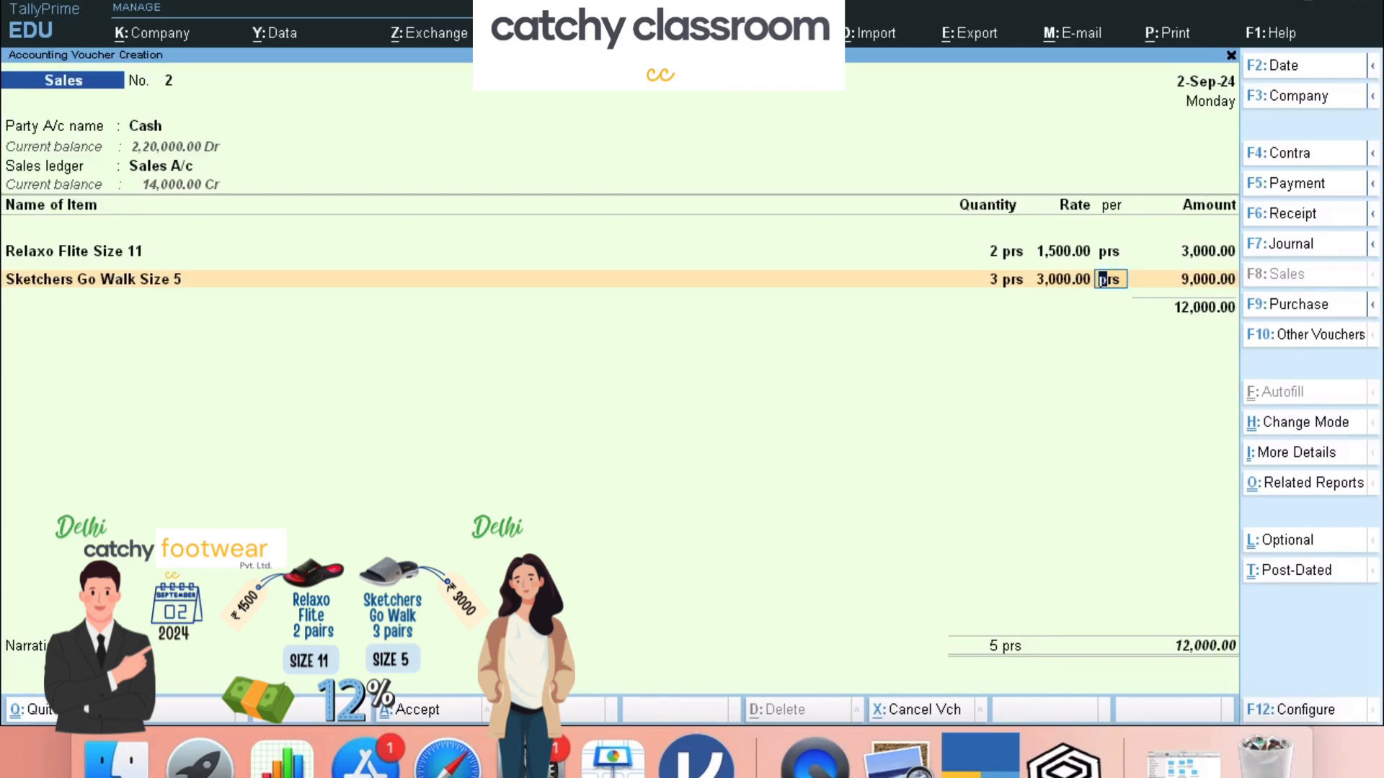
{"action": "key", "text": "Return"}
{"action": "key", "text": "Return"}
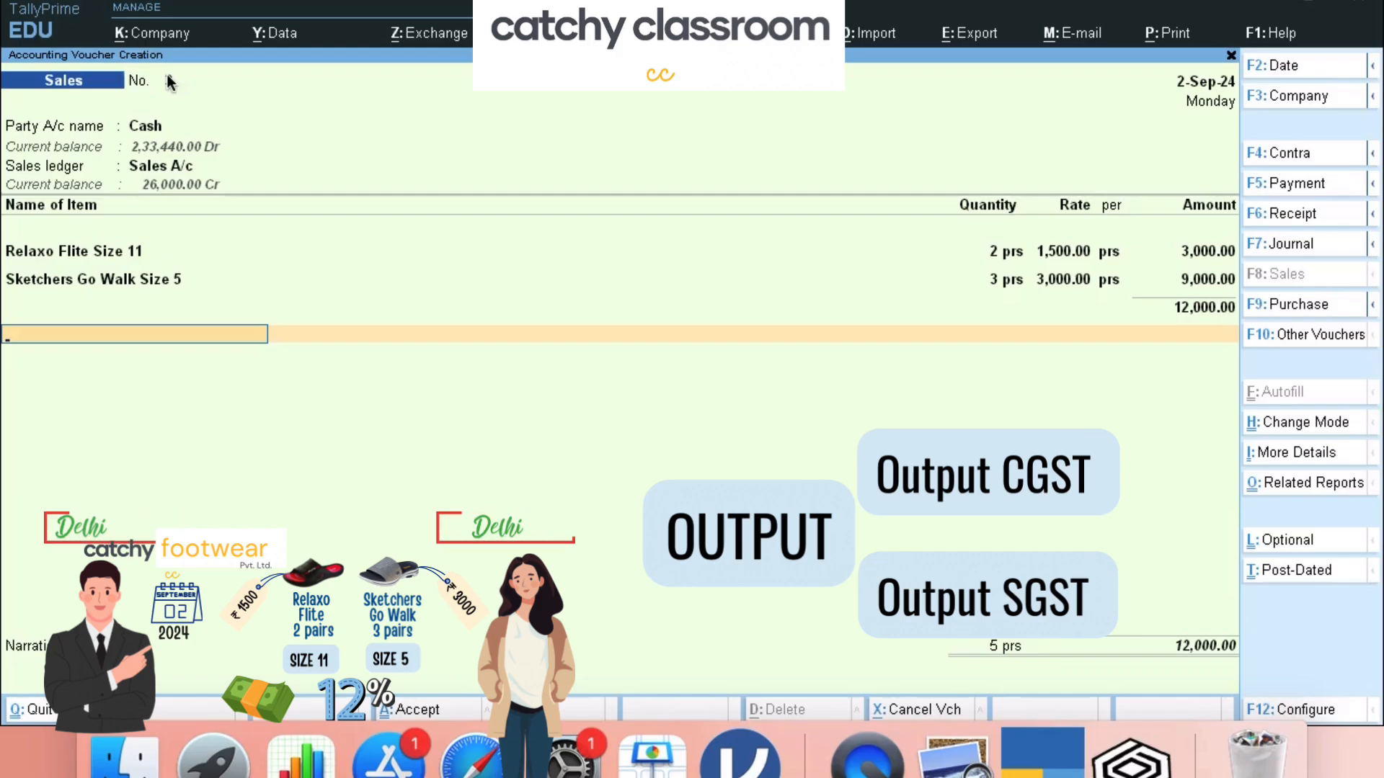
- Bring up the List of Ledger Accounts on the empty line below the items
{"action": "key", "text": "Return"}
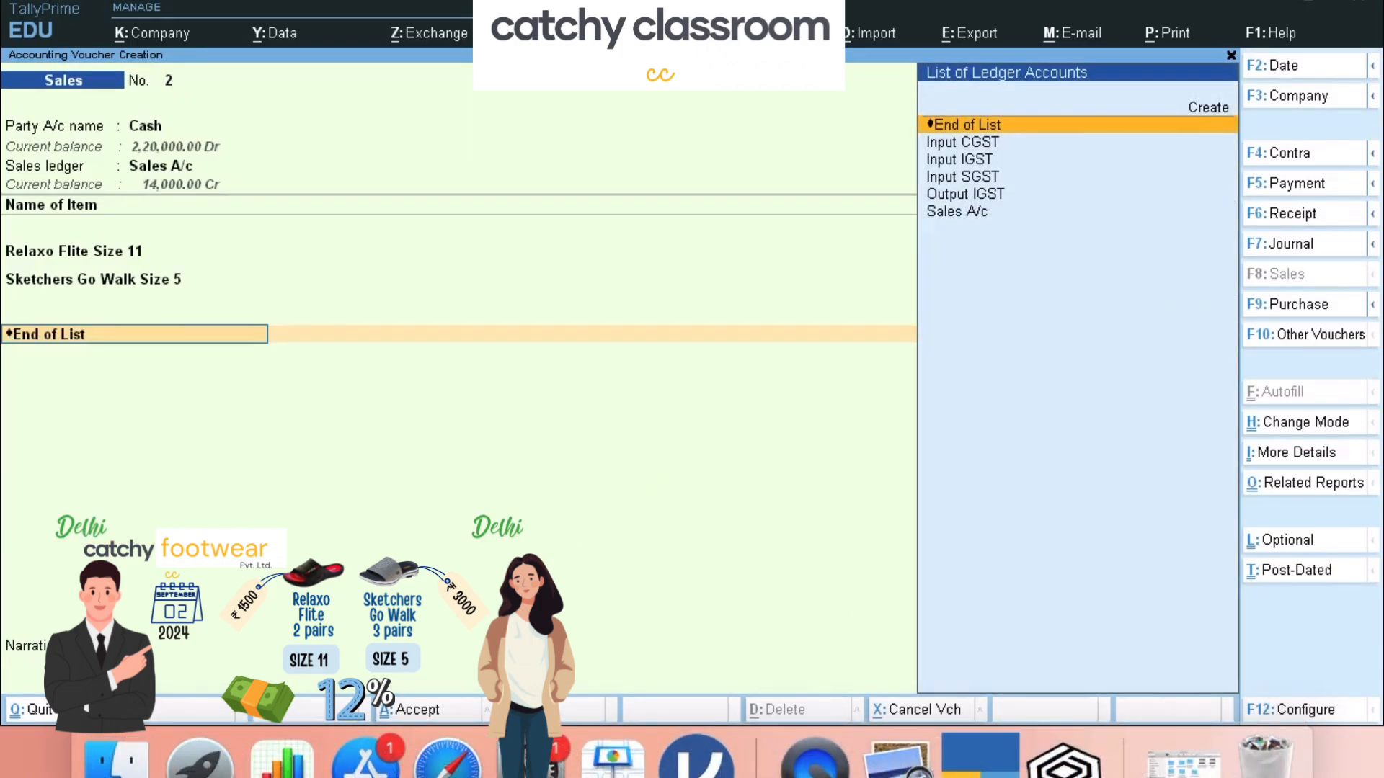
- Create ledger Output CGST under Duties & Taxes as GST Central Tax at 6%, adding 720.00
{"action": "key", "text": "space"}
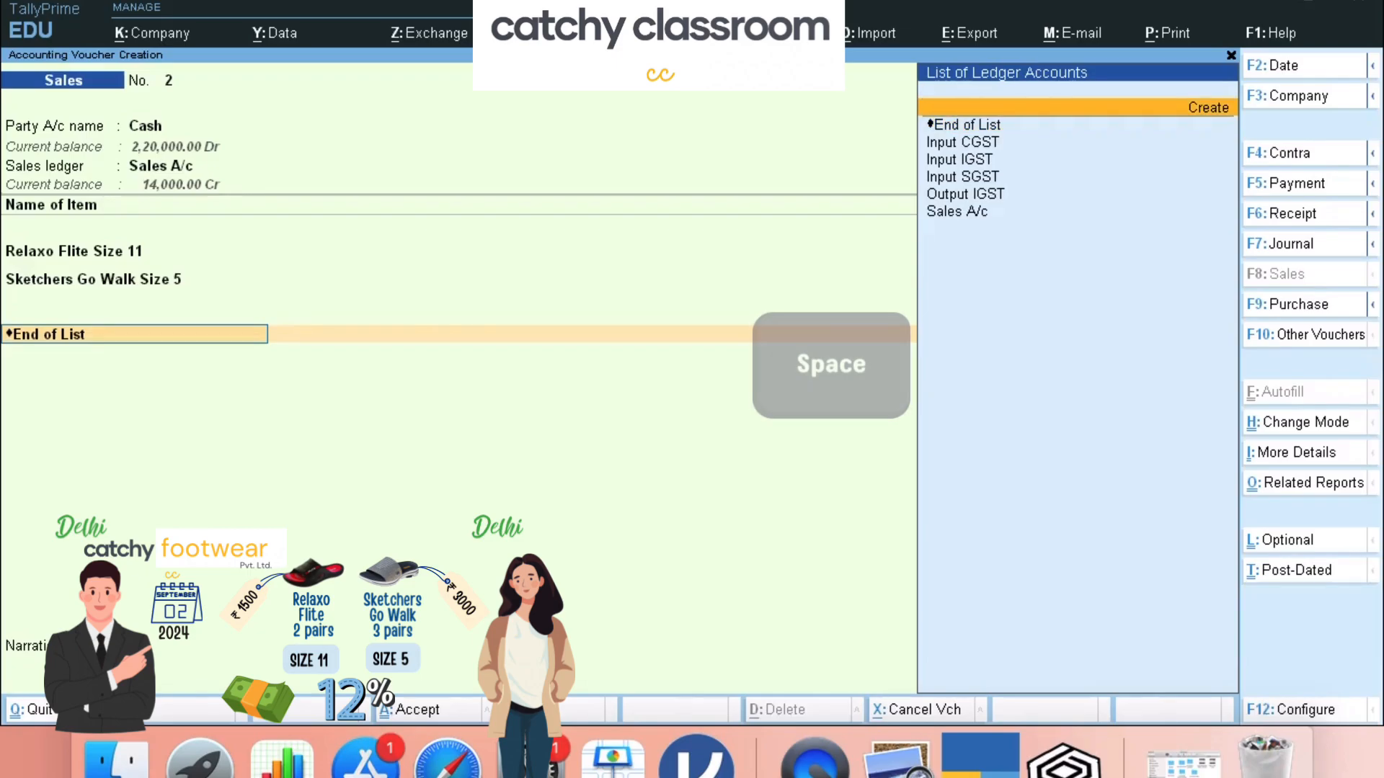
{"action": "key", "text": "Return"}
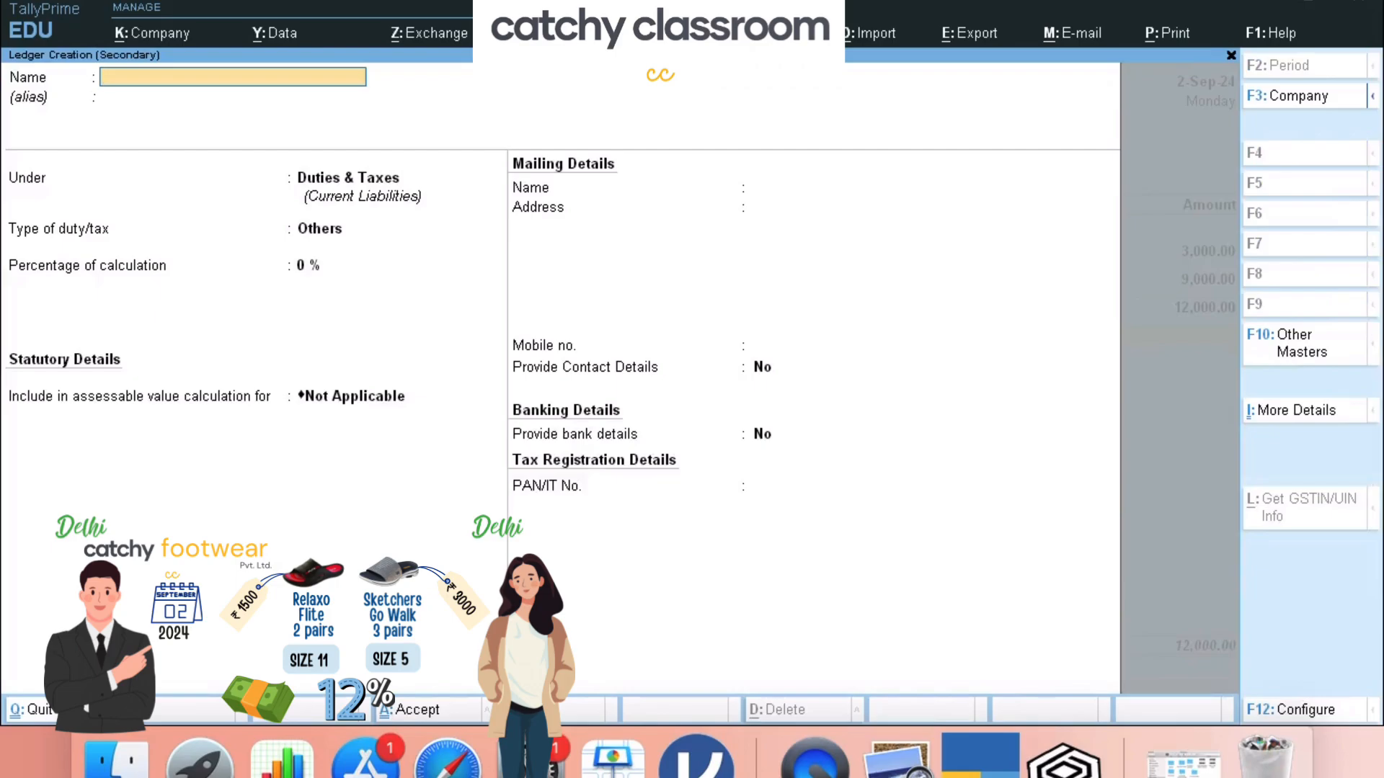
{"action": "type", "text": "Output CGST"}
{"action": "key", "text": "Return"}
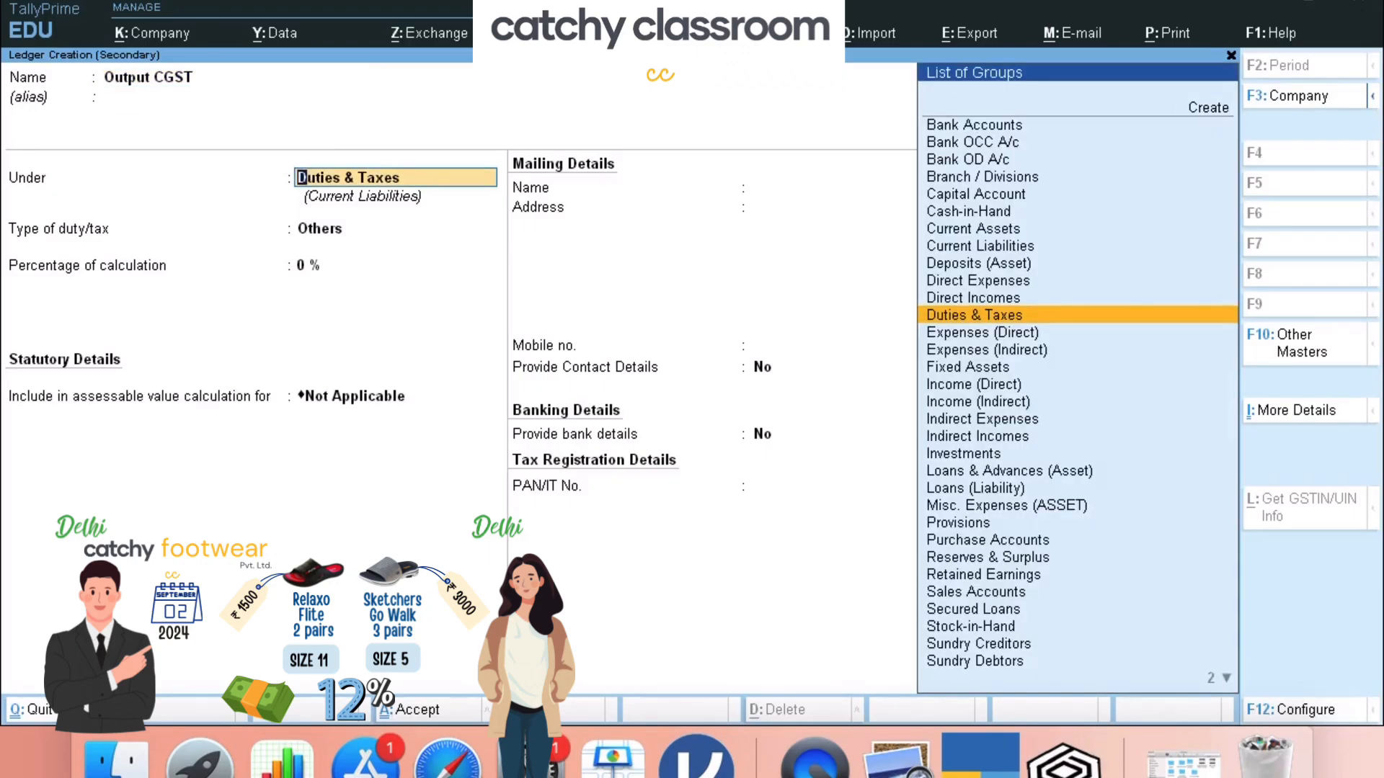
{"action": "key", "text": "Return"}
{"action": "key", "text": "Up"}
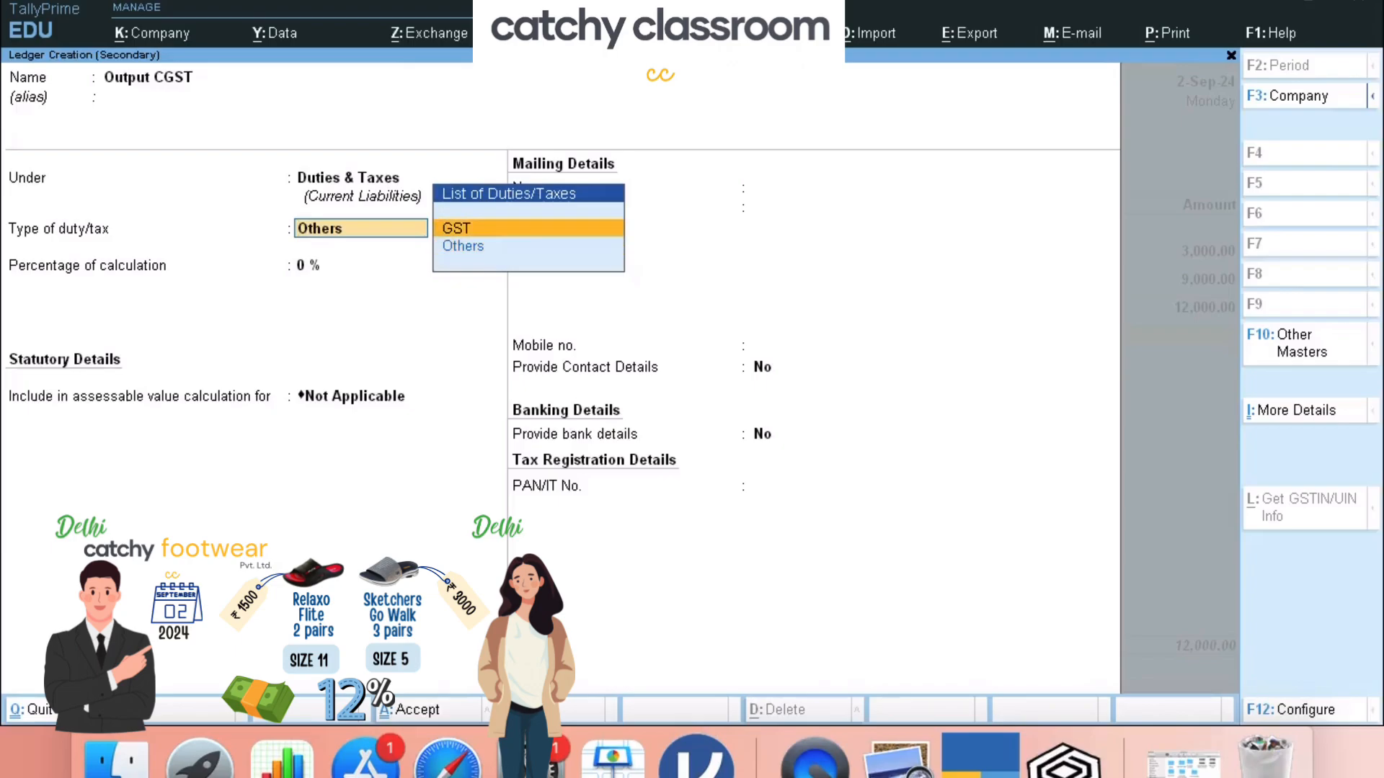
{"action": "key", "text": "Return"}
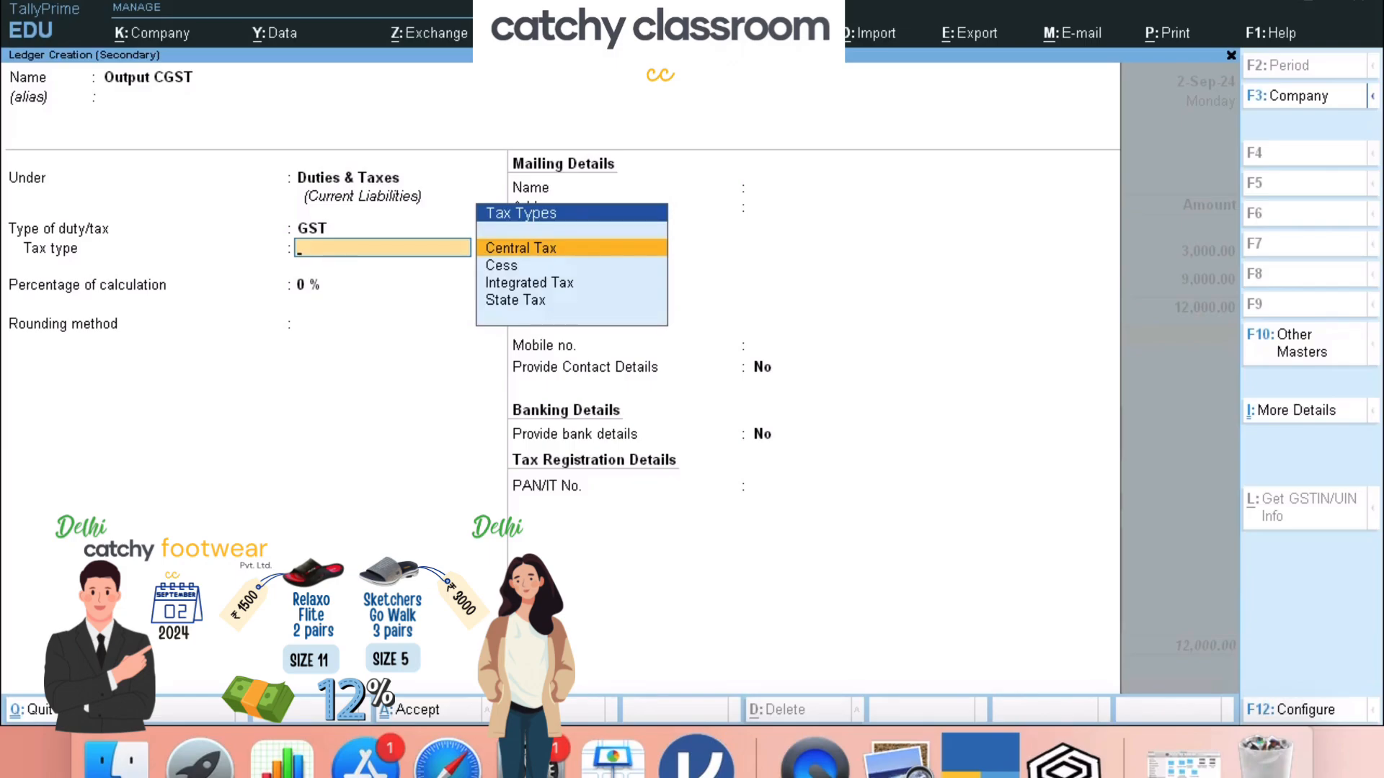
{"action": "key", "text": "Return"}
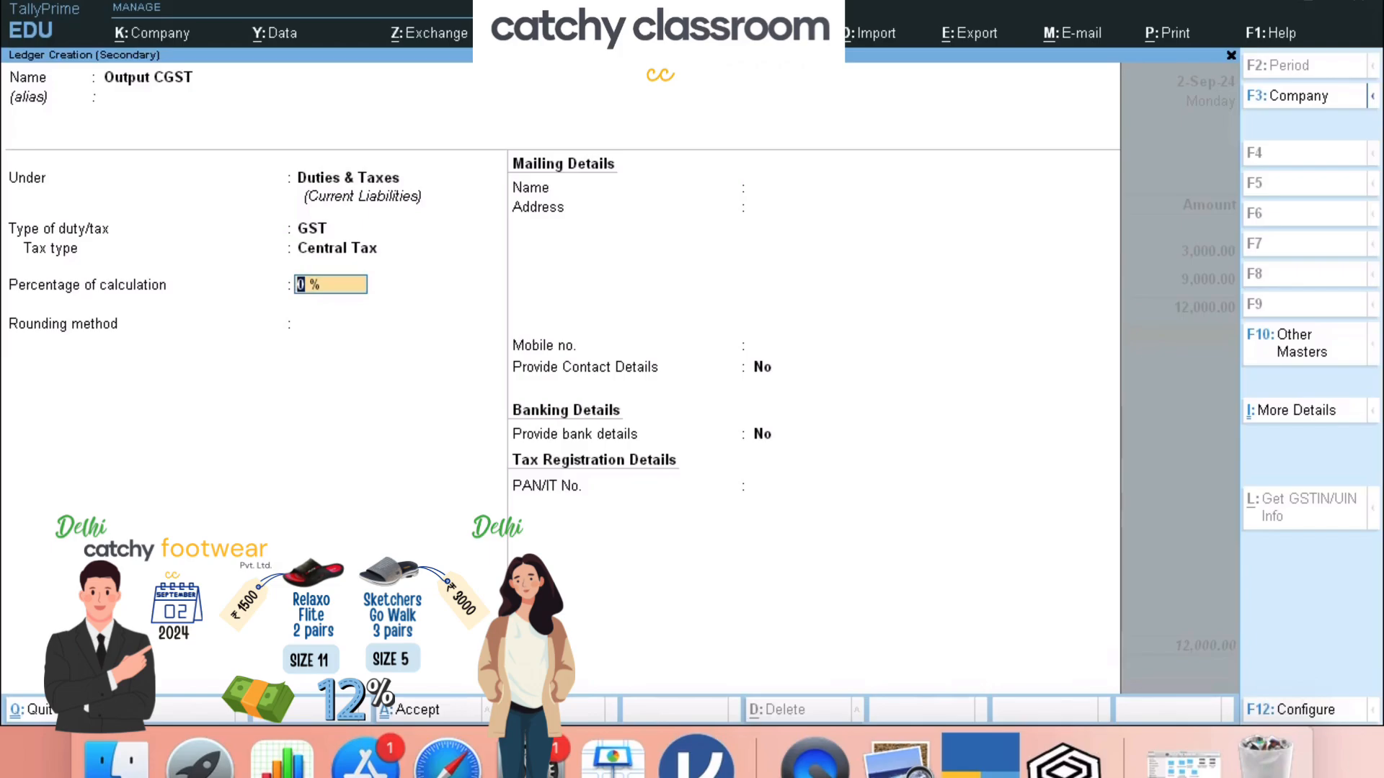
{"action": "type", "text": "6"}
{"action": "key", "text": "Return"}
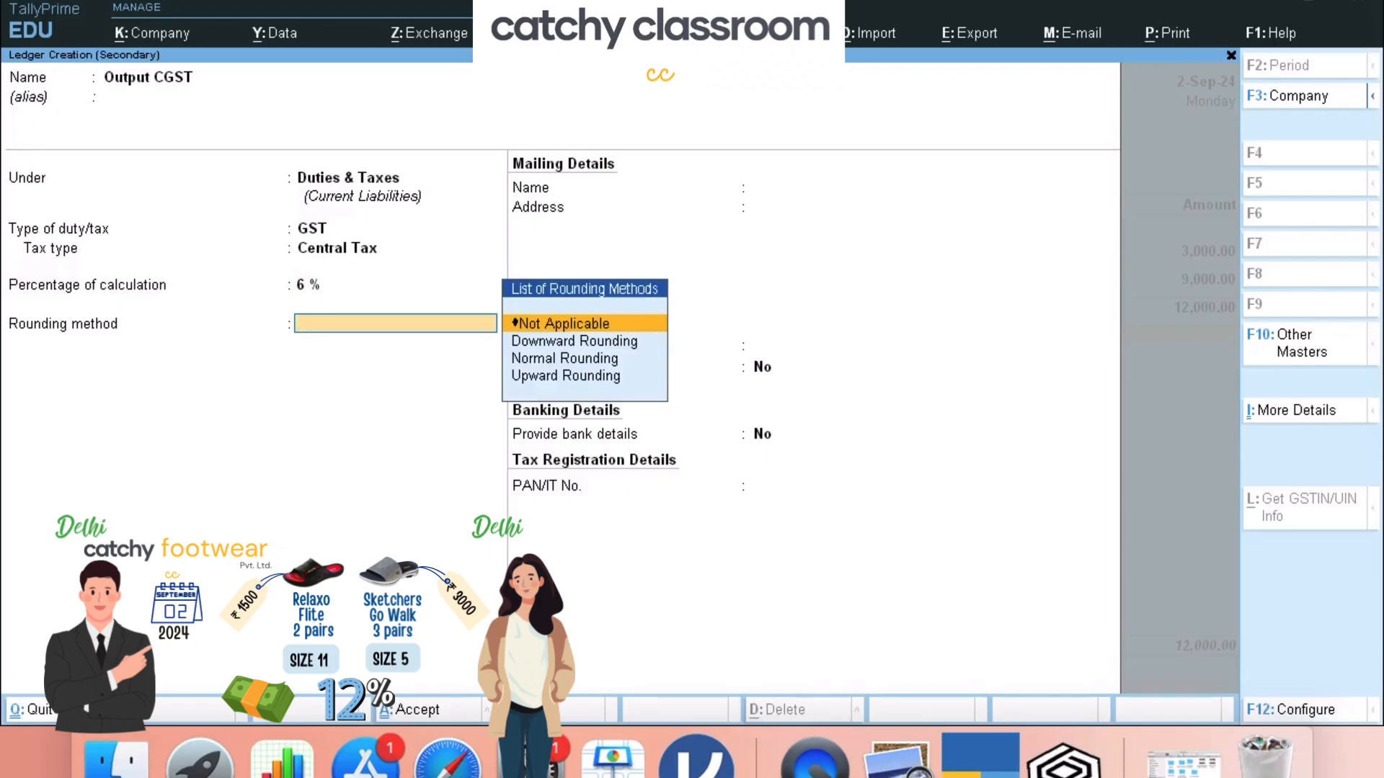
{"action": "key", "text": "ctrl+a"}
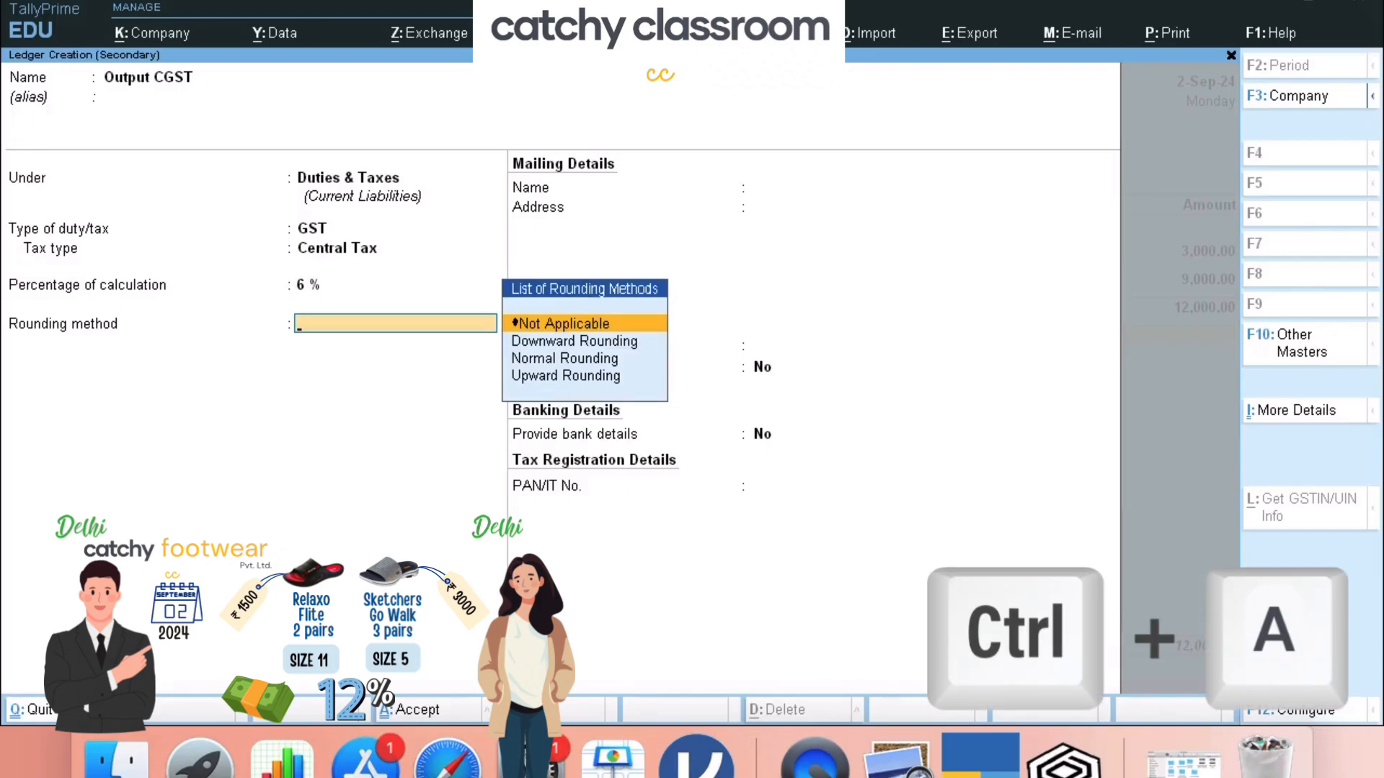
{"action": "key", "text": "ctrl"}
{"action": "key", "text": "ctrl+a"}
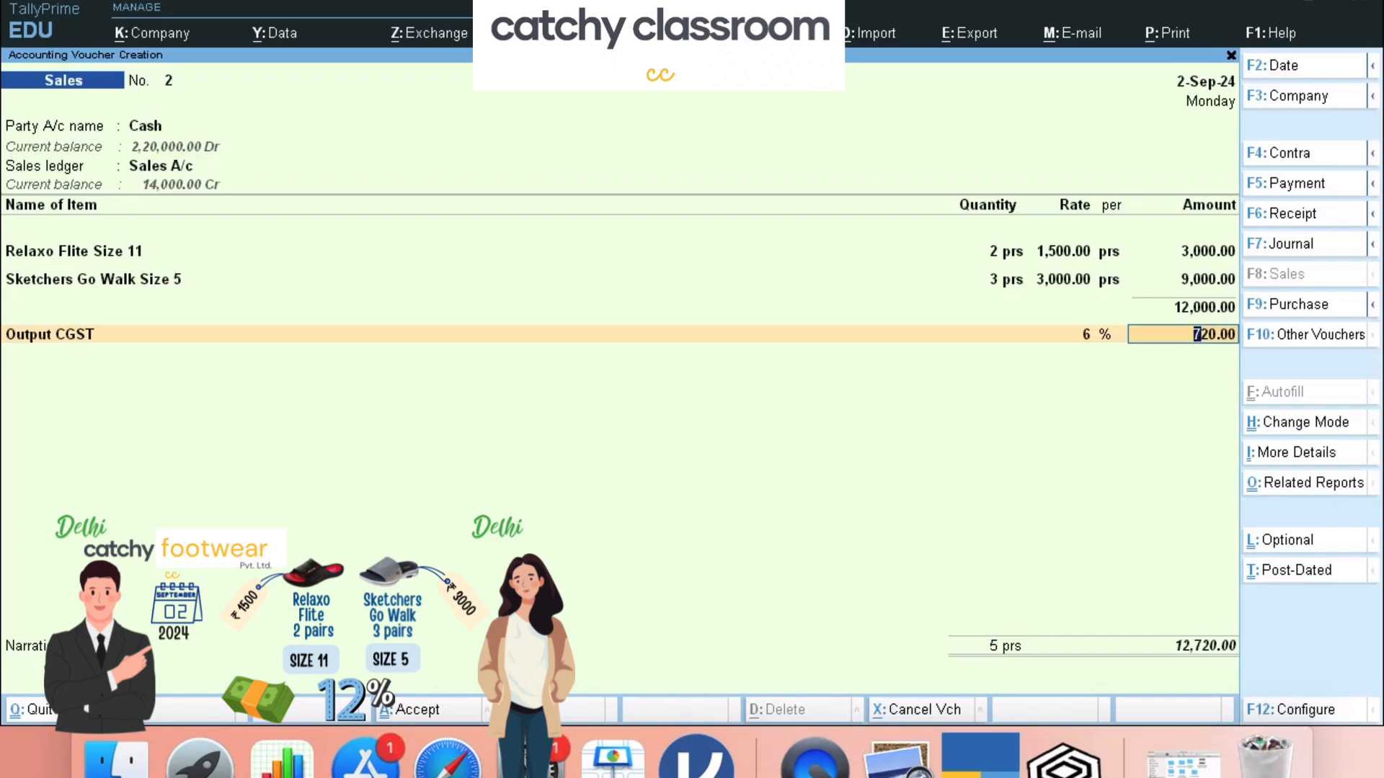
- Accept the 720.00 CGST line, then create ledger Output SGST under Duties & Taxes as GST State Tax at 6%
{"action": "key", "text": "Return"}
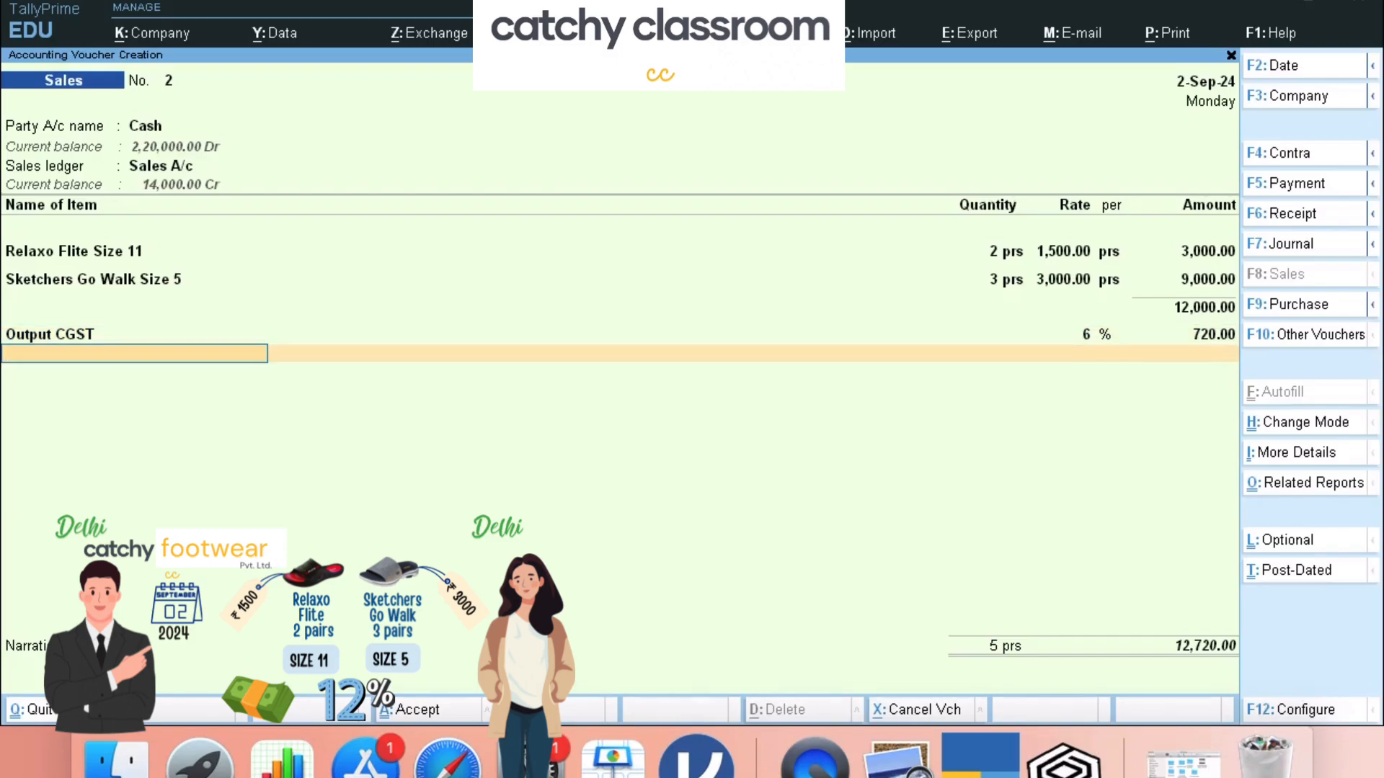
{"action": "key", "text": "space"}
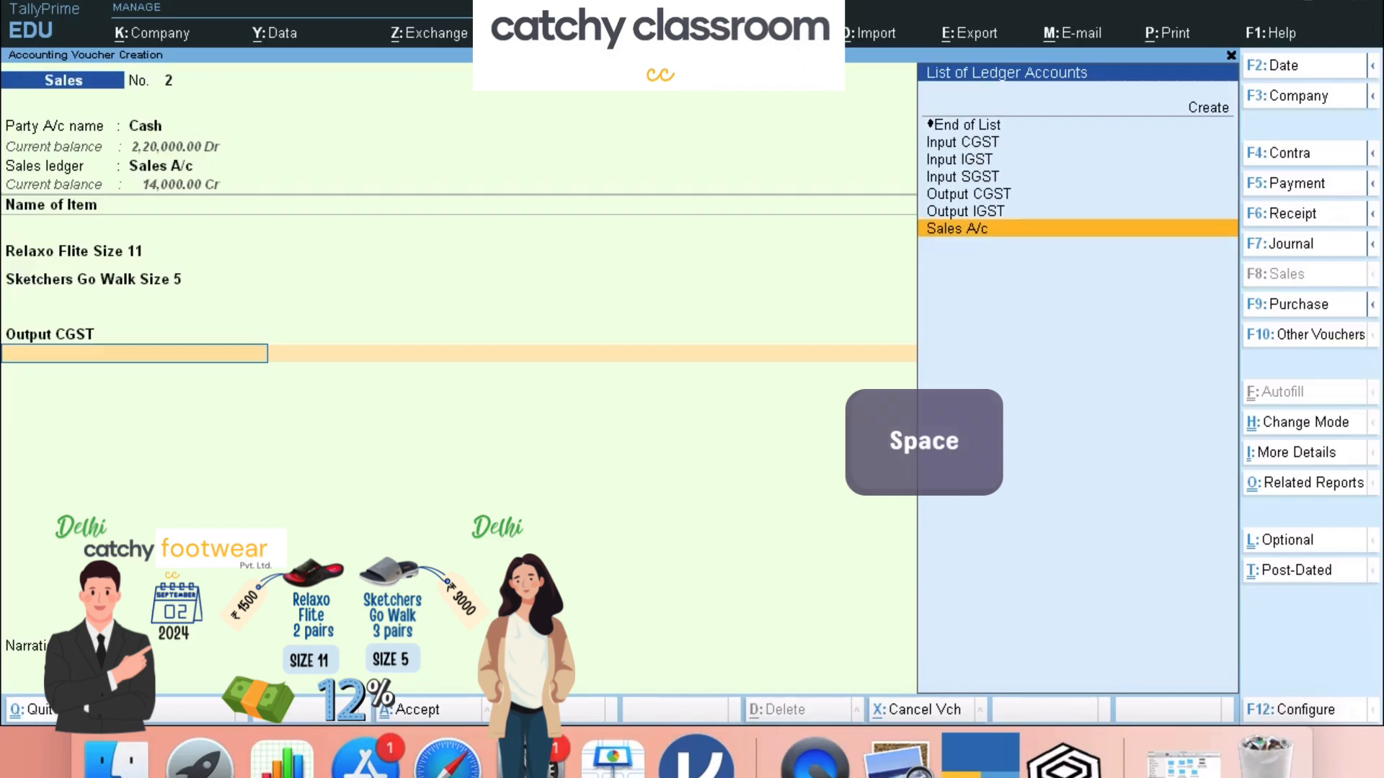
{"action": "key", "text": "Up"}
{"action": "key", "text": "Up"}
{"action": "key", "text": "Up"}
{"action": "key", "text": "Up"}
{"action": "key", "text": "Up"}
{"action": "key", "text": "Up"}
{"action": "key", "text": "Up"}
{"action": "key", "text": "Return"}
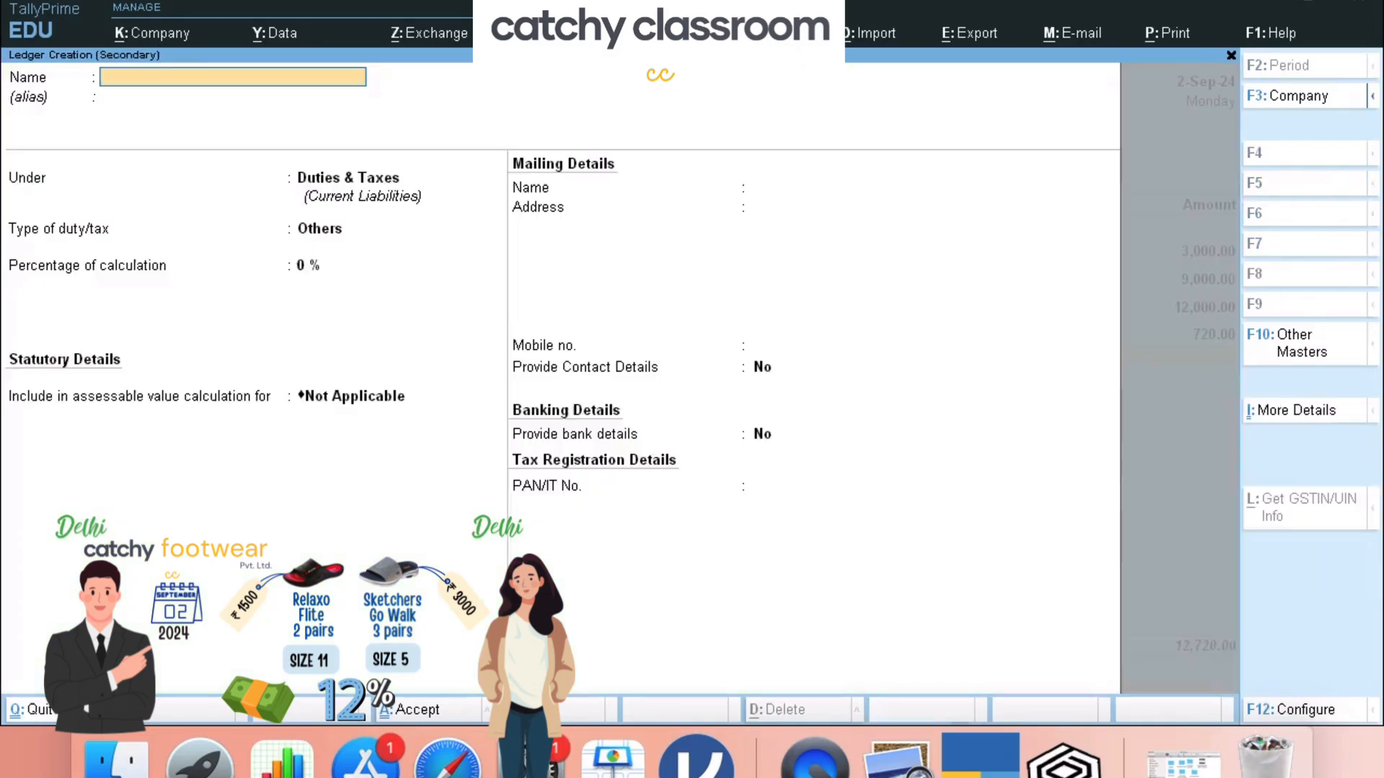
{"action": "type", "text": "Output SGST"}
{"action": "key", "text": "Return"}
{"action": "key", "text": "Return"}
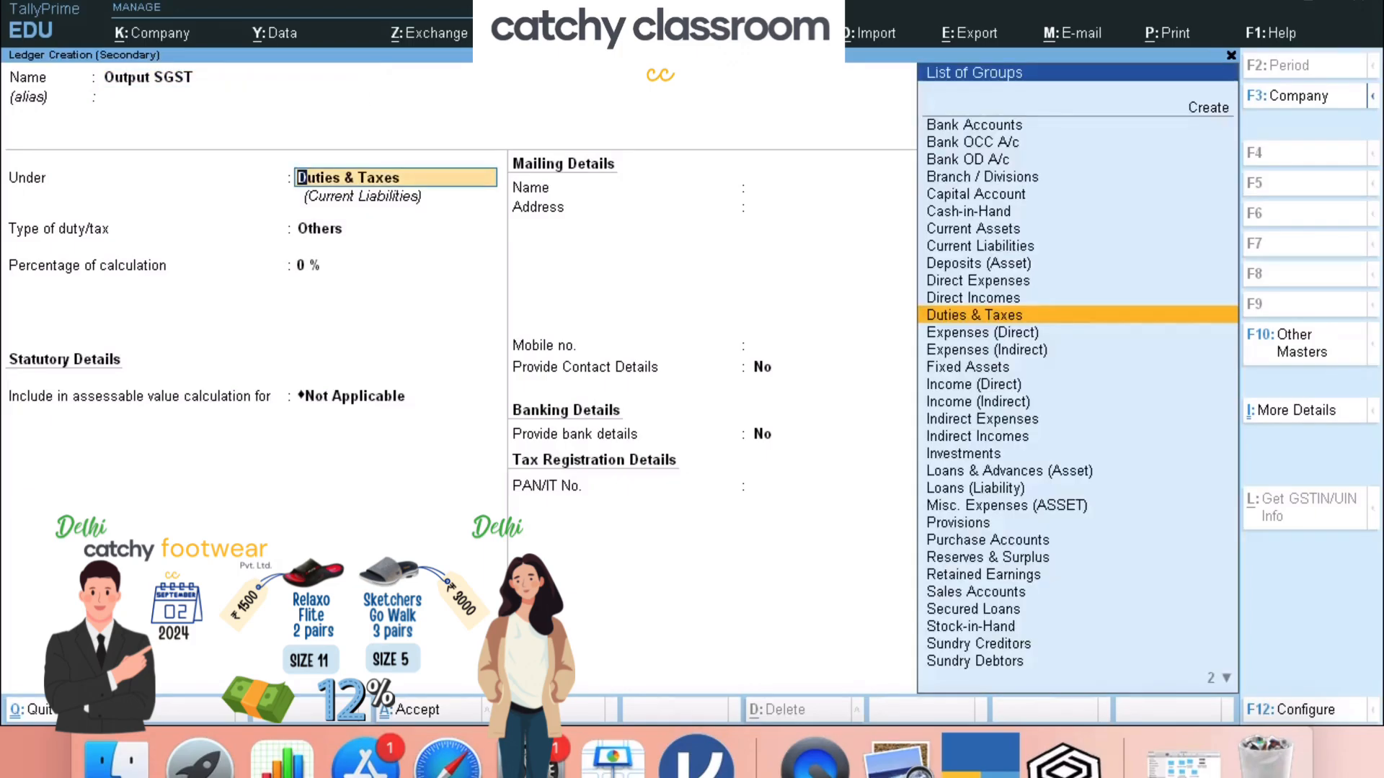
{"action": "key", "text": "Return"}
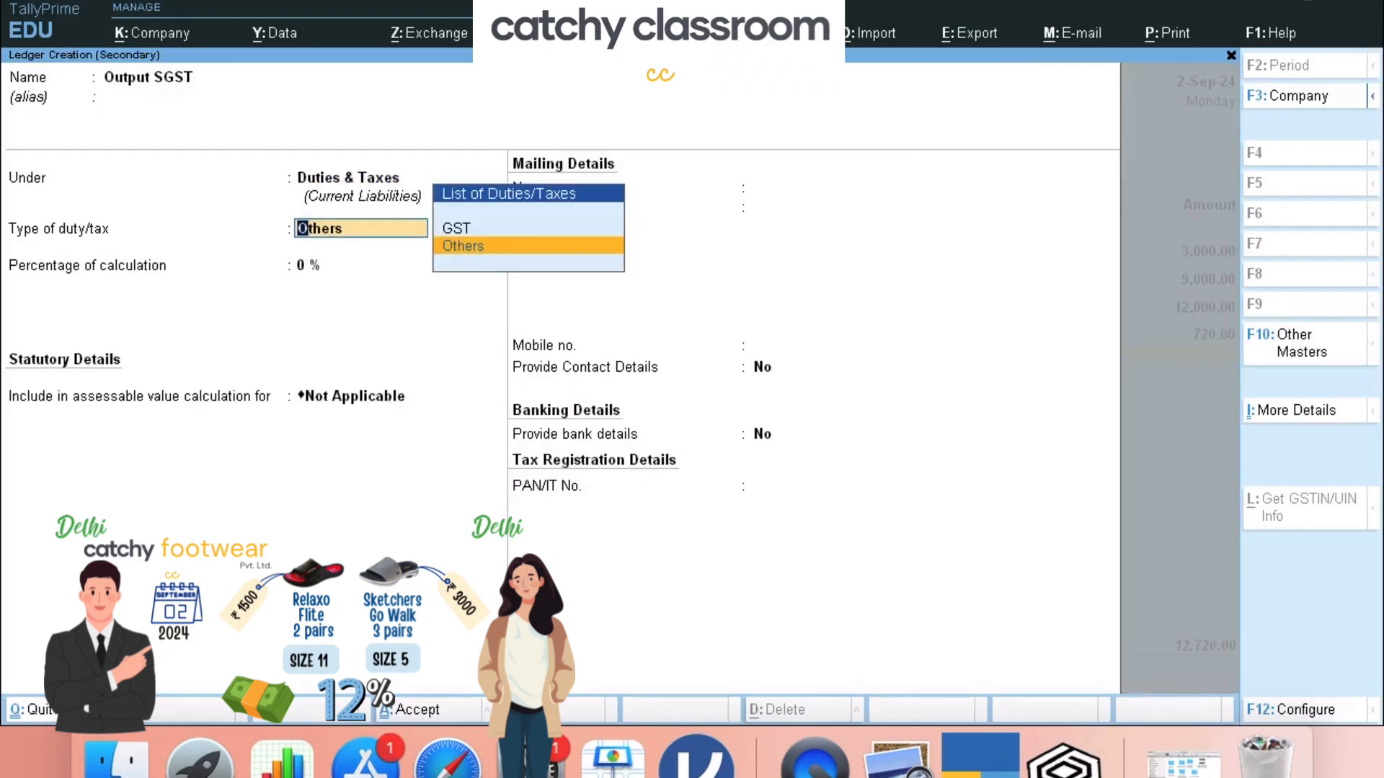
{"action": "key", "text": "Up"}
{"action": "key", "text": "Return"}
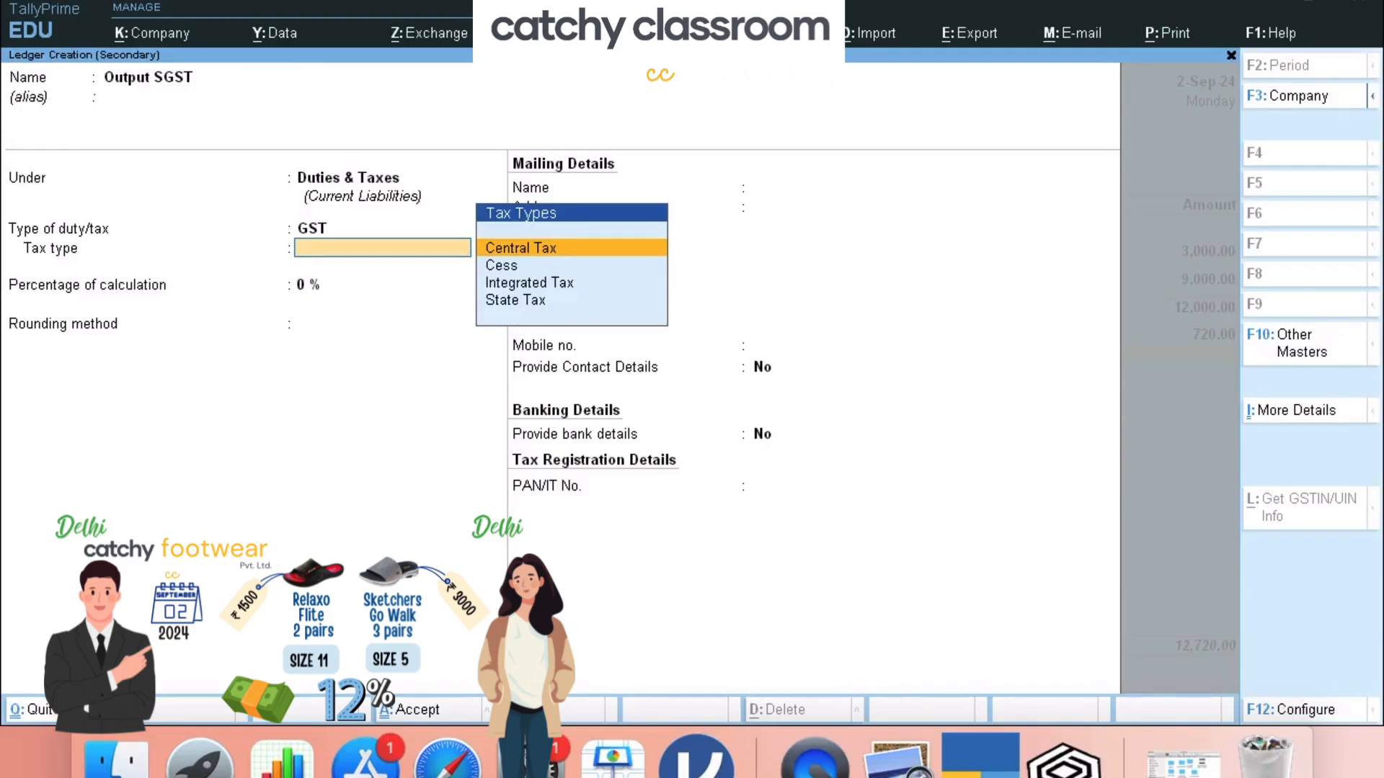
{"action": "key", "text": "Down"}
{"action": "key", "text": "Down"}
{"action": "key", "text": "Down"}
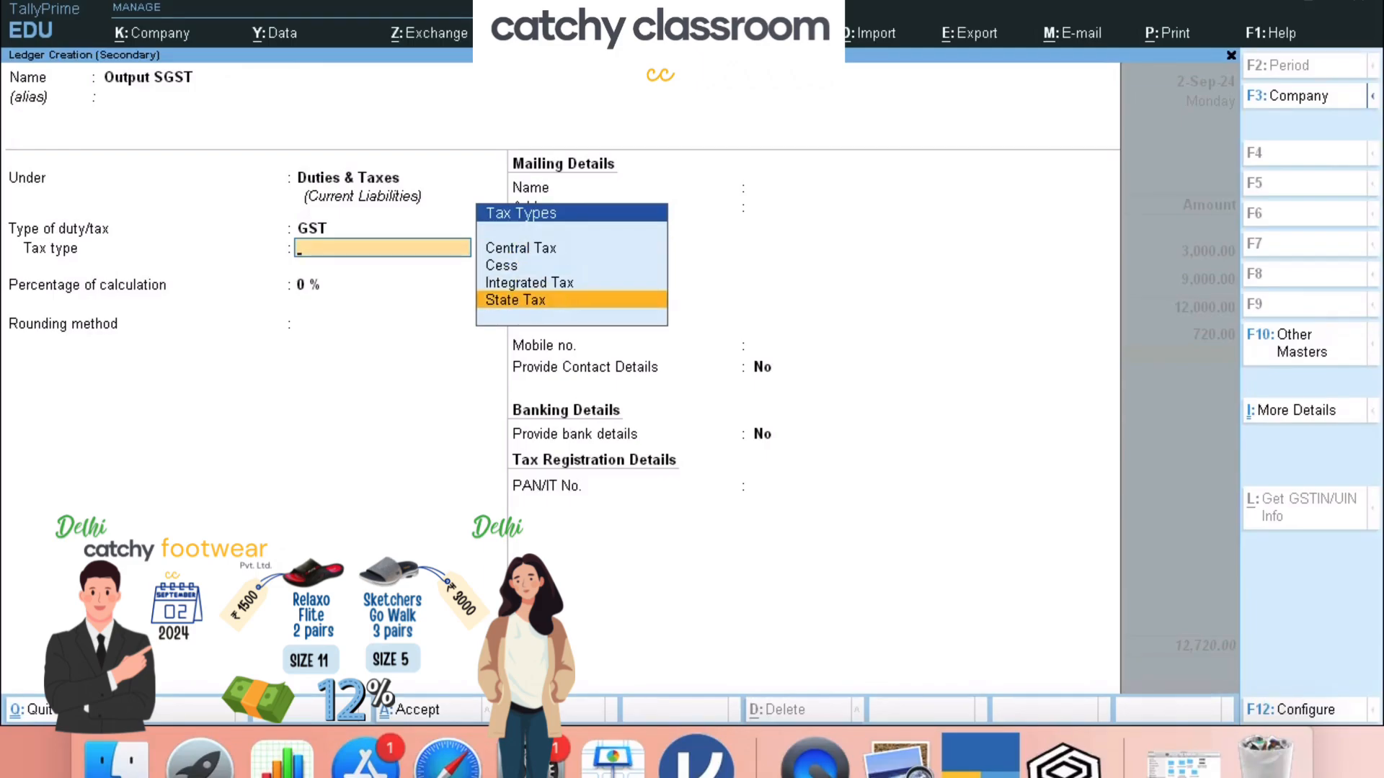
{"action": "key", "text": "Return"}
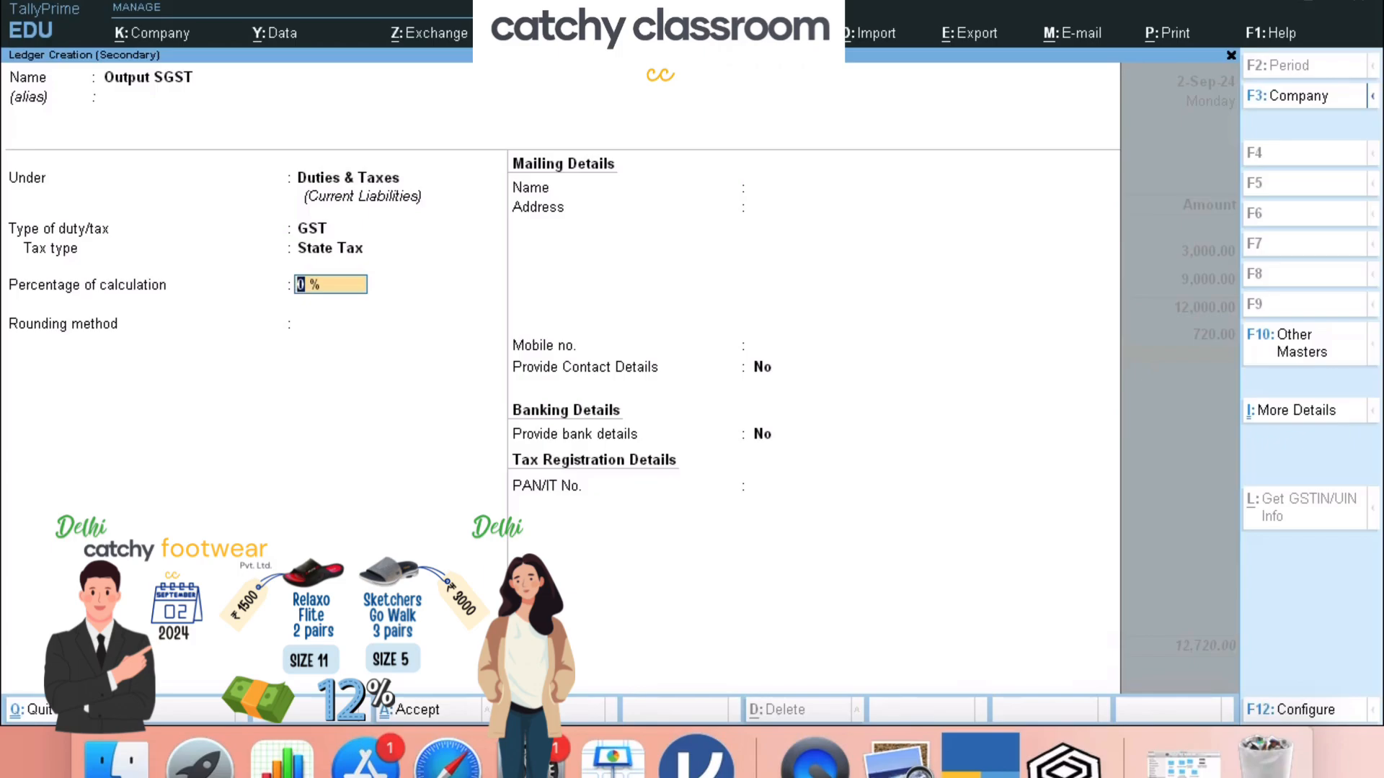
{"action": "type", "text": "6"}
{"action": "key", "text": "Return"}
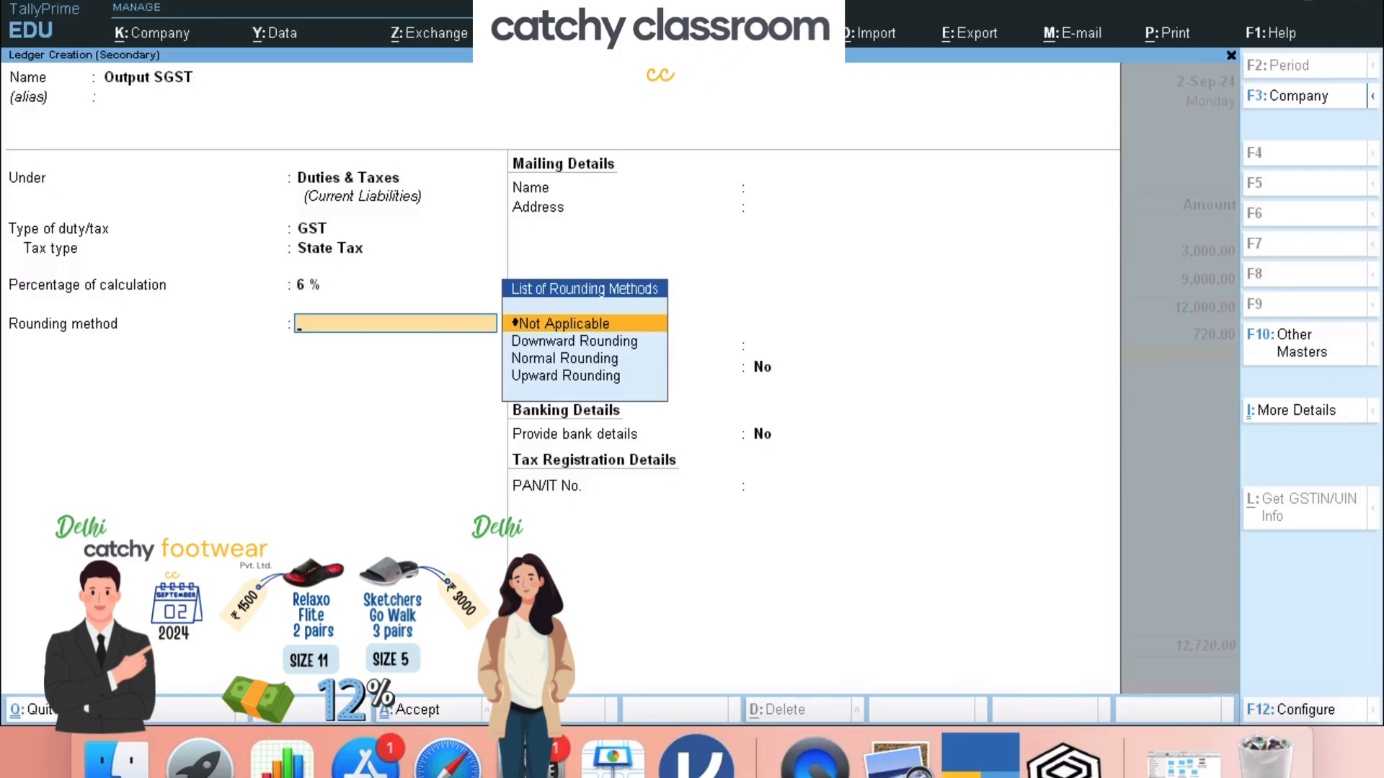
{"action": "key", "text": "ctrl+a"}
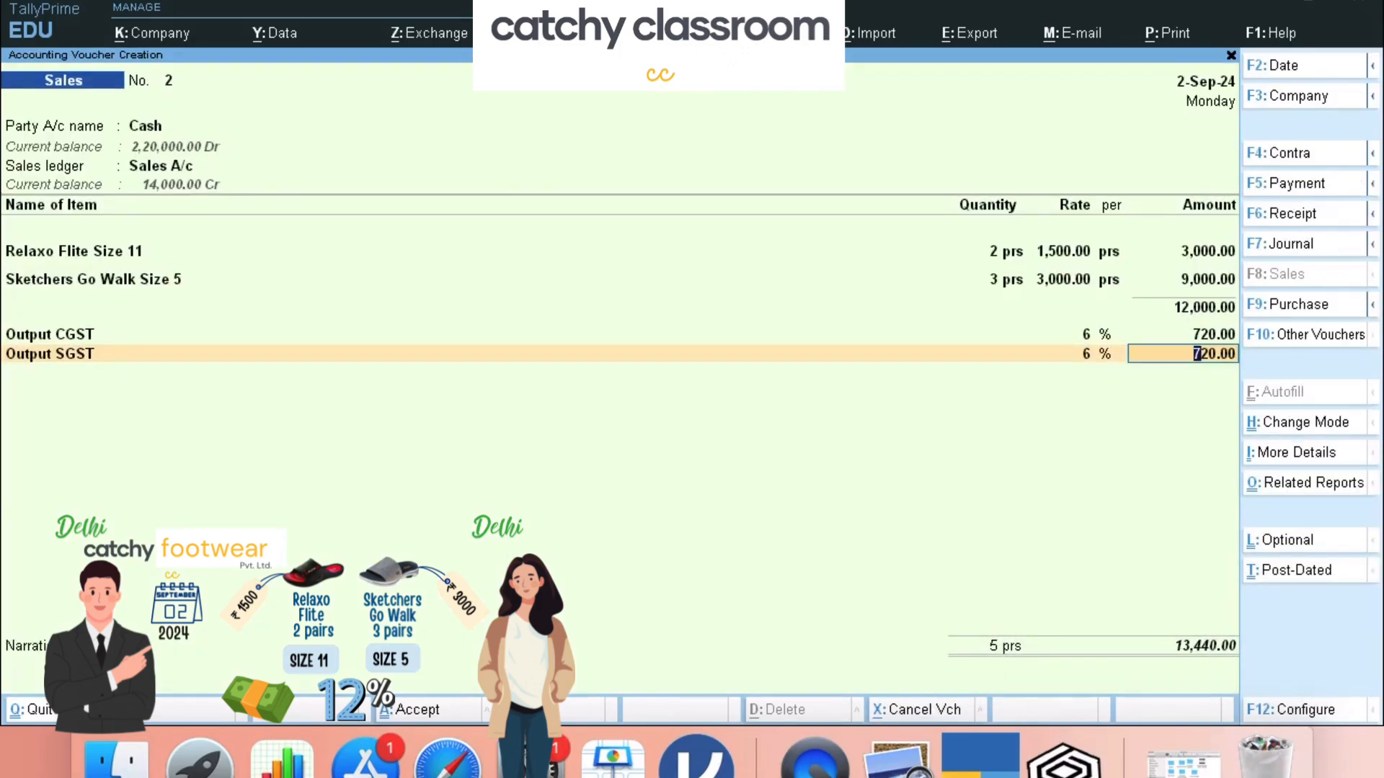
- Accept the 720.00 SGST line, add narration 'being slippers sold to consumer on cash.' and save the 13,440.00 voucher
{"action": "key", "text": "Return"}
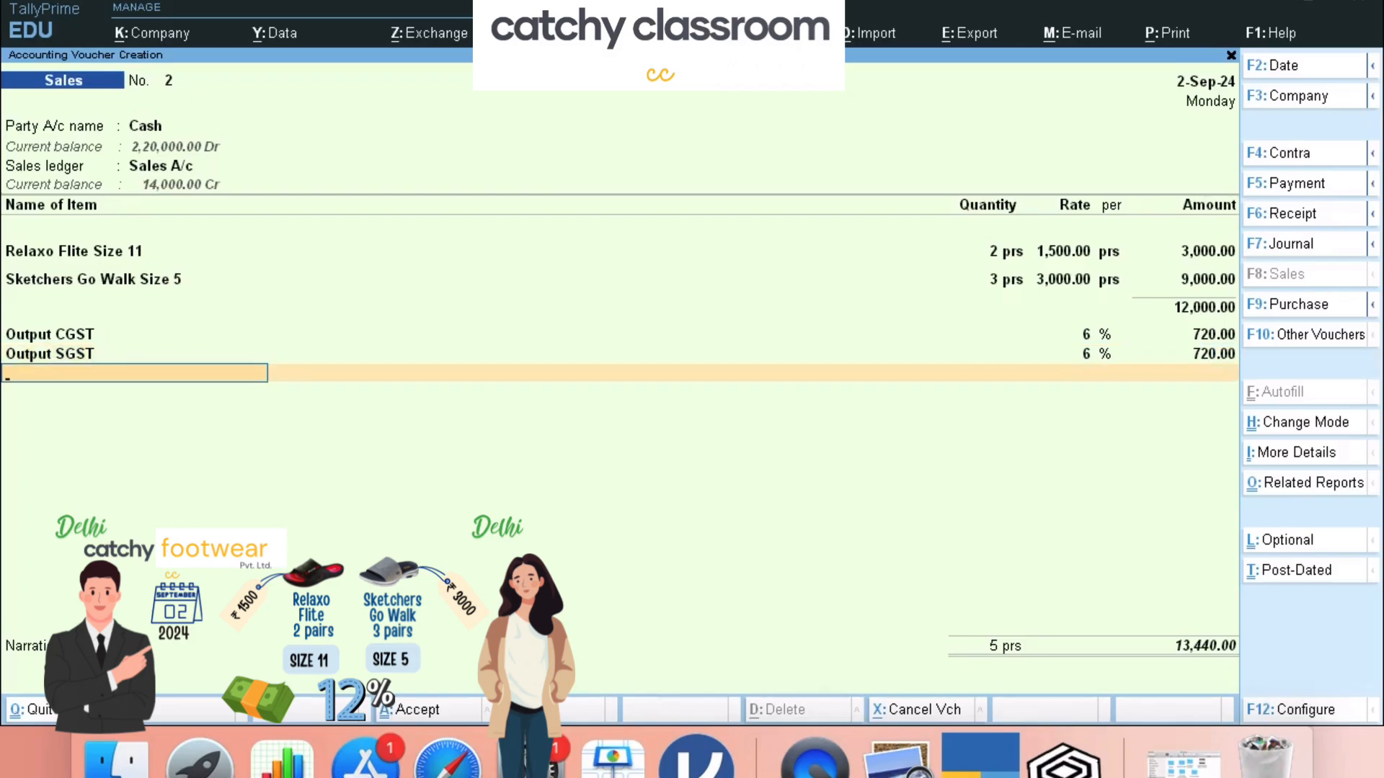
{"action": "key", "text": "Return"}
{"action": "type", "text": "being slippers sold to consumer on cash."}
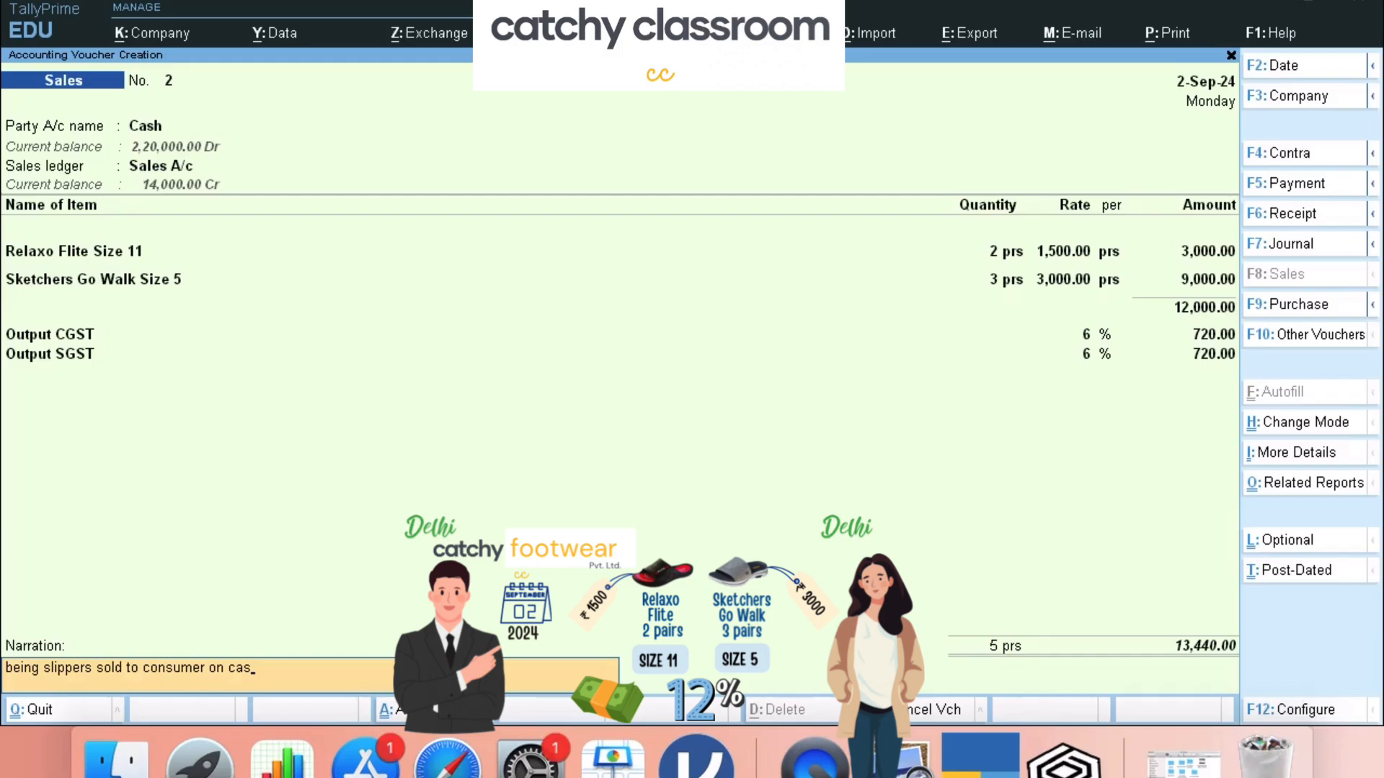
{"action": "key", "text": "Return"}
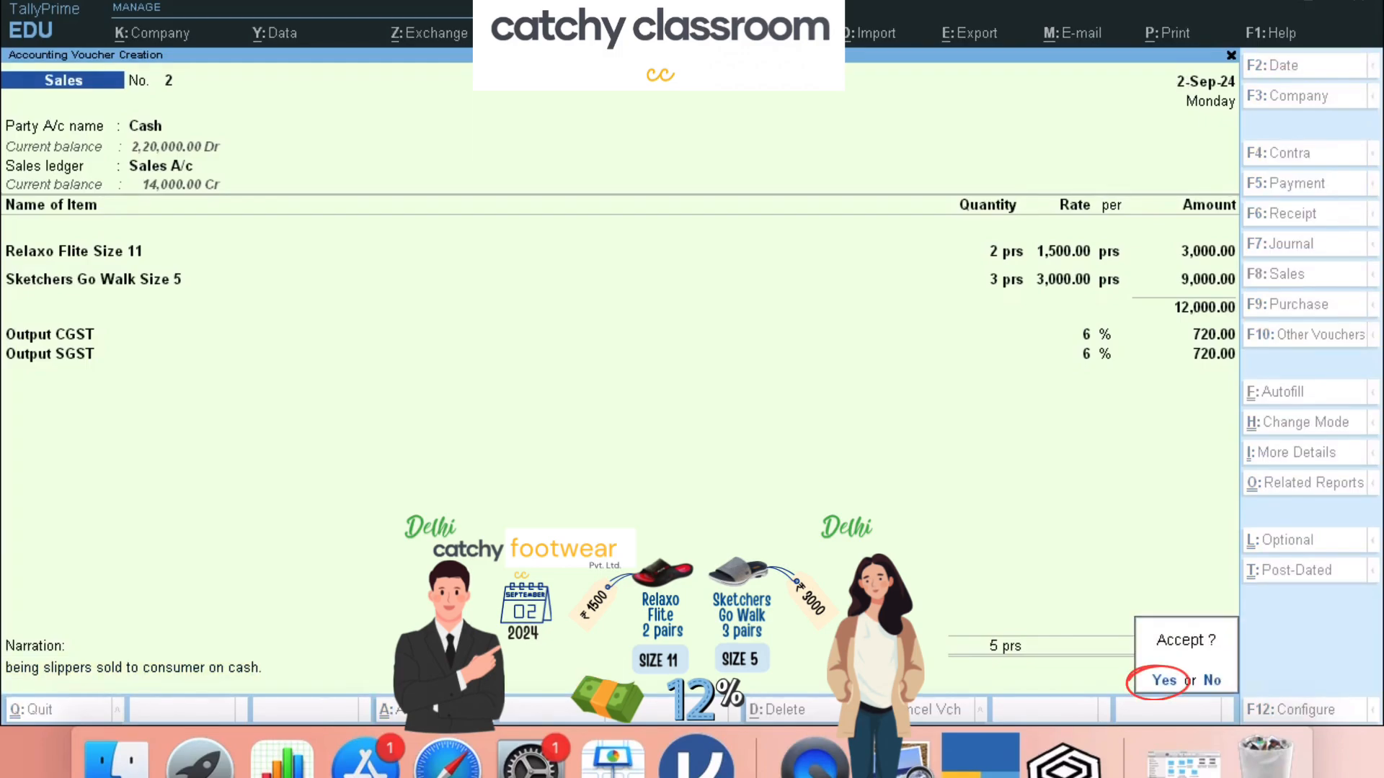
{"action": "key", "text": "Return"}
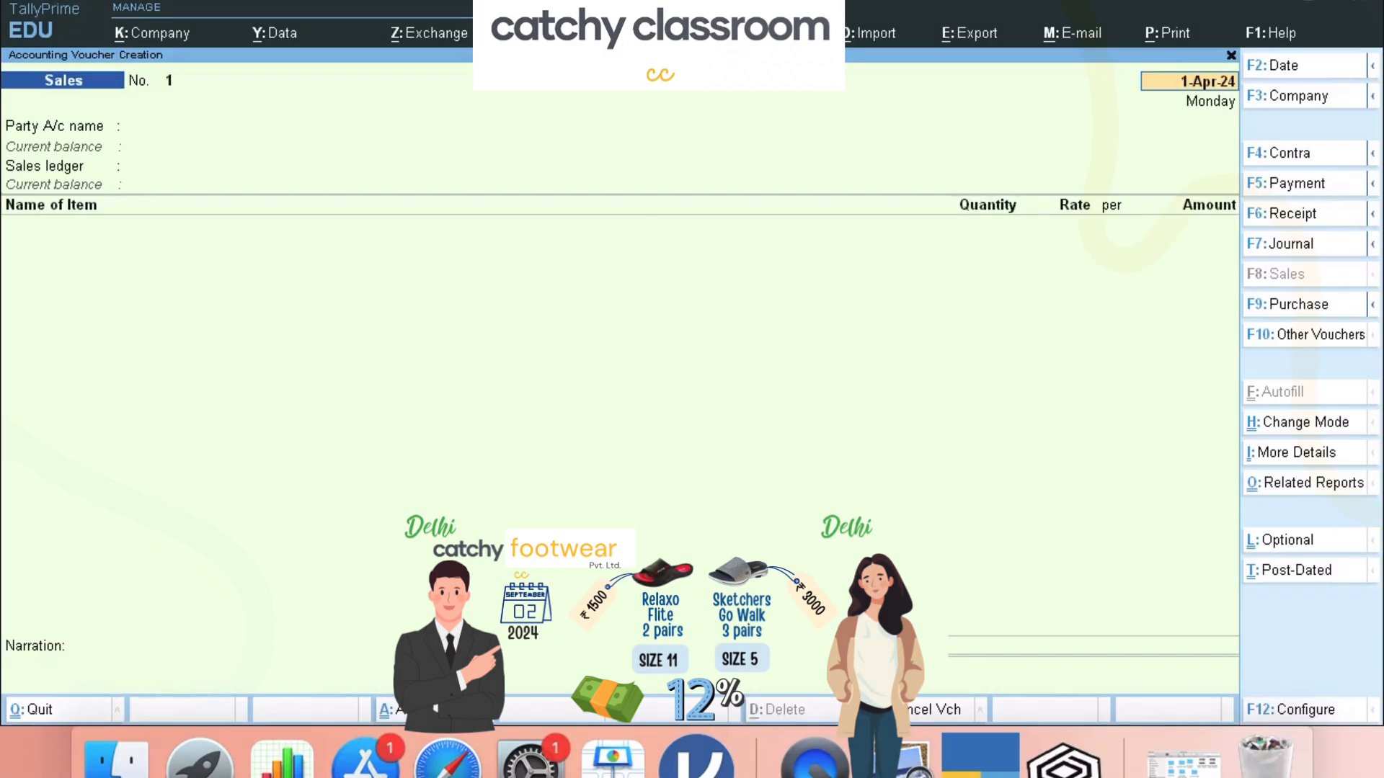